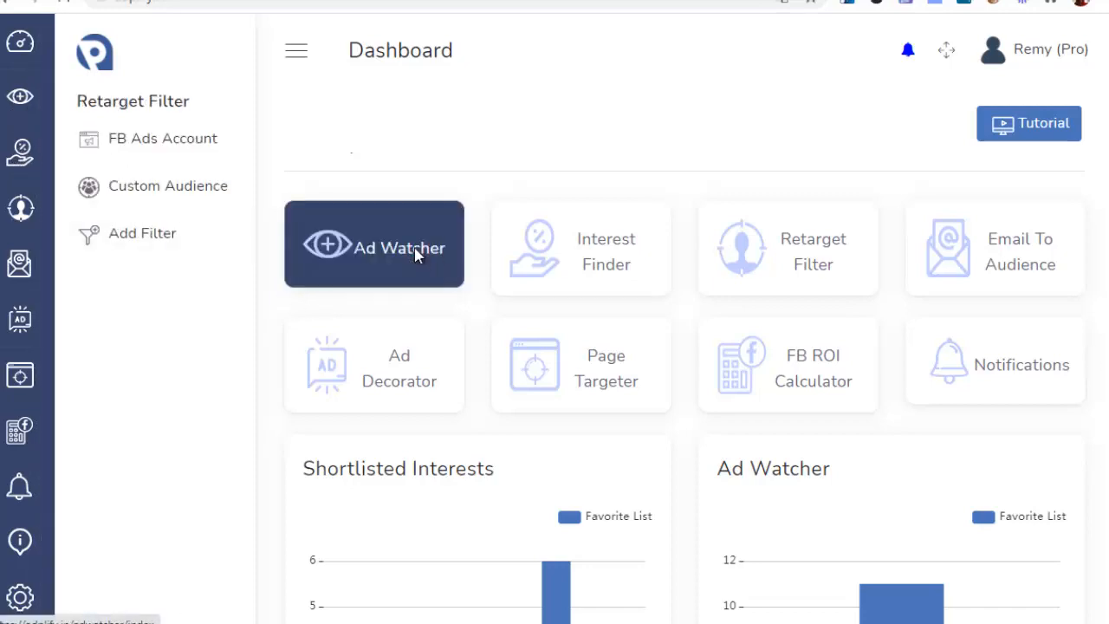
# Step: Open Ad Watcher, then copy the URL of Franck Nicolas's official Facebook page from its browser tab
pyautogui.click(480, 202)
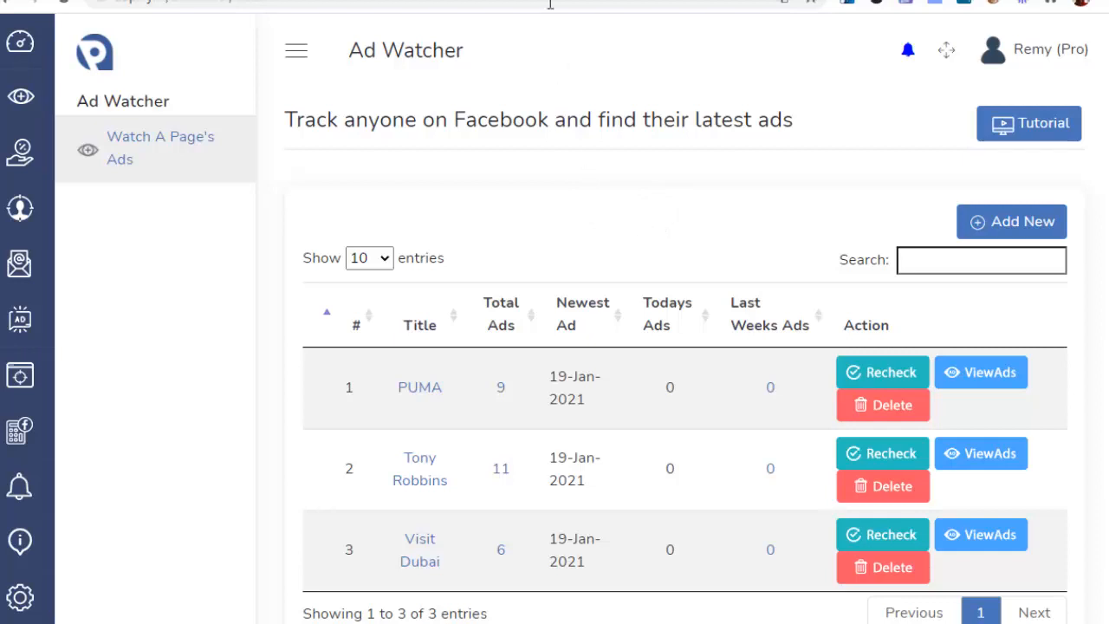
pyautogui.click(565, 27)
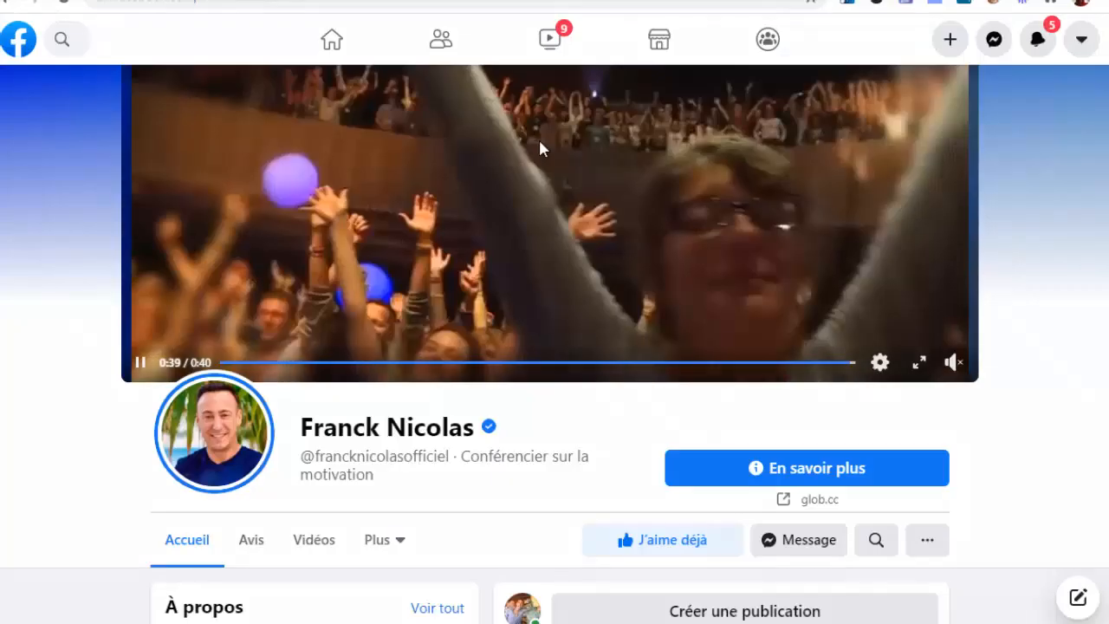
pyautogui.scroll(-1, 624, 250)
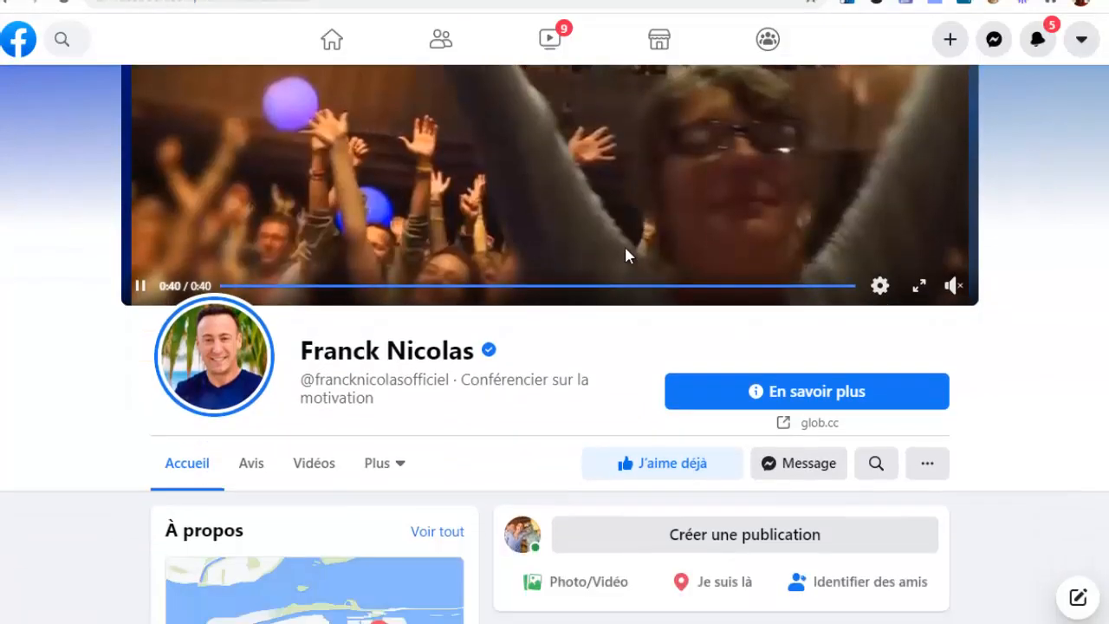
pyautogui.scroll(1, 627, 69)
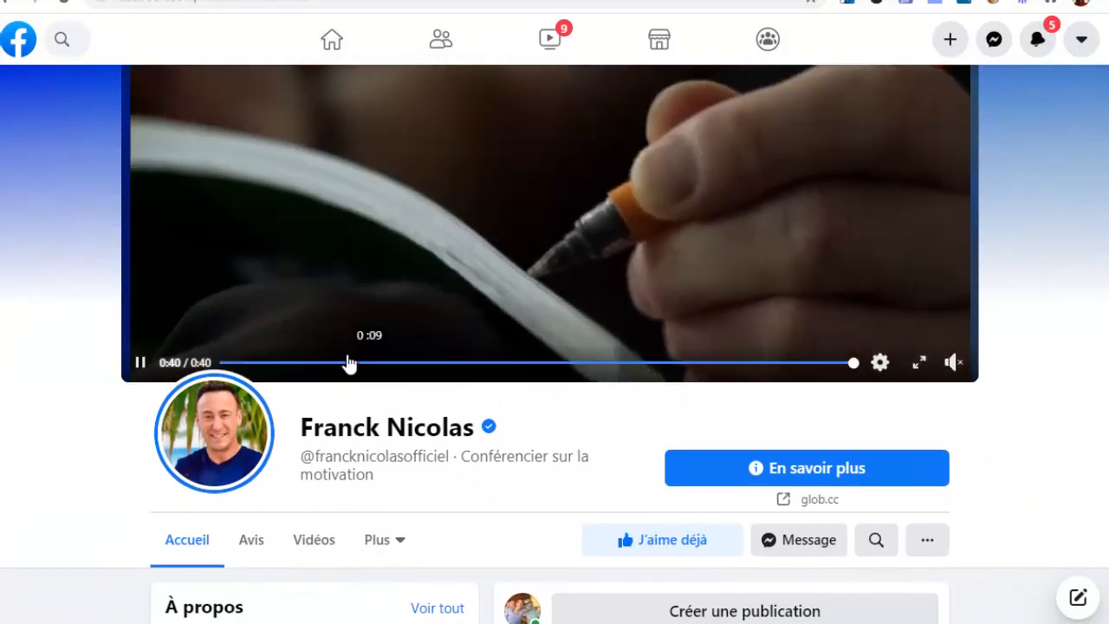
pyautogui.click(117, 1)
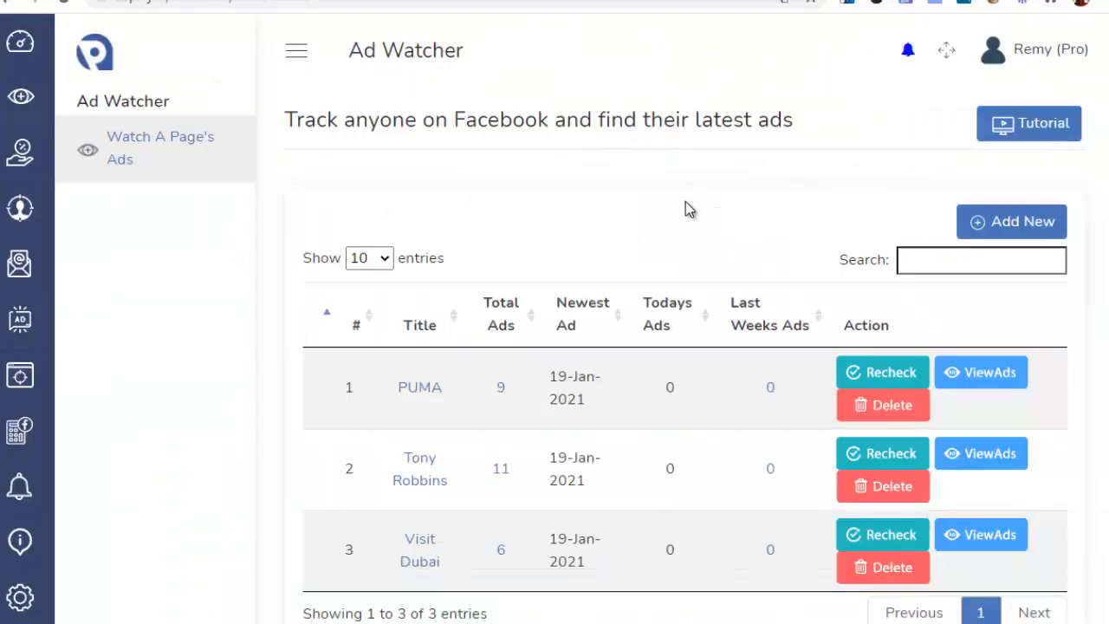
pyautogui.click(370, 1)
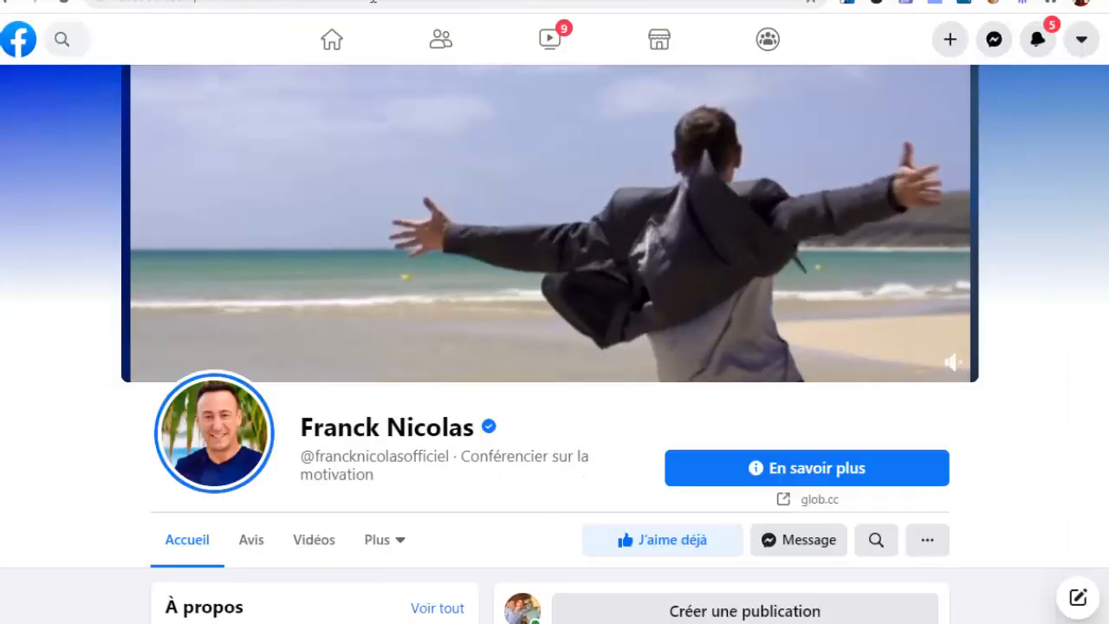
pyautogui.moveTo(309, 2); pyautogui.dragTo(113, 2)
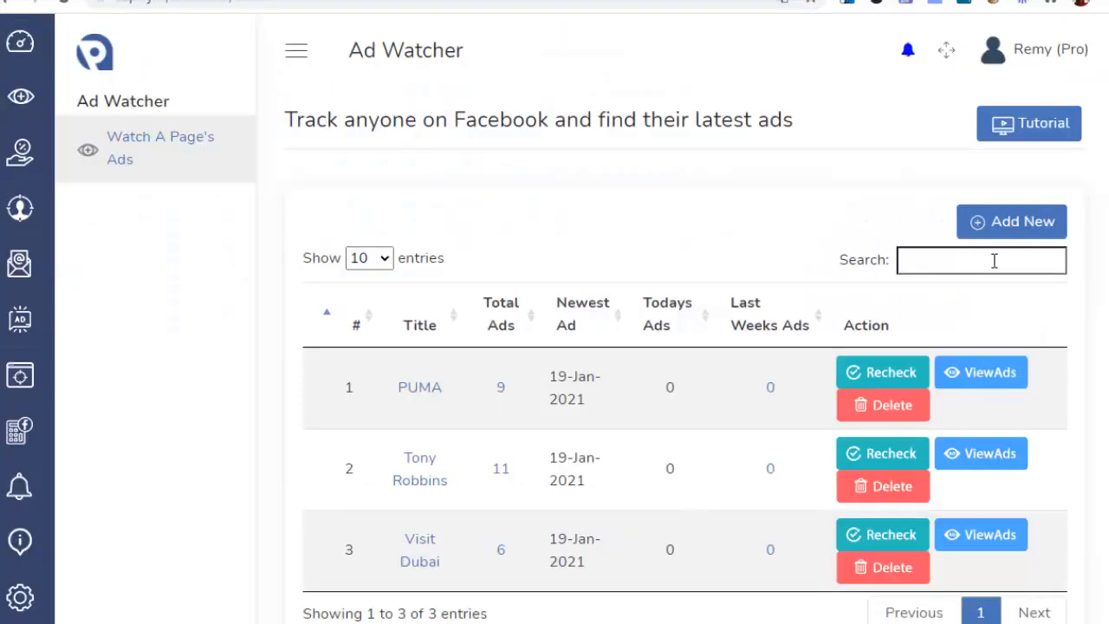
pyautogui.click(1012, 224)
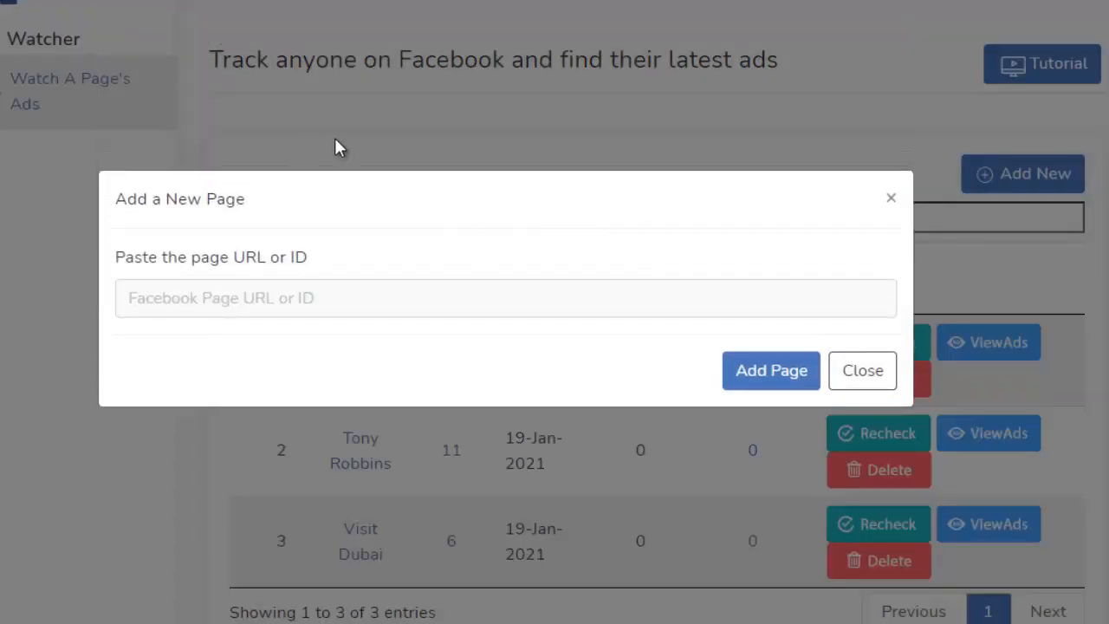
pyautogui.click(263, 302)
pyautogui.write('https://www.facebook.com/francknicolasofficiel')
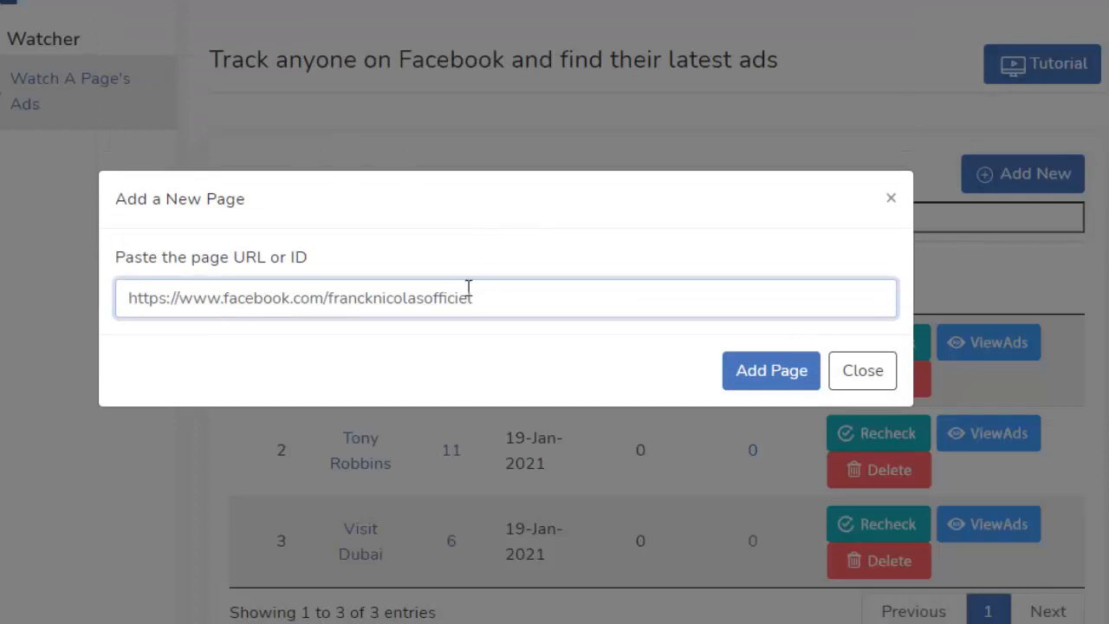
pyautogui.click(783, 375)
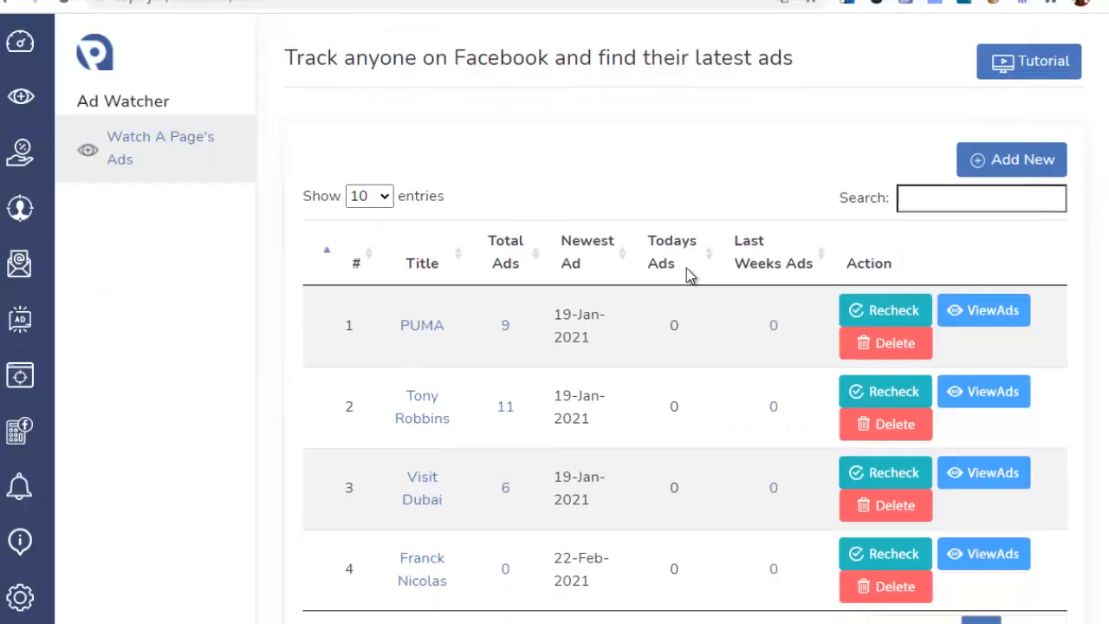
# Step: Recheck the newly added Franck Nicolas page for ads and open its ad list
pyautogui.scroll(-1, 687, 272)
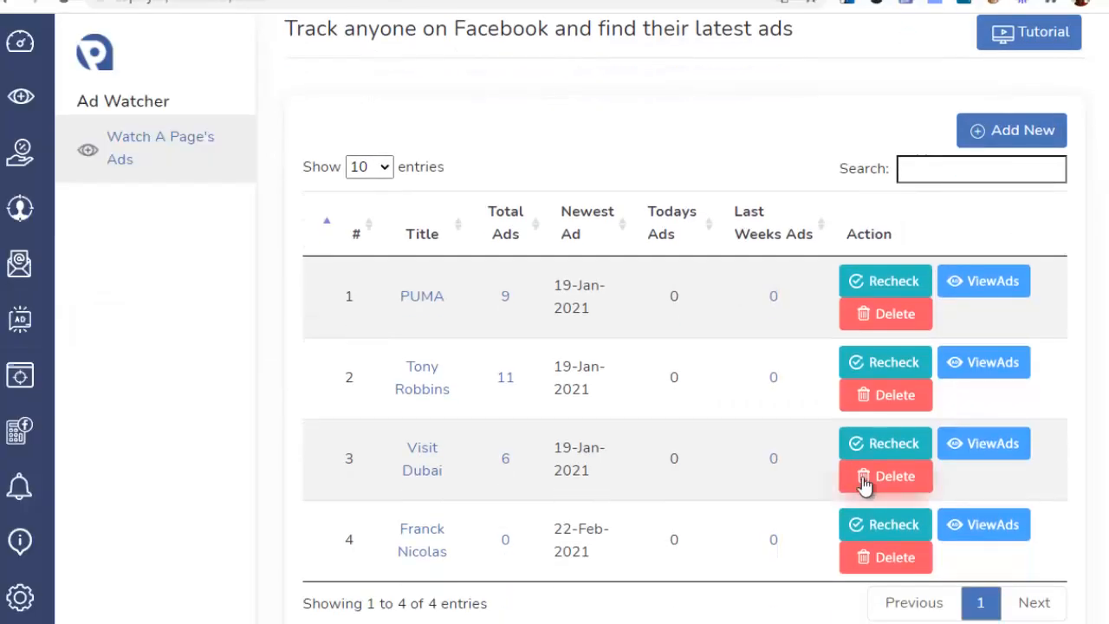
pyautogui.click(889, 526)
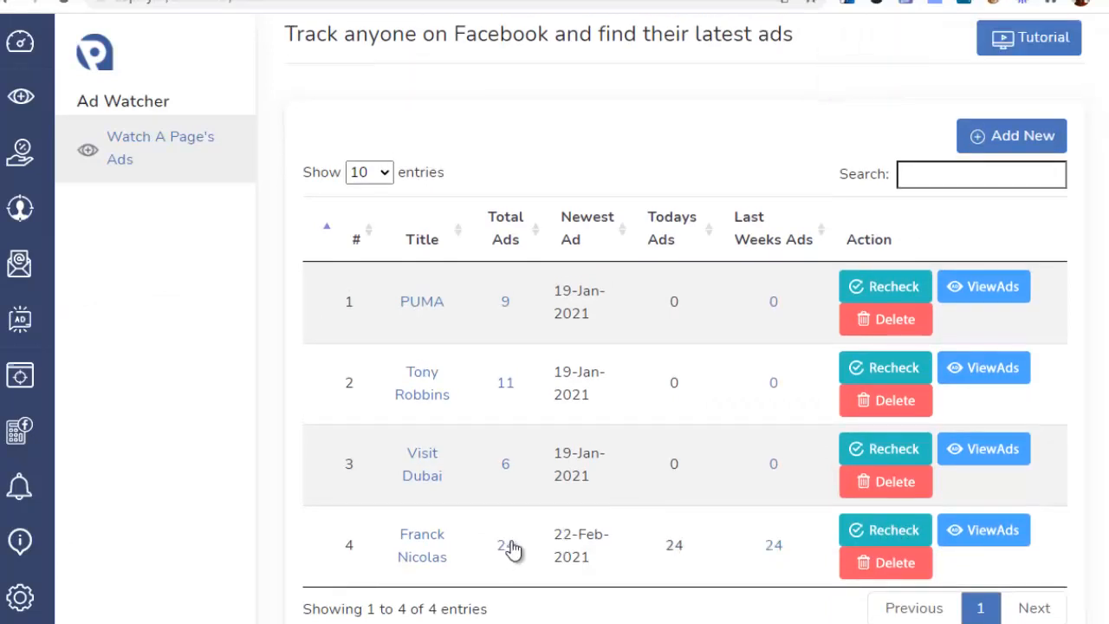
pyautogui.click(989, 535)
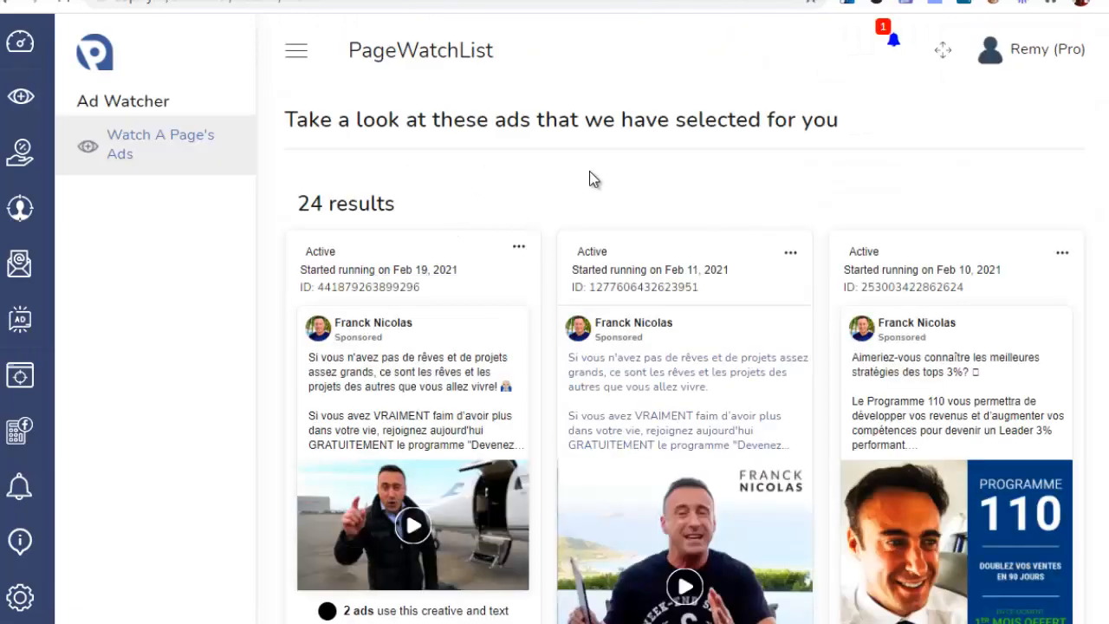
# Step: Examine the watched page's ads, comparing their start dates, texts and creatives
pyautogui.scroll(-2, 771, 245)
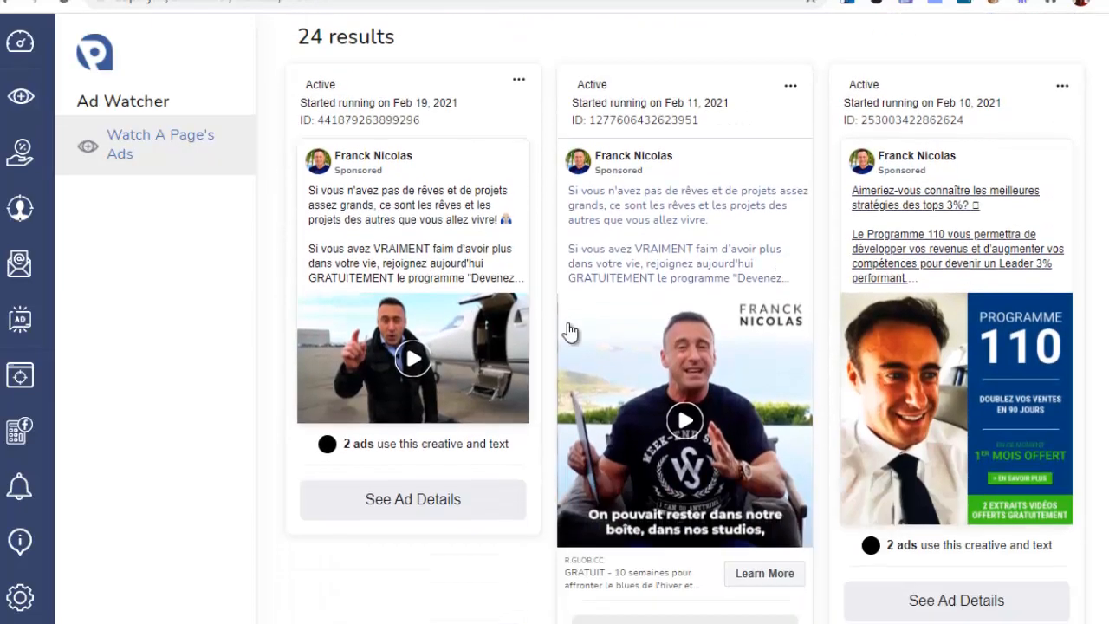
pyautogui.scroll(-8, 569, 332)
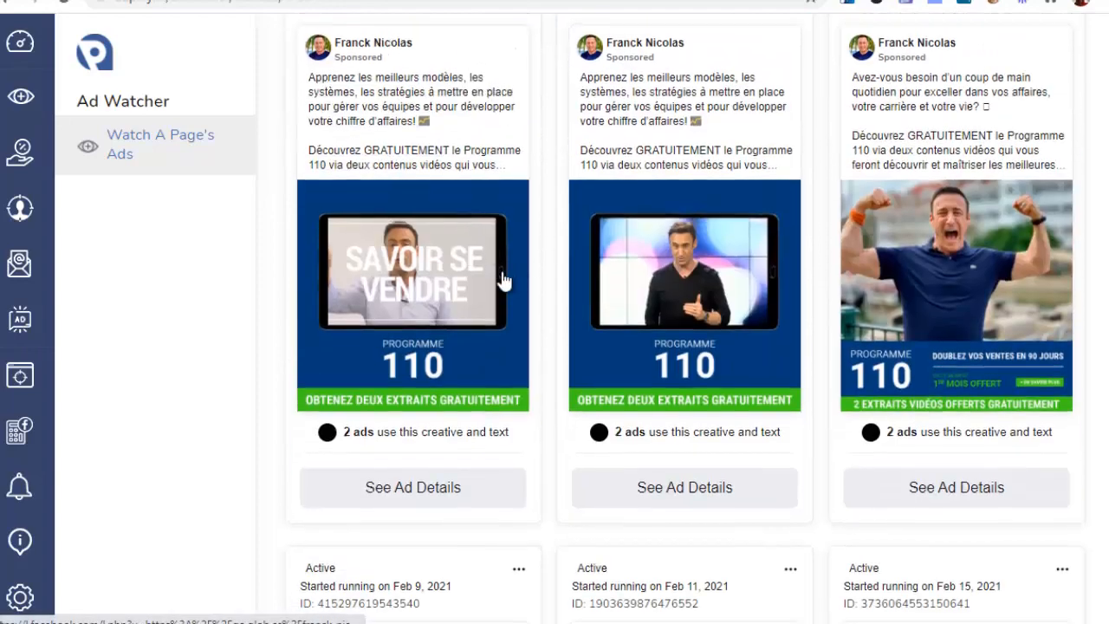
pyautogui.scroll(-6, 504, 279)
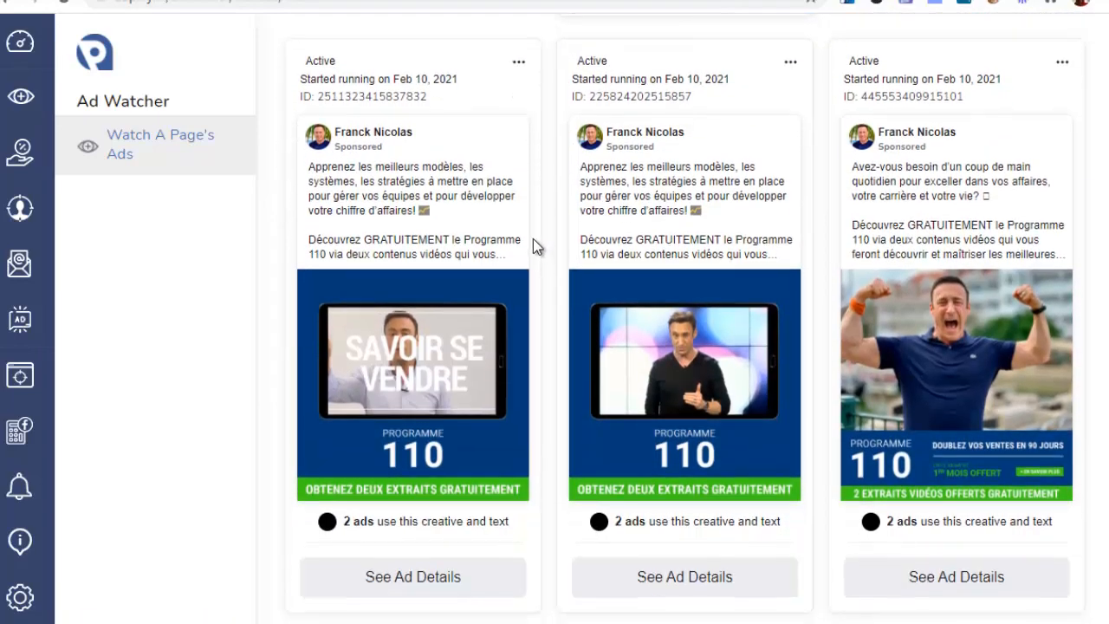
pyautogui.scroll(2, 548, 301)
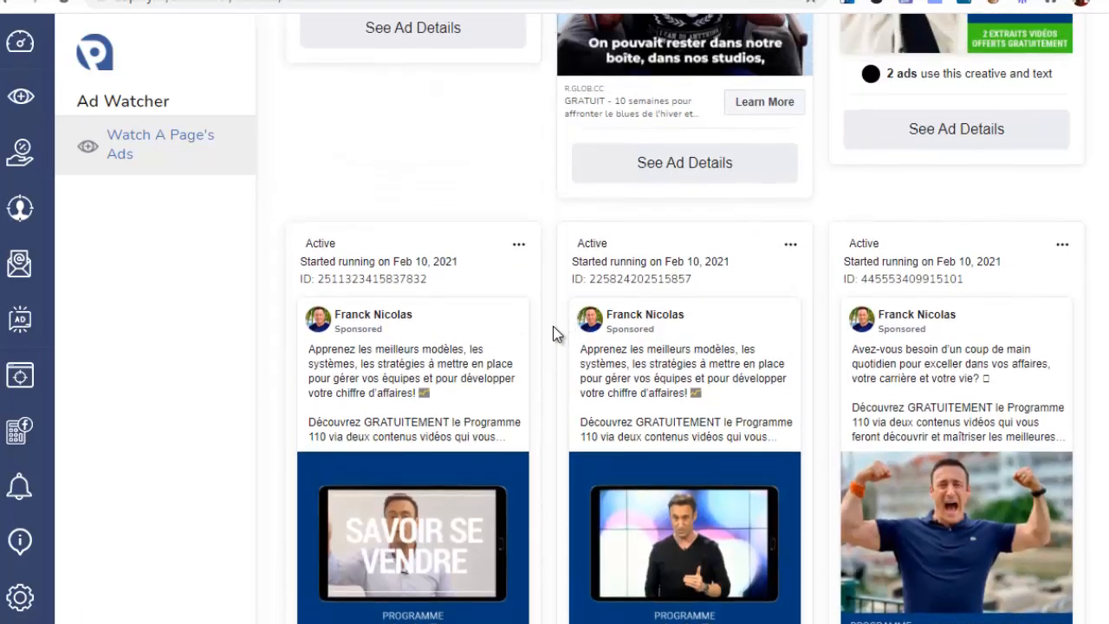
pyautogui.scroll(-2, 553, 316)
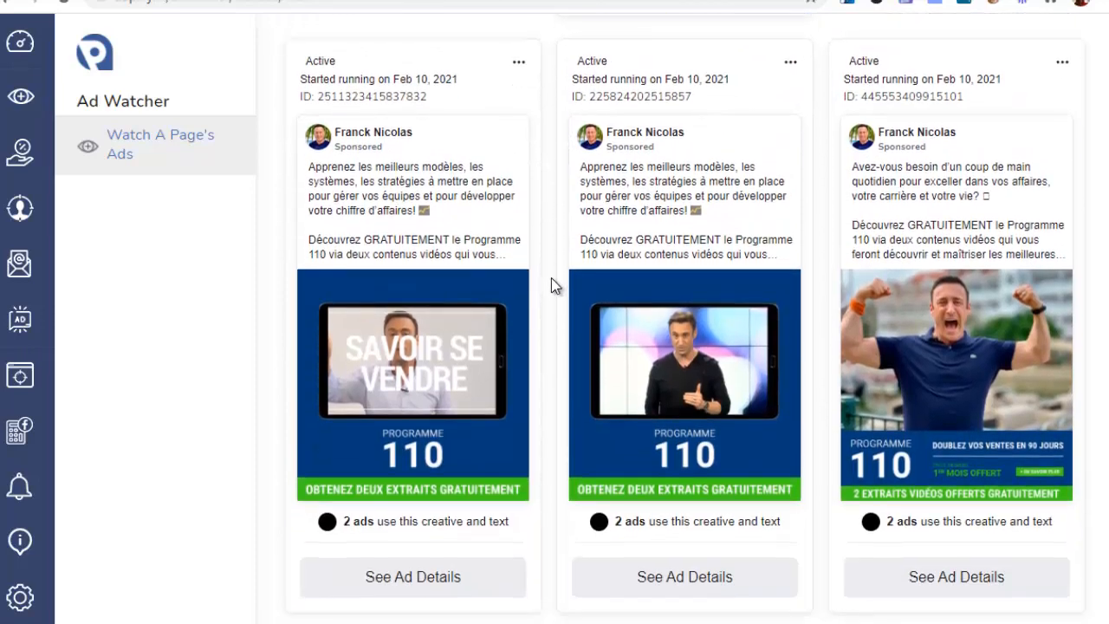
pyautogui.scroll(-2, 550, 277)
pyautogui.scroll(2, 559, 290)
pyautogui.scroll(2, 552, 190)
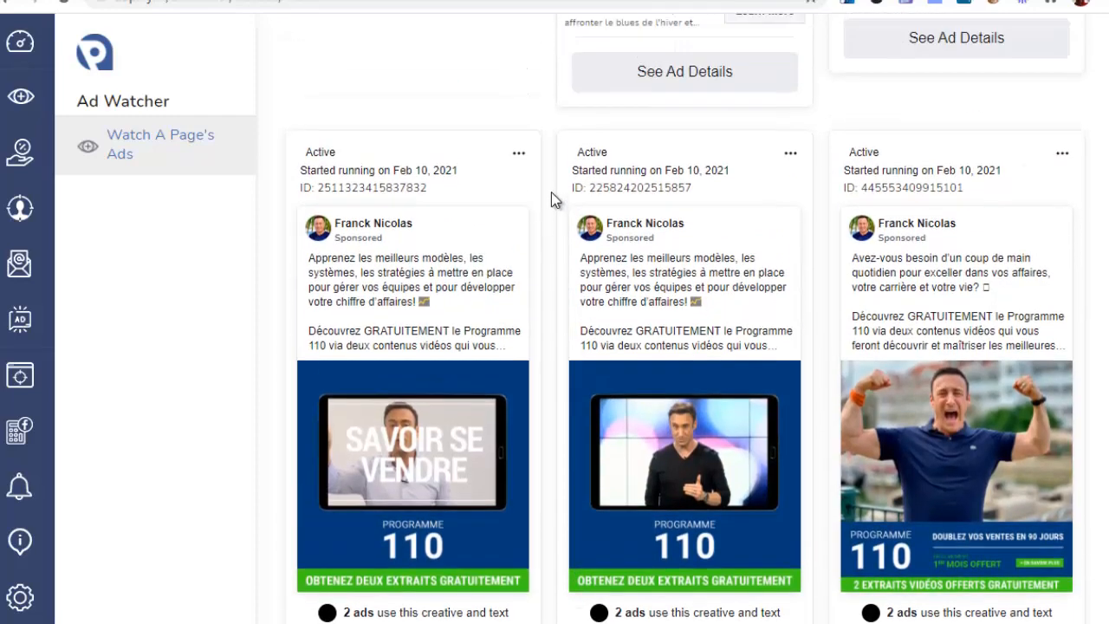
pyautogui.scroll(-2, 533, 250)
pyautogui.scroll(2, 524, 256)
pyautogui.scroll(3, 520, 278)
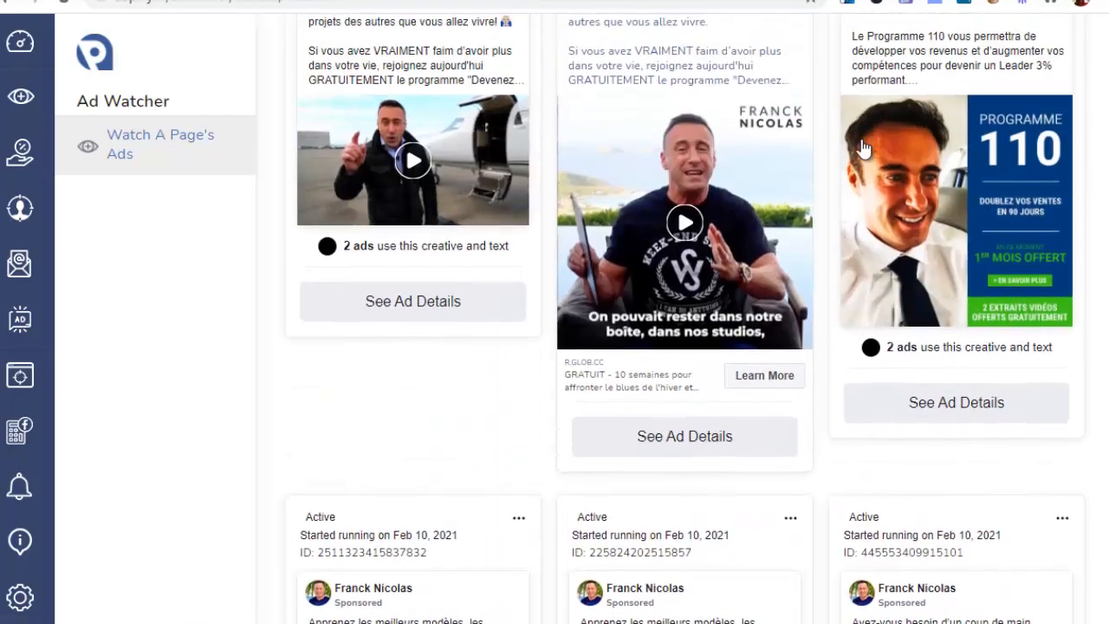
pyautogui.scroll(-1, 586, 355)
pyautogui.scroll(2, 586, 355)
pyautogui.scroll(-3, 659, 312)
pyautogui.scroll(-4, 697, 295)
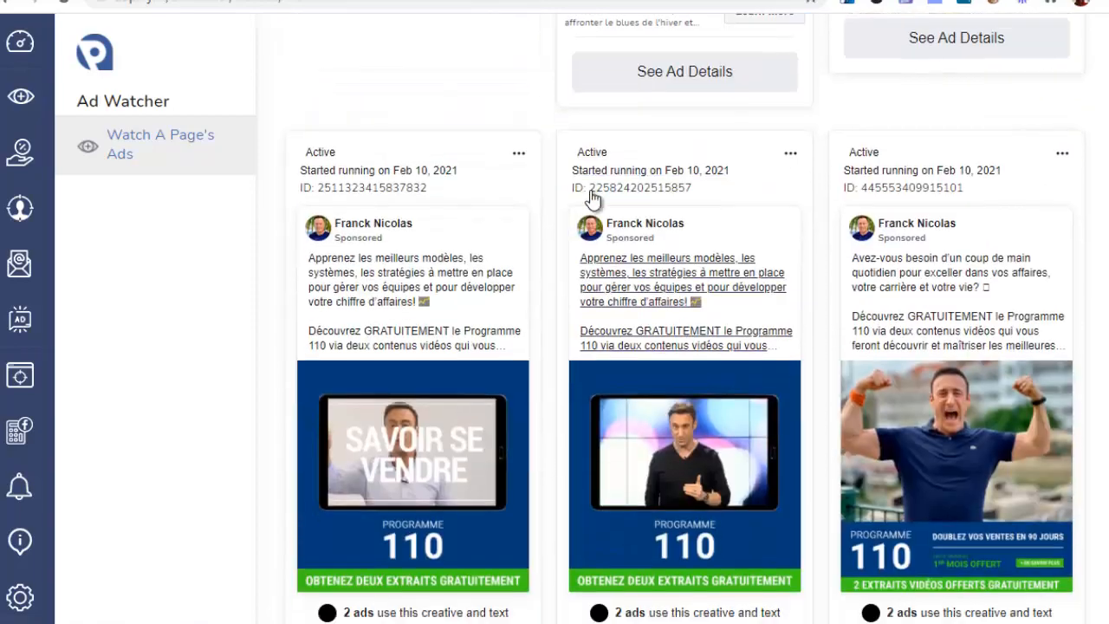
pyautogui.scroll(-2, 777, 255)
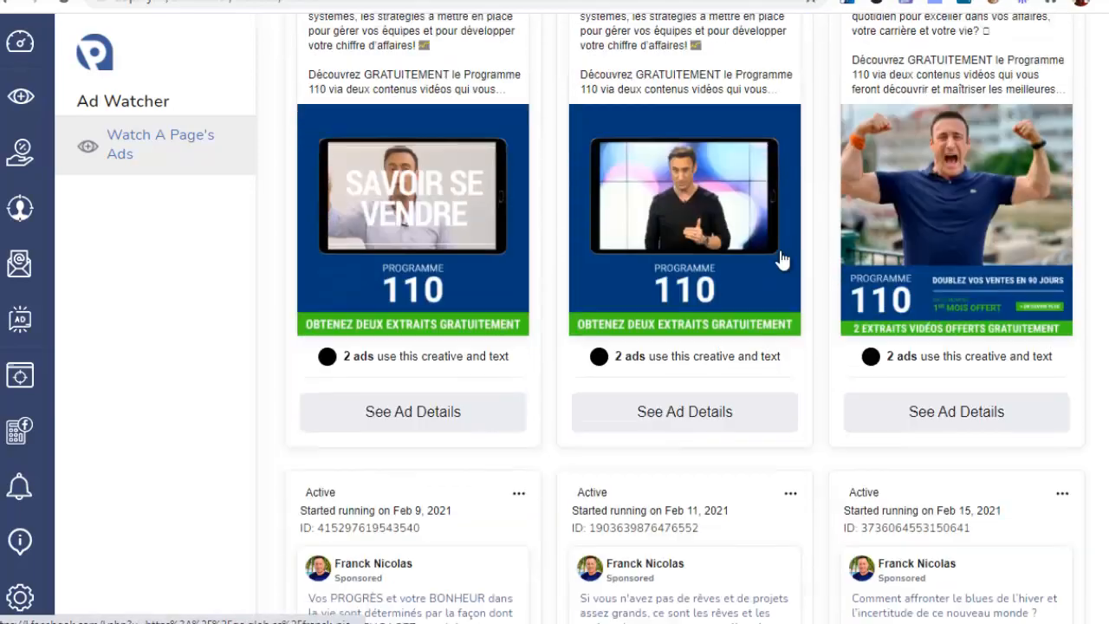
pyautogui.scroll(3, 763, 338)
pyautogui.scroll(6, 790, 353)
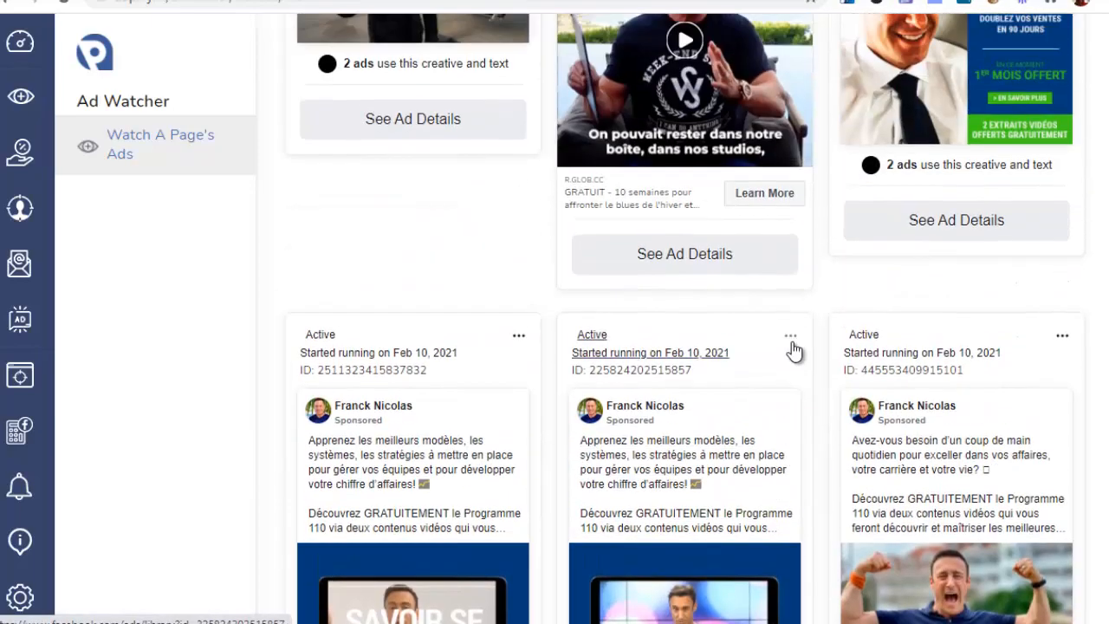
pyautogui.scroll(2, 559, 221)
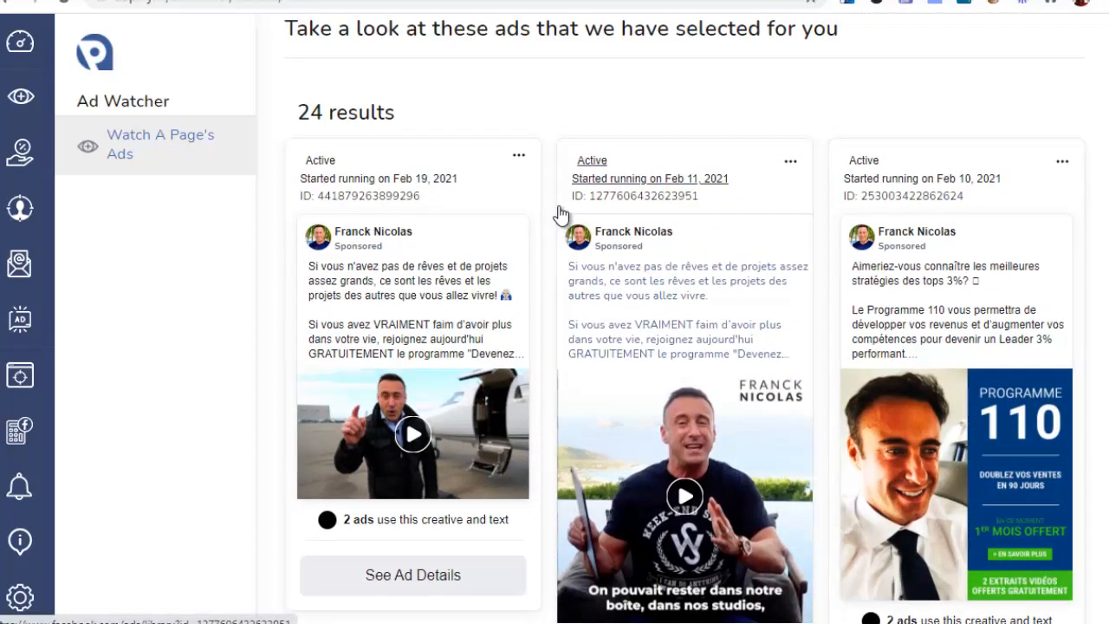
pyautogui.scroll(-6, 559, 217)
pyautogui.scroll(7, 559, 217)
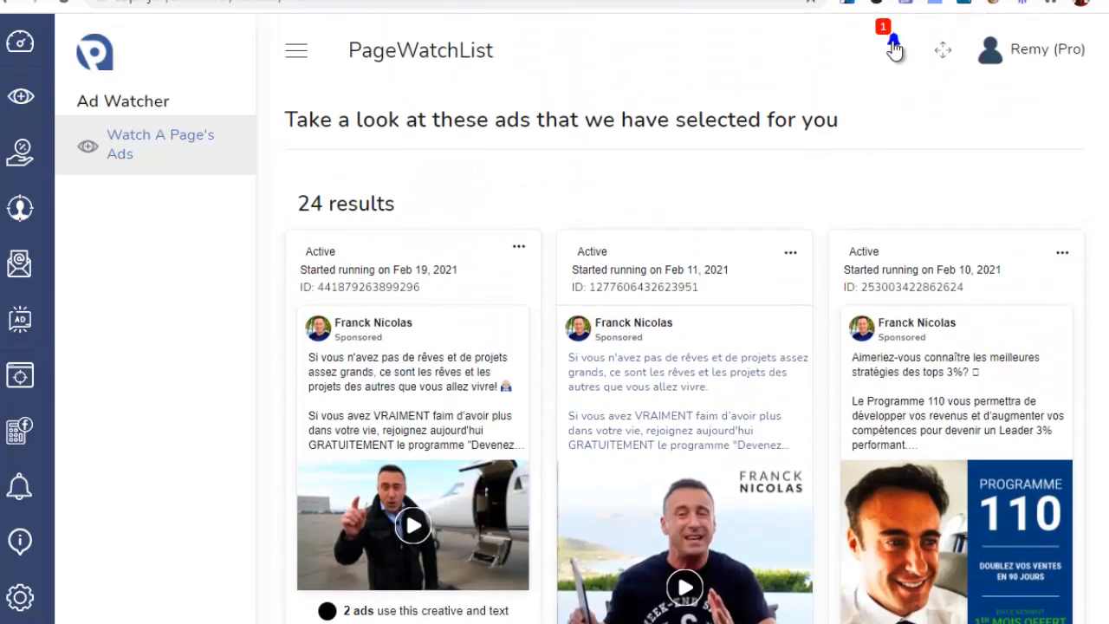
# Step: Review the notifications listing ad counts for the watched pages, then close them
pyautogui.click(898, 50)
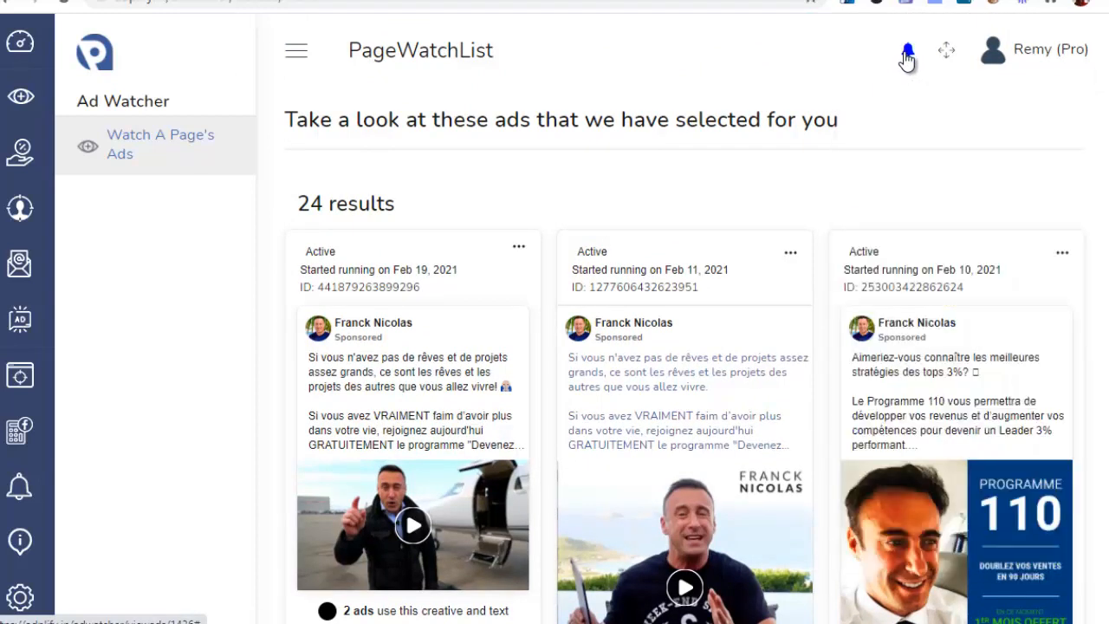
pyautogui.click(907, 55)
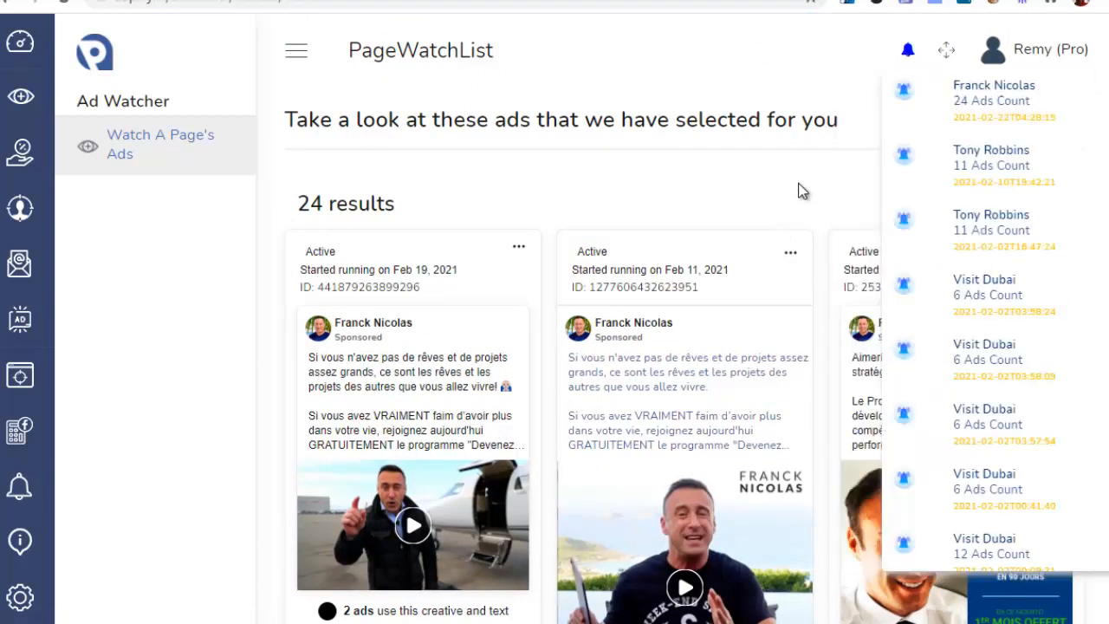
pyautogui.click(841, 197)
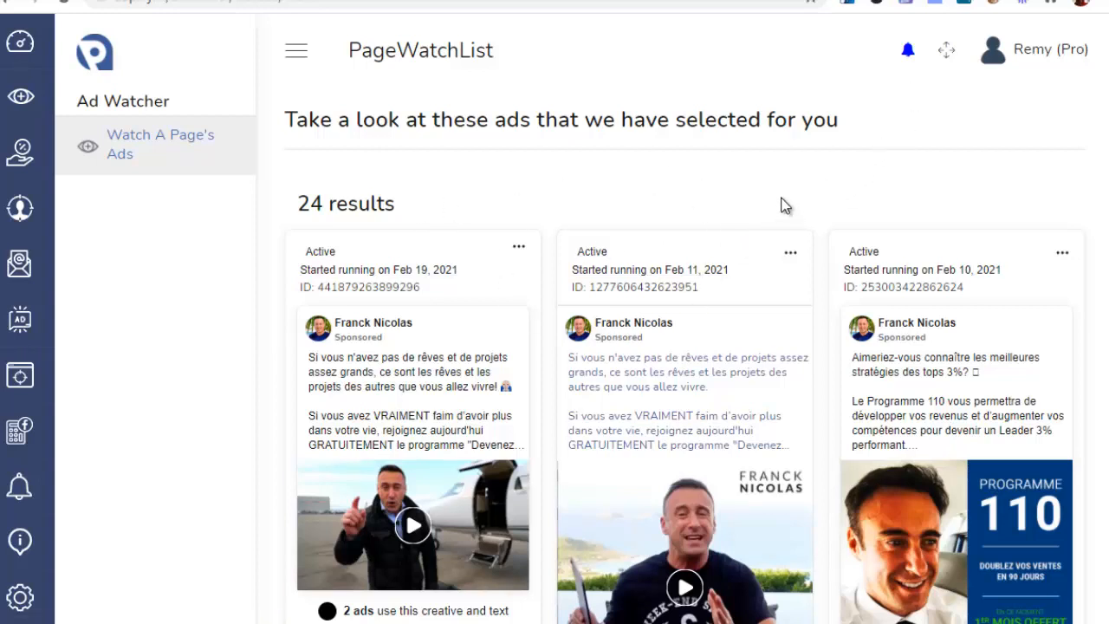
pyautogui.click(909, 54)
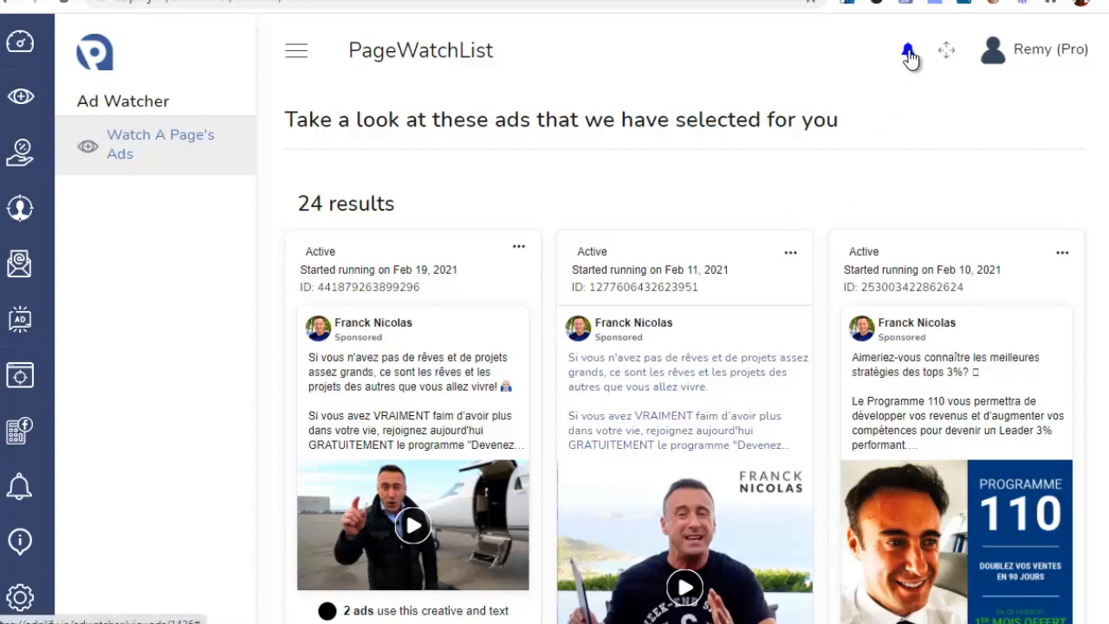
pyautogui.click(681, 195)
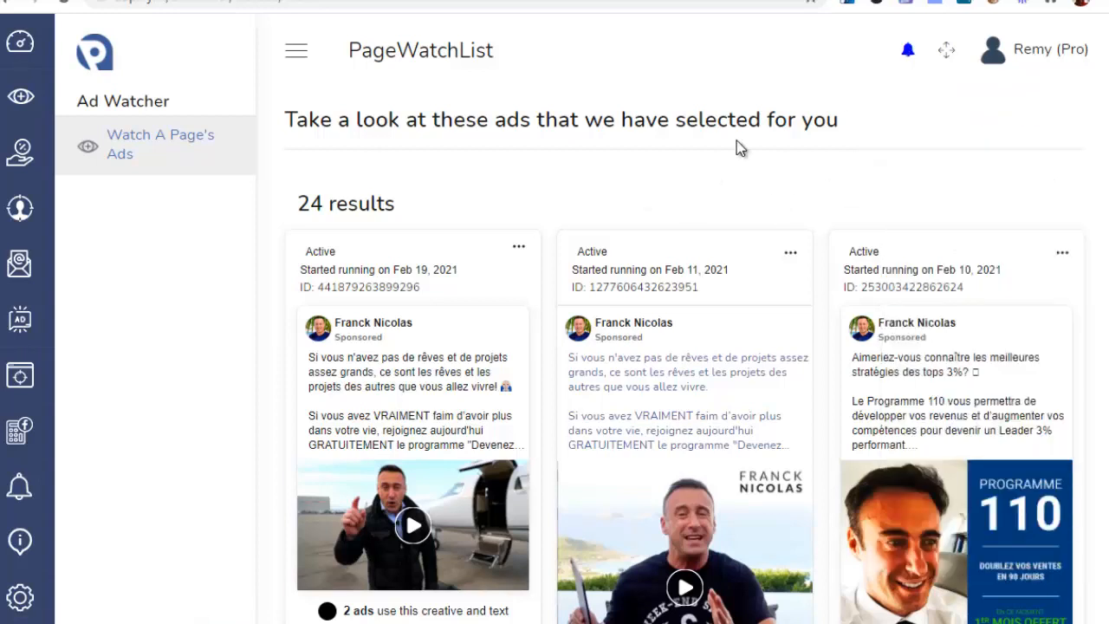
pyautogui.click(473, 9)
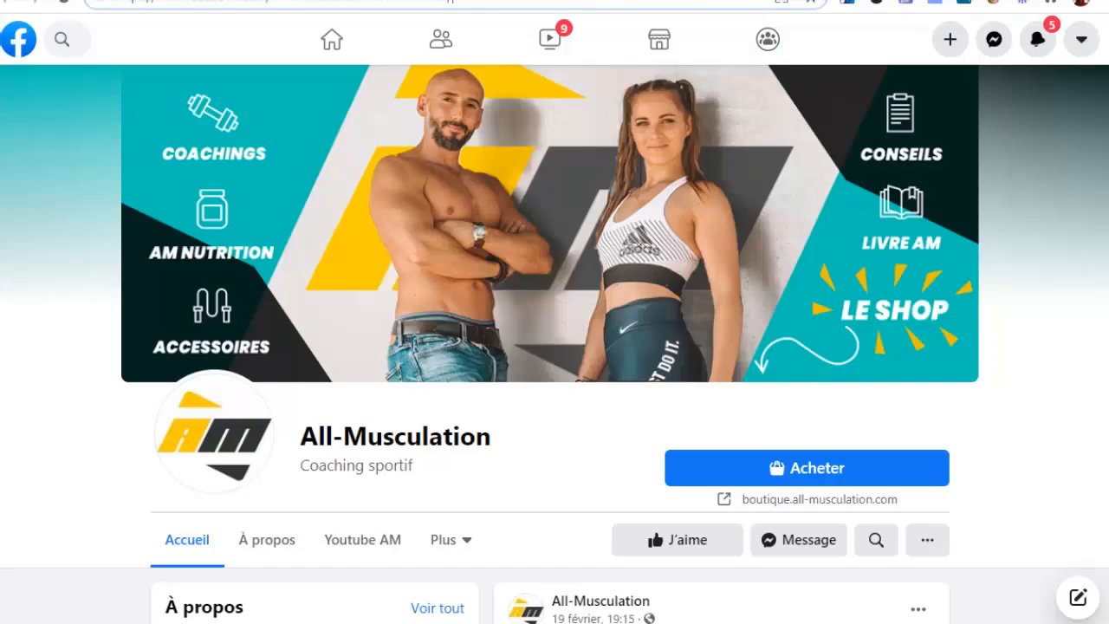
pyautogui.moveTo(449, 4); pyautogui.dragTo(84, 5)
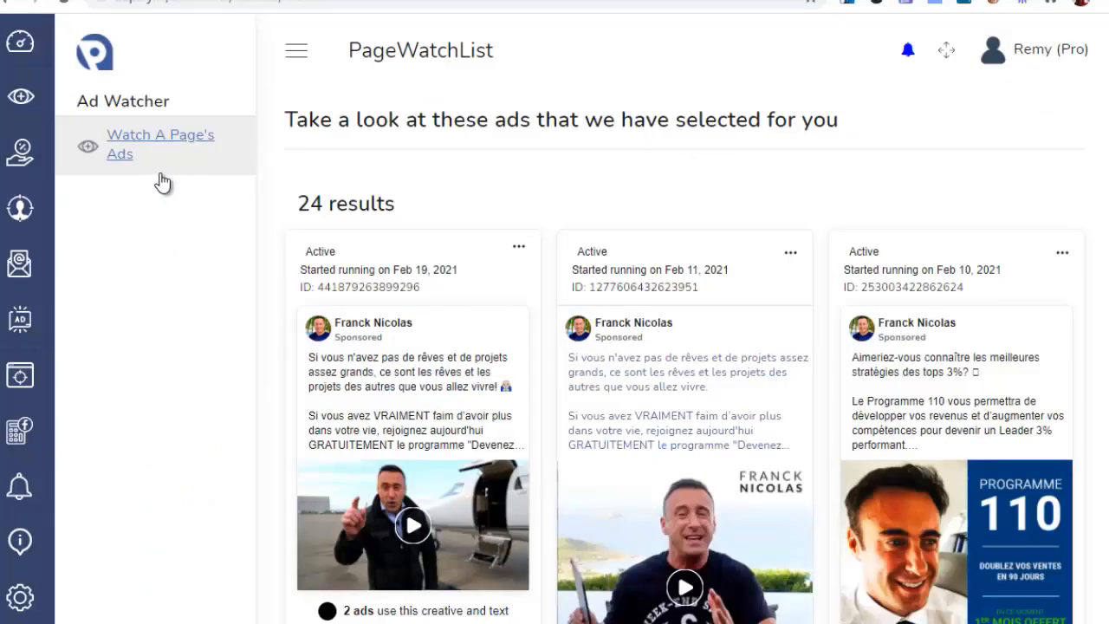
pyautogui.click(161, 178)
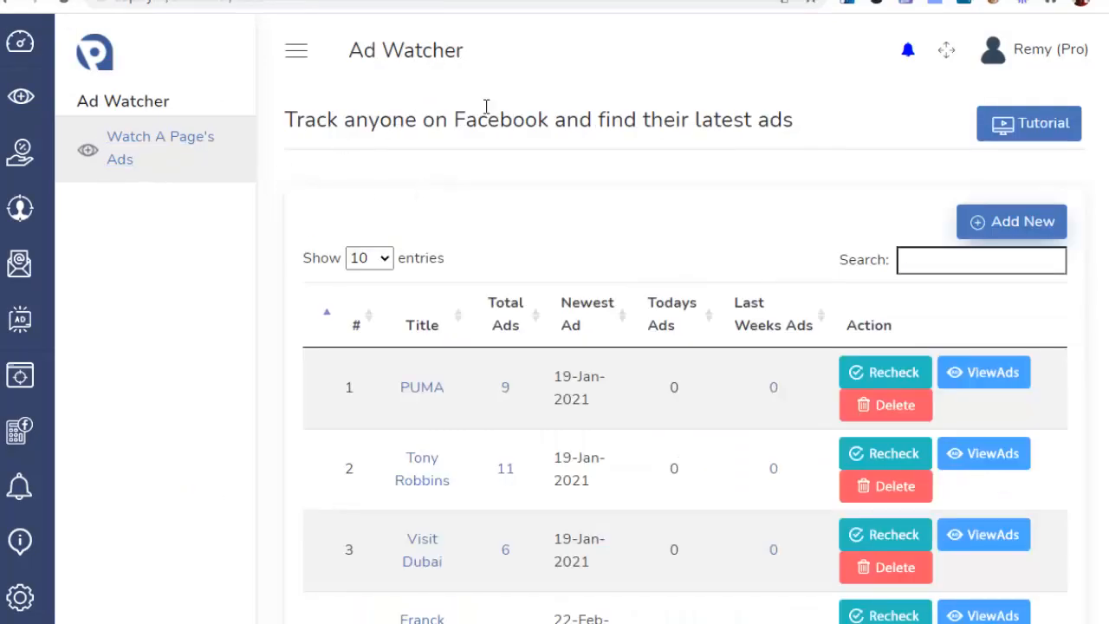
pyautogui.click(1014, 223)
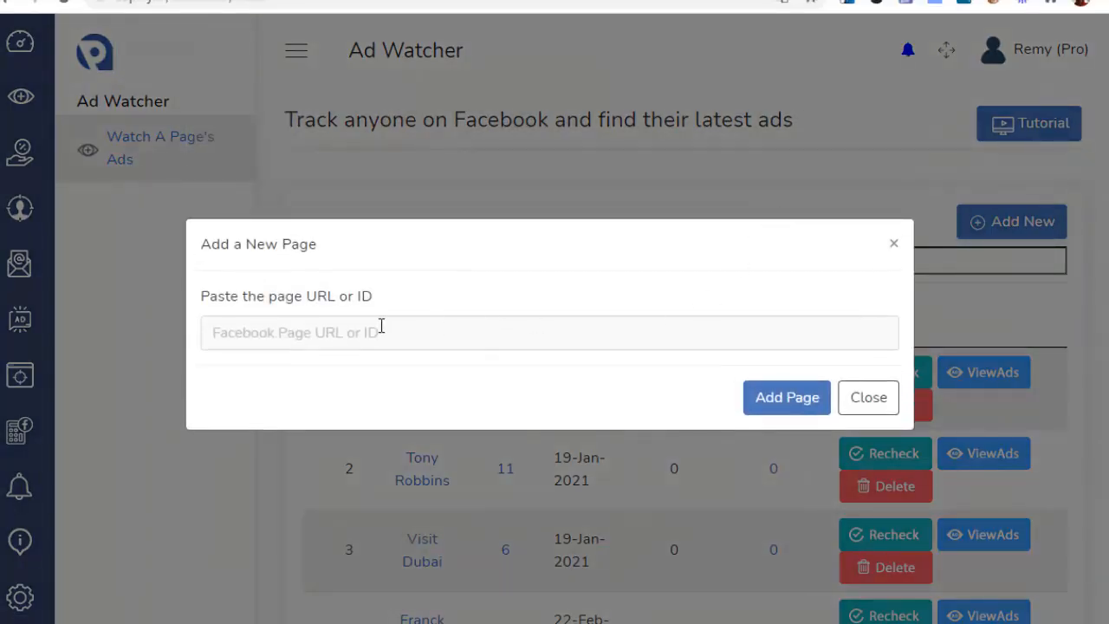
pyautogui.click(320, 338)
pyautogui.hotkey('ctrl', 'v')
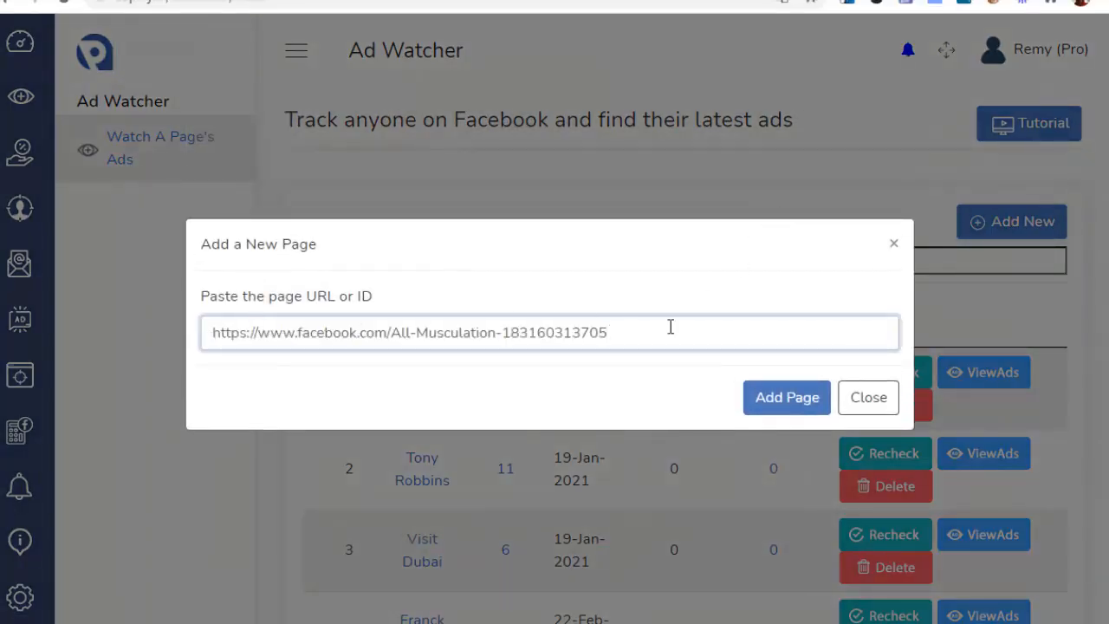
pyautogui.click(774, 401)
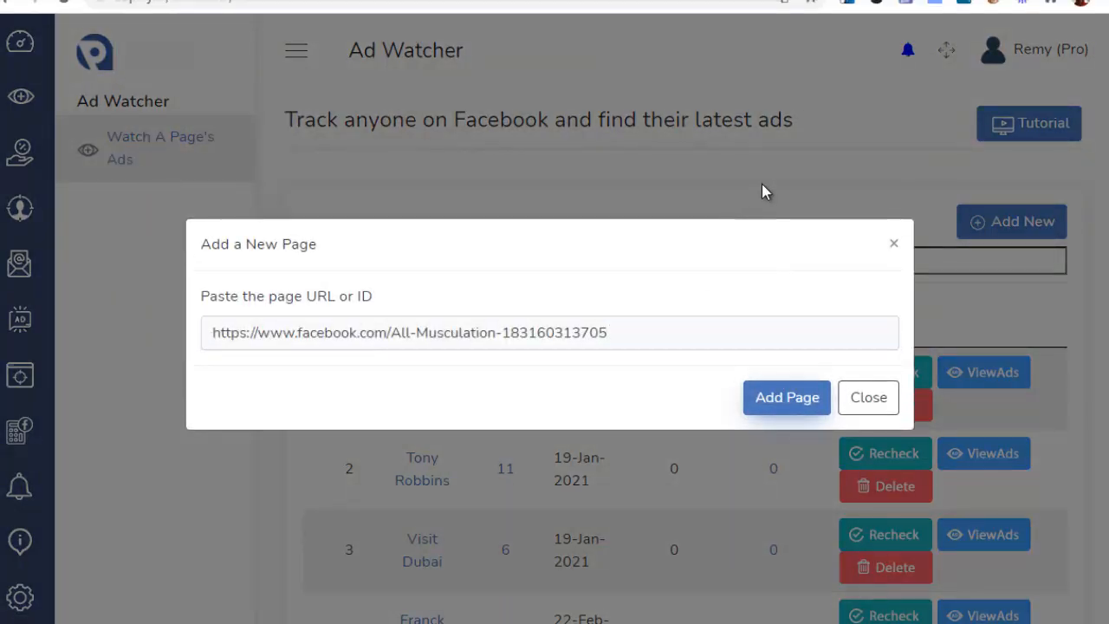
# Step: Recheck the All-Musculation page for ads, then open and look through its ad list
pyautogui.scroll(-3, 758, 184)
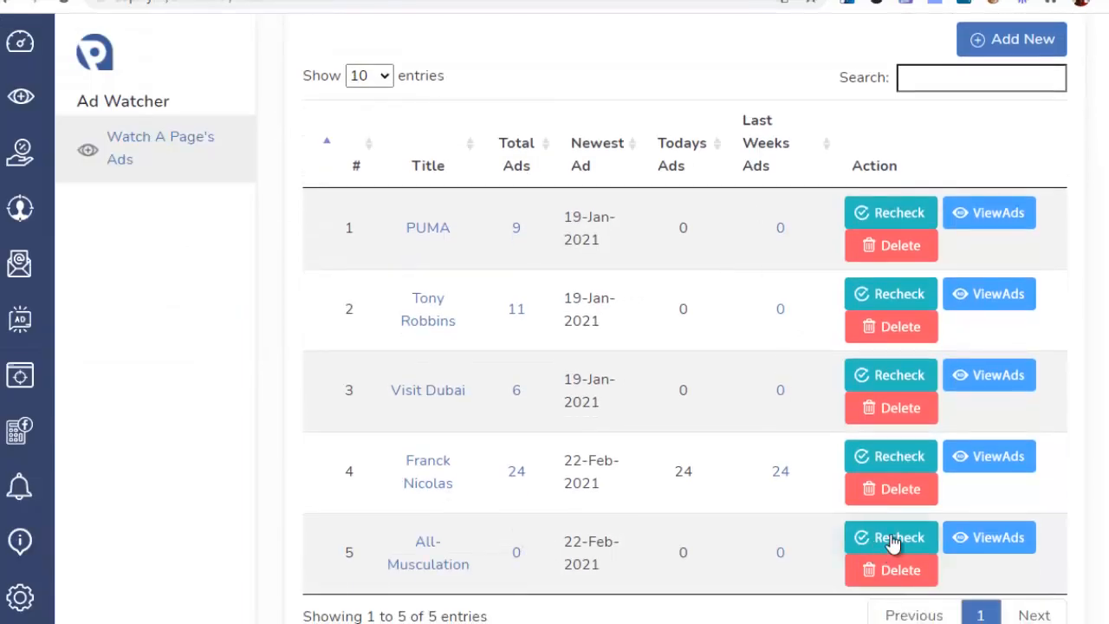
pyautogui.click(858, 544)
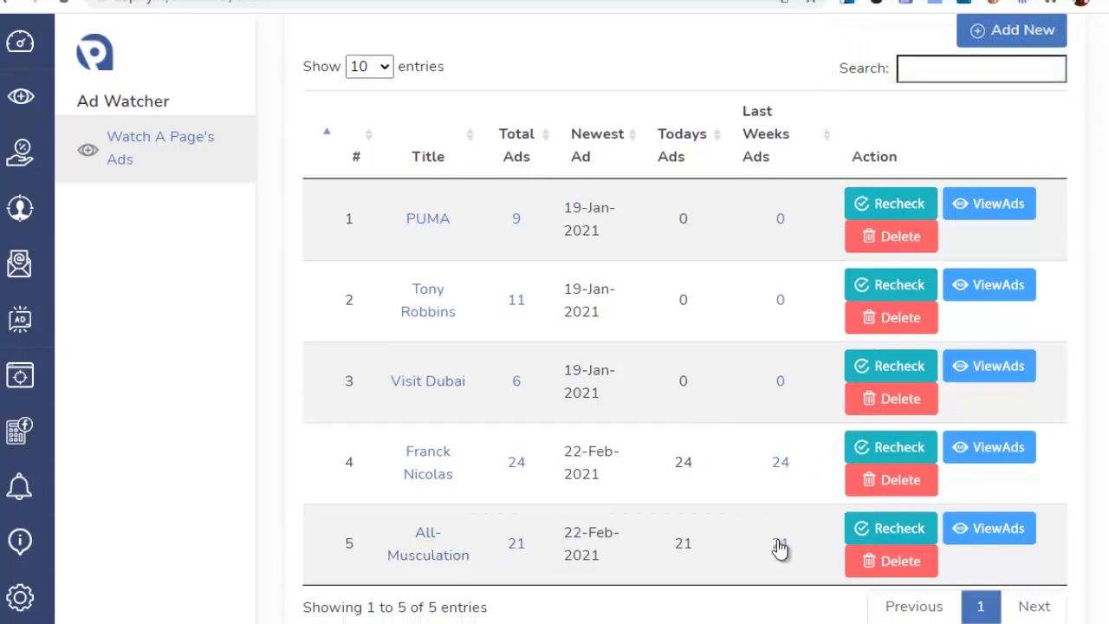
pyautogui.click(995, 537)
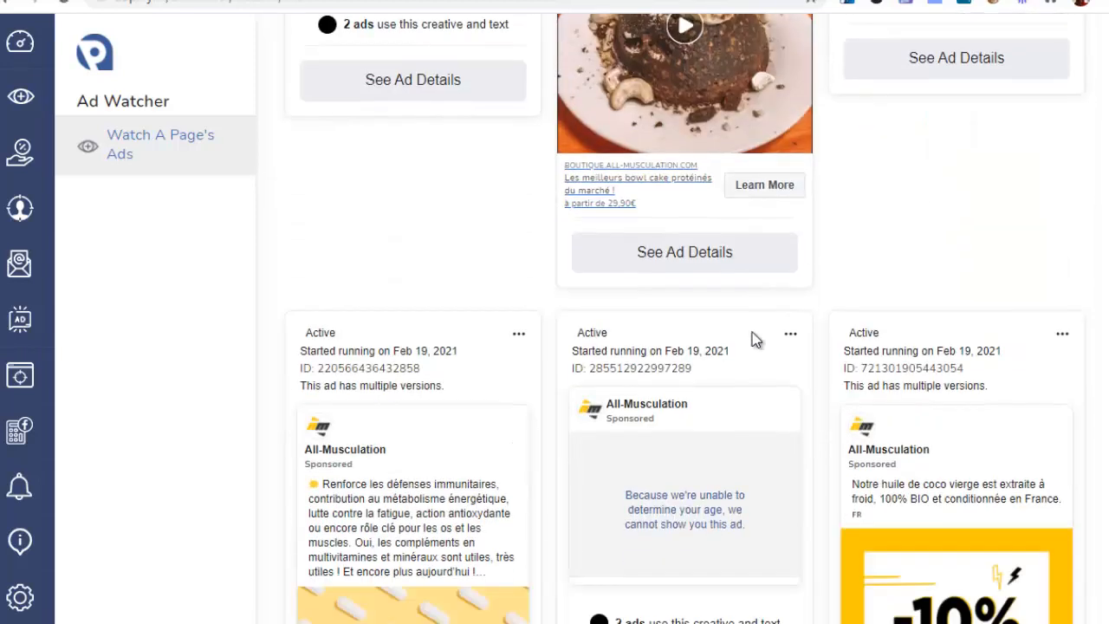
pyautogui.scroll(-3, 754, 339)
pyautogui.scroll(-8, 910, 418)
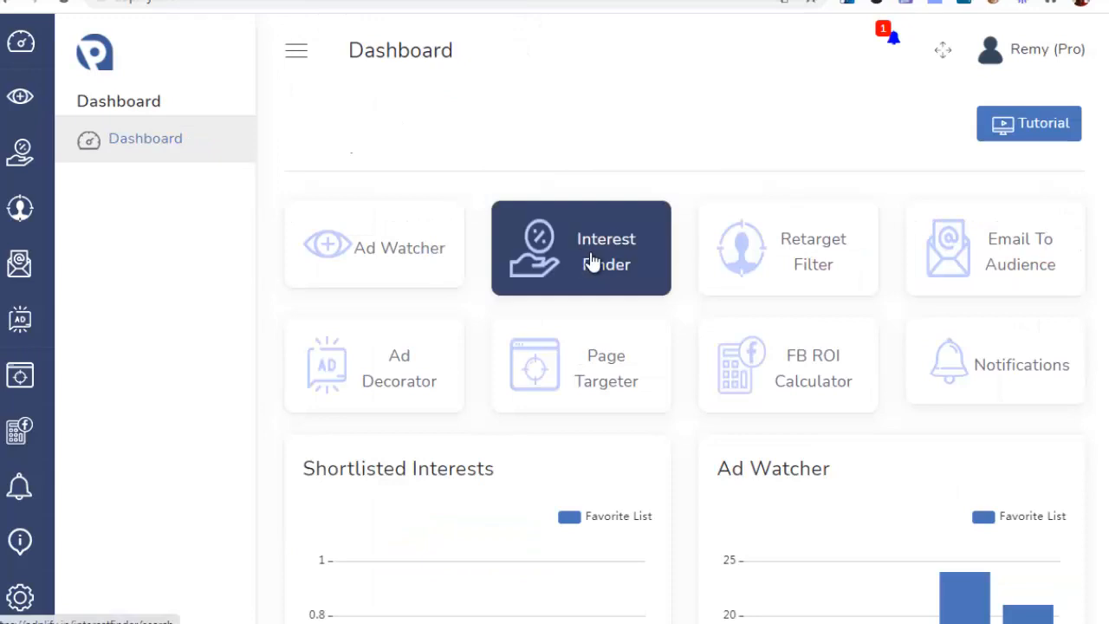
# Step: Create a favorite campaign named "chien" in Interest Finder
pyautogui.click(596, 260)
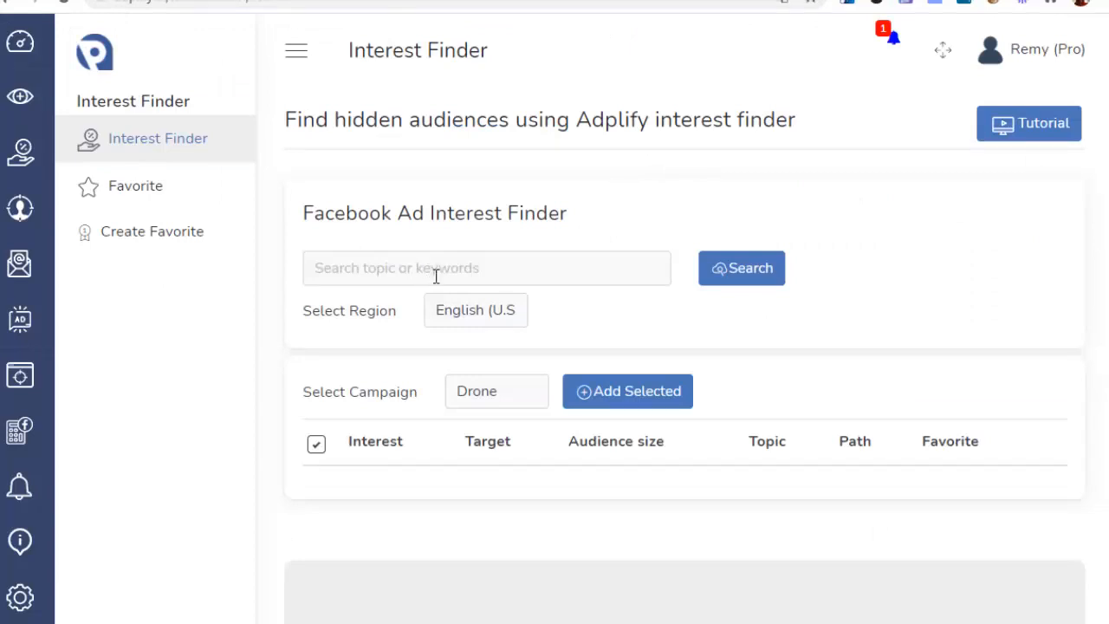
pyautogui.click(147, 243)
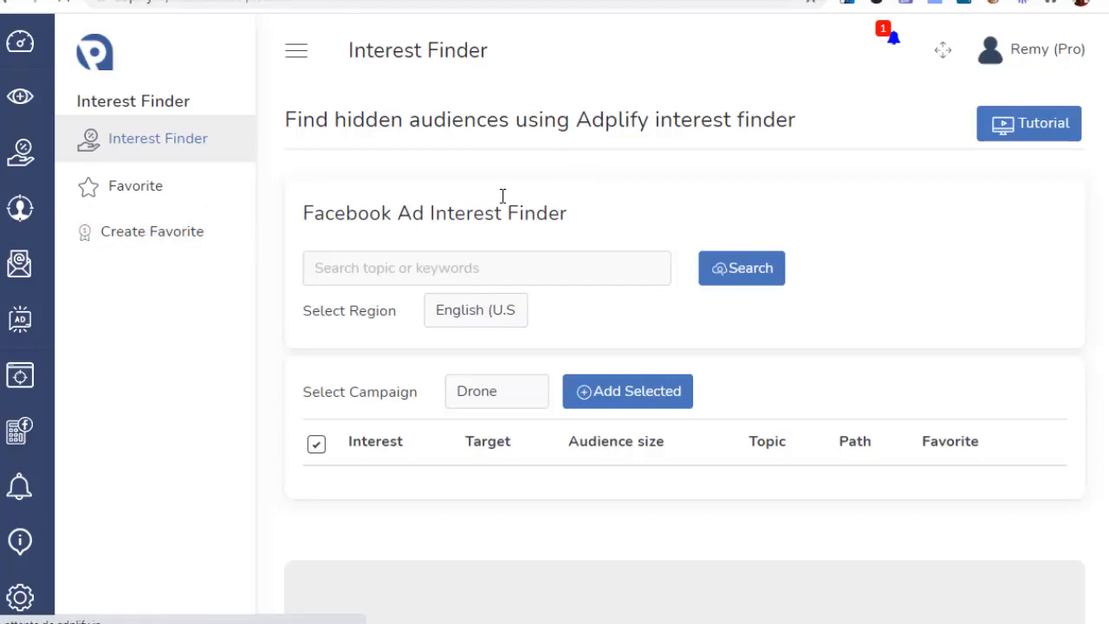
pyautogui.click(368, 196)
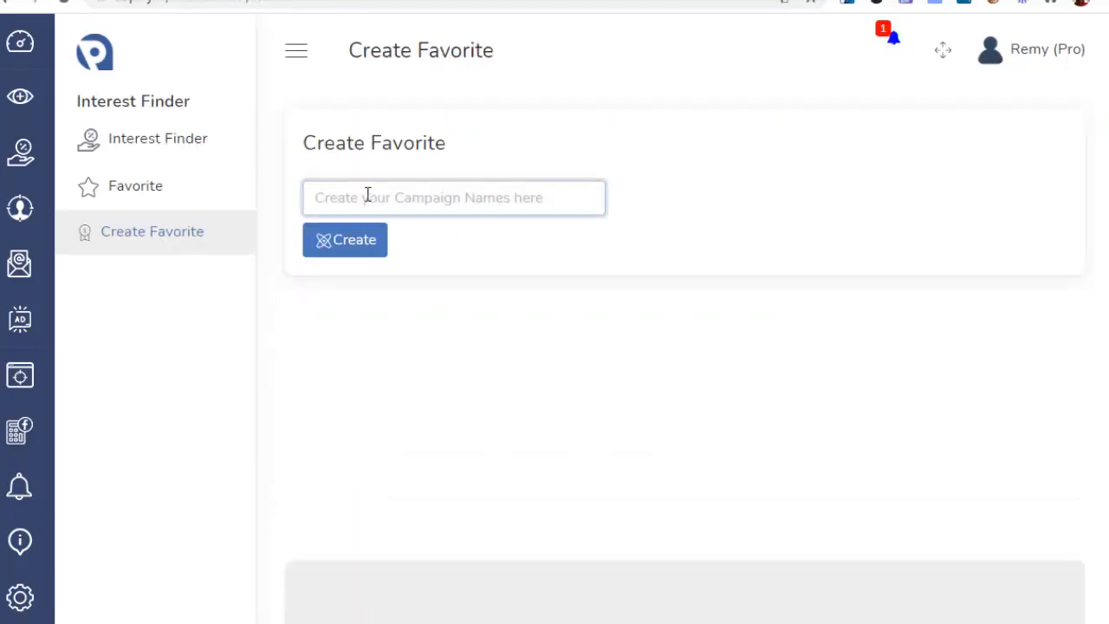
pyautogui.write('chien')
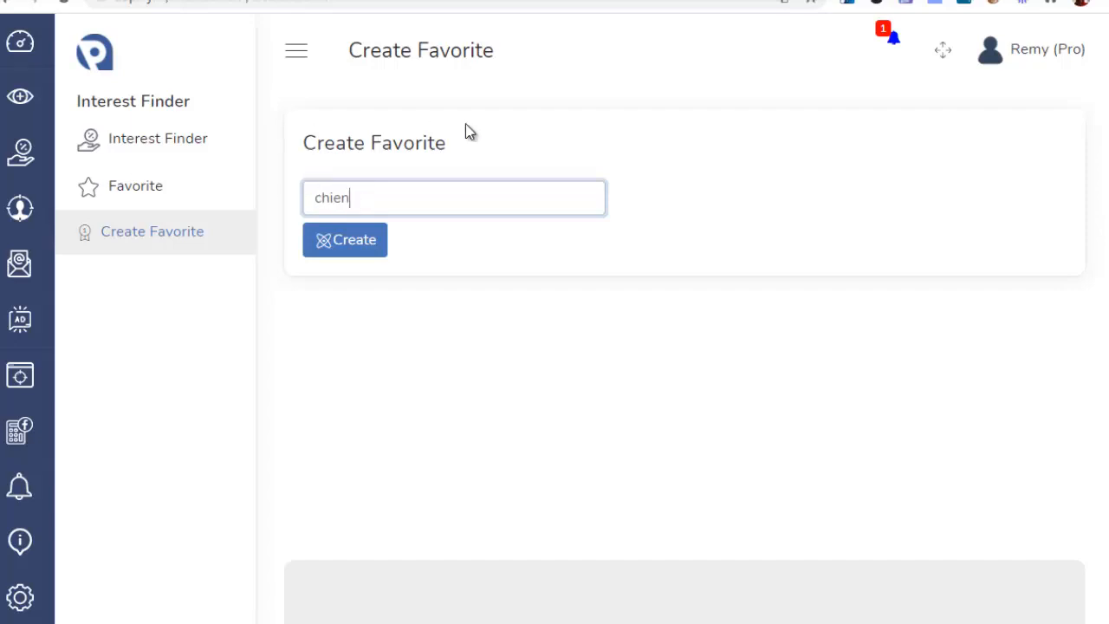
pyautogui.click(340, 248)
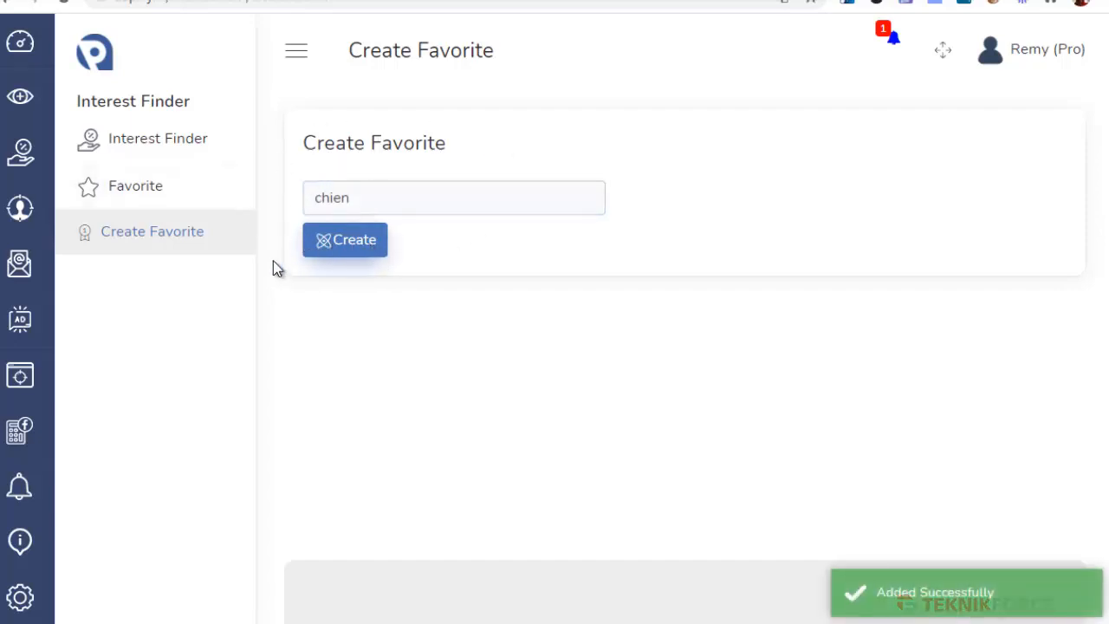
# Step: Search Interest Finder for "chien" in the French (France) region and select the chien campaign for the results
pyautogui.click(137, 140)
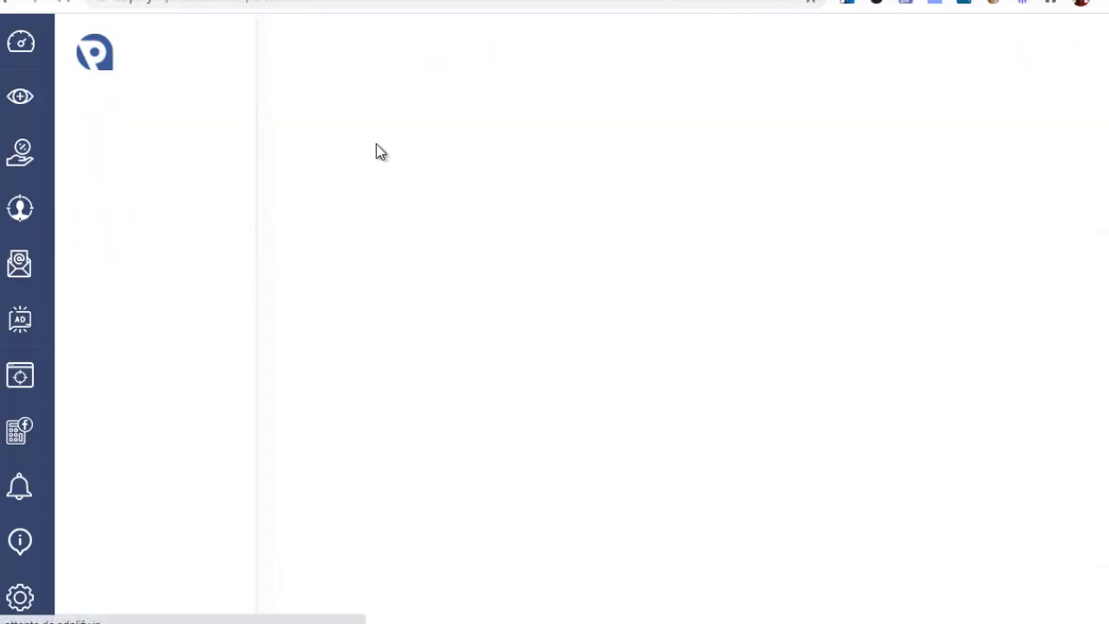
pyautogui.click(358, 266)
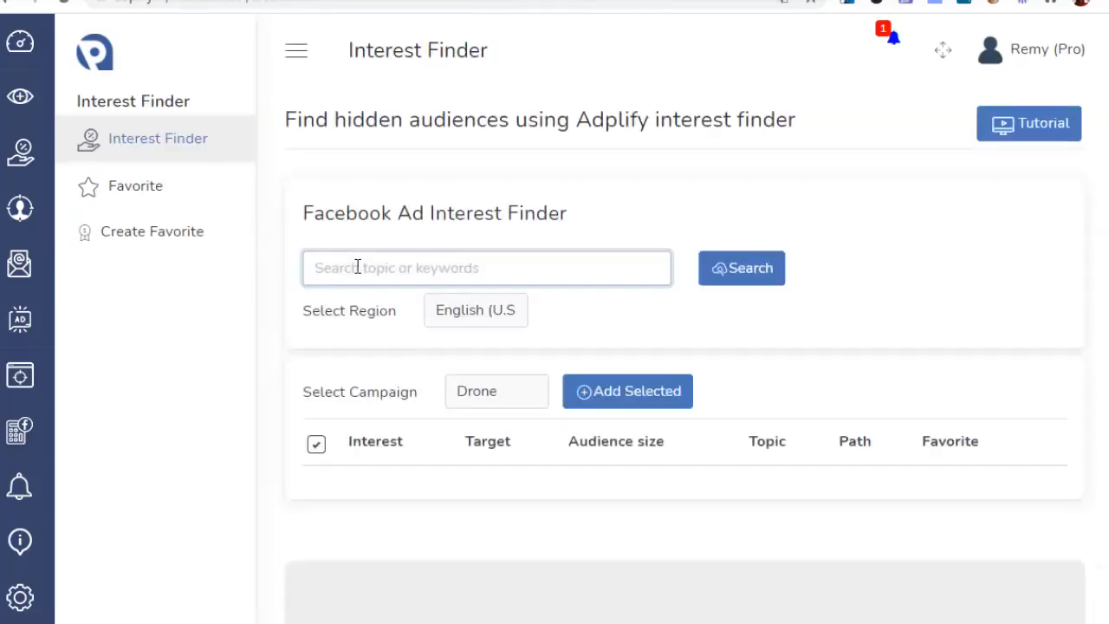
pyautogui.write('chien')
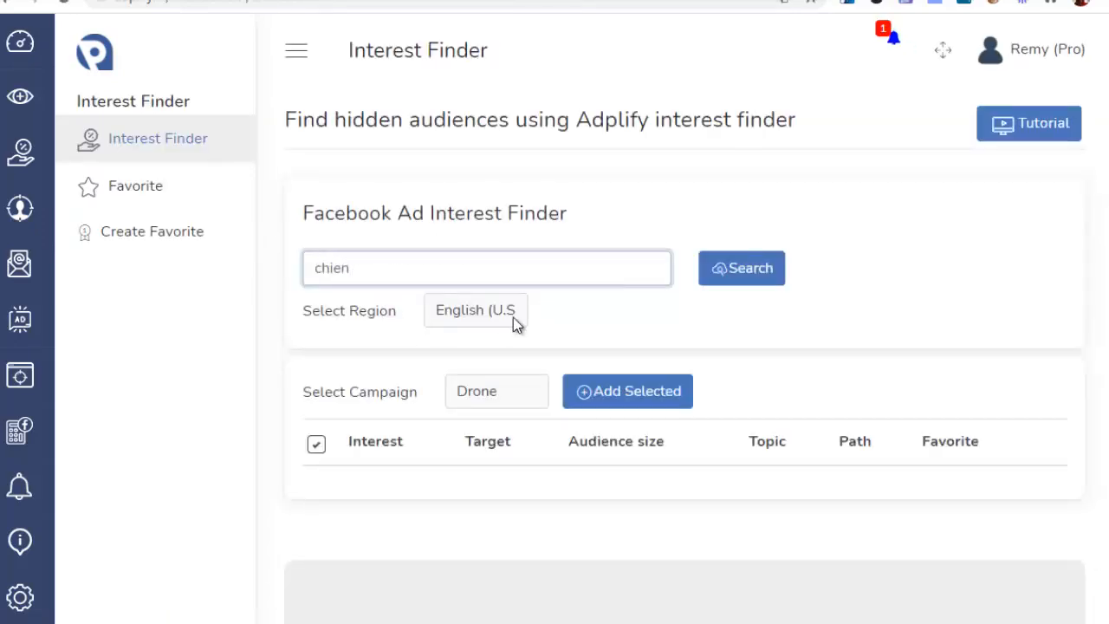
pyautogui.click(500, 308)
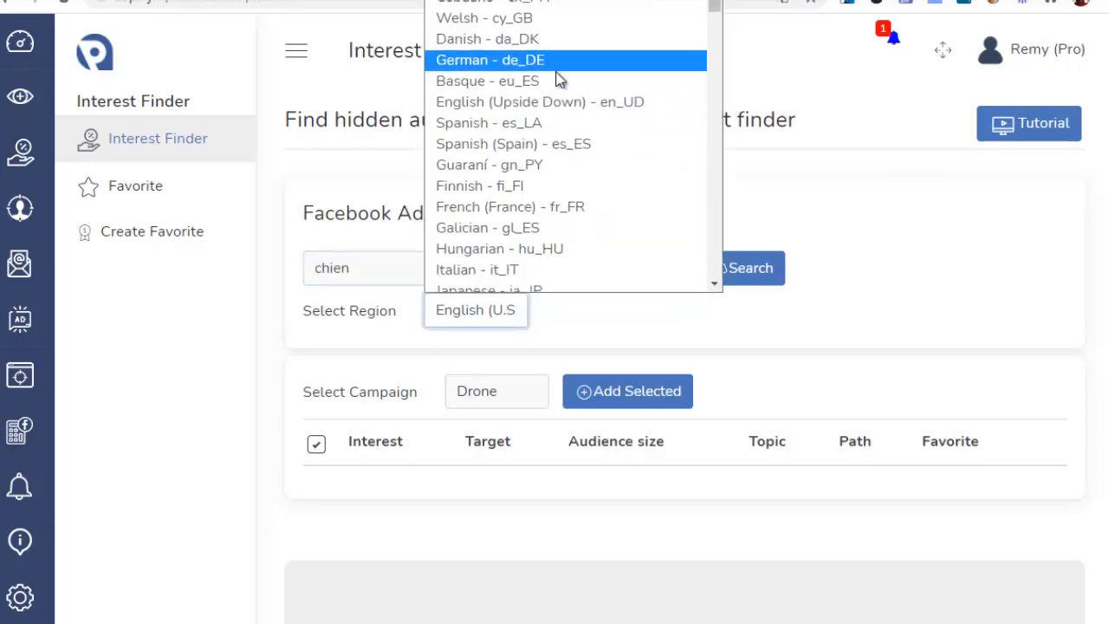
pyautogui.scroll(-3, 538, 95)
pyautogui.click(469, 35)
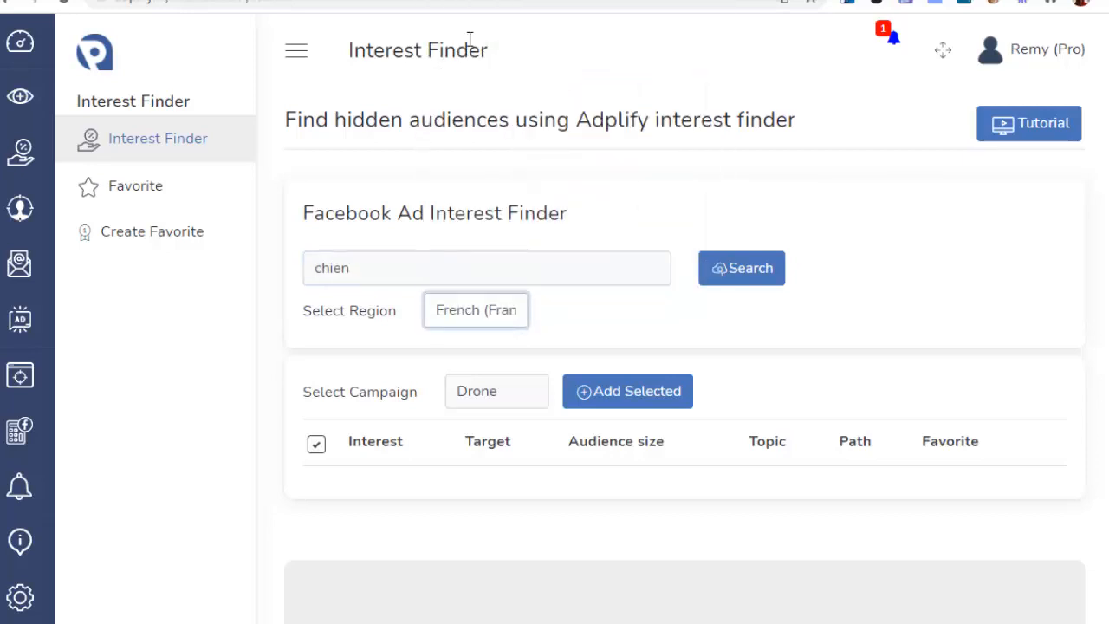
pyautogui.click(750, 271)
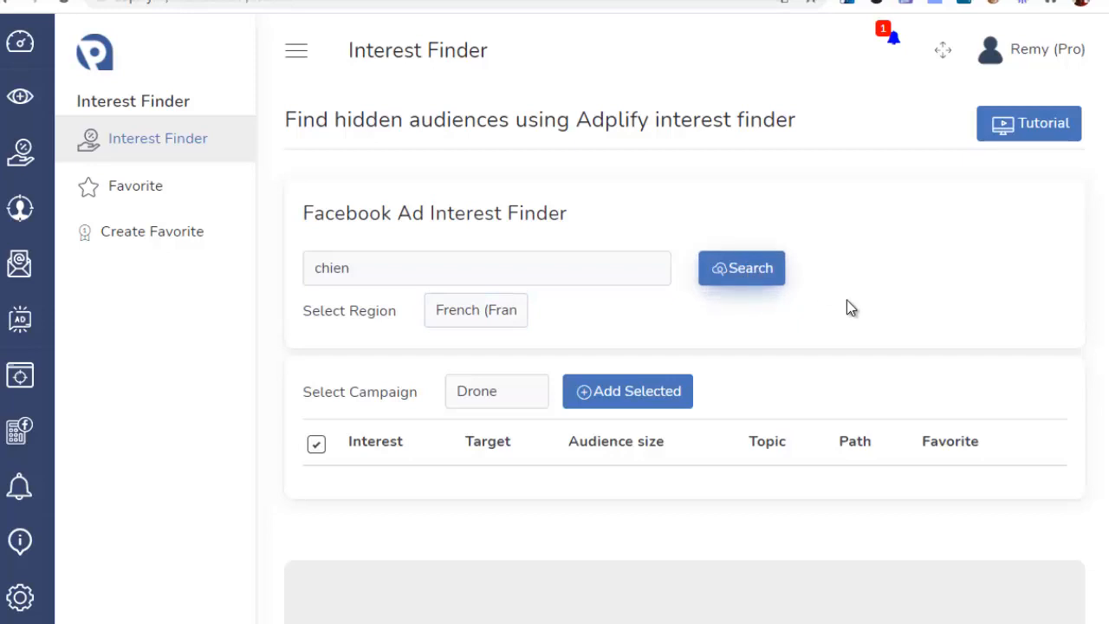
pyautogui.click(512, 396)
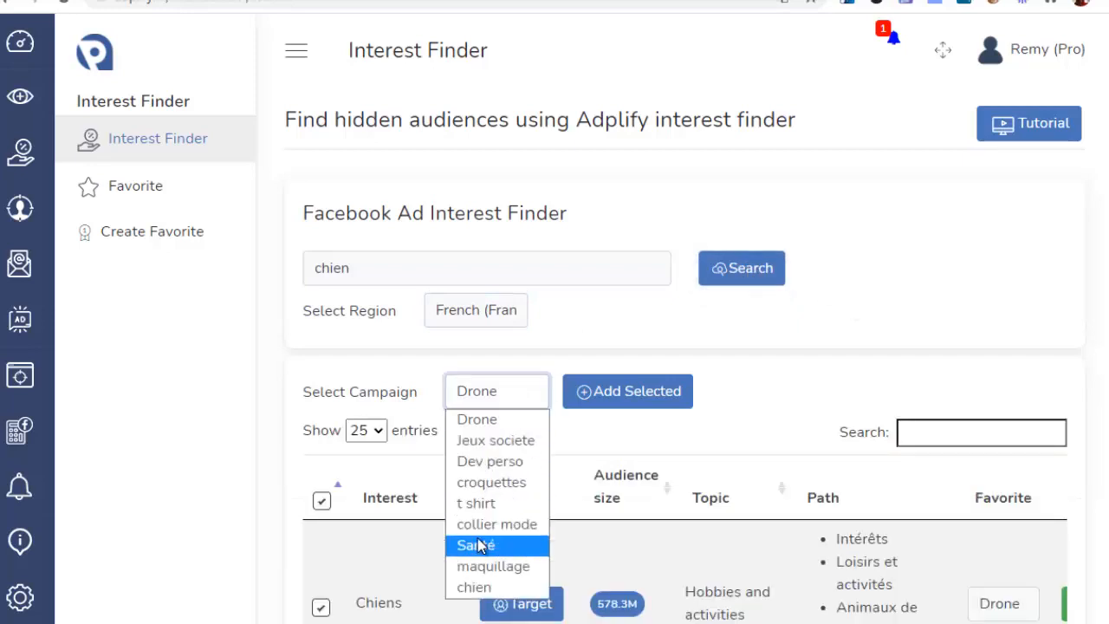
pyautogui.click(474, 587)
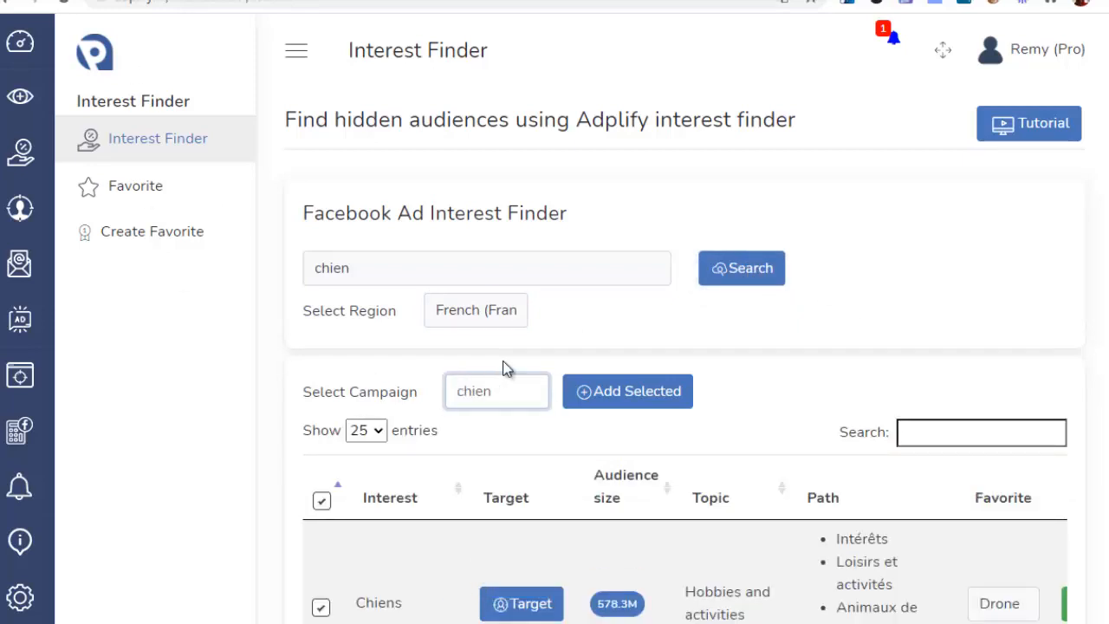
# Step: Examine the interests found for "chien" and their audience sizes on the first and third result pages
pyautogui.scroll(-10, 743, 353)
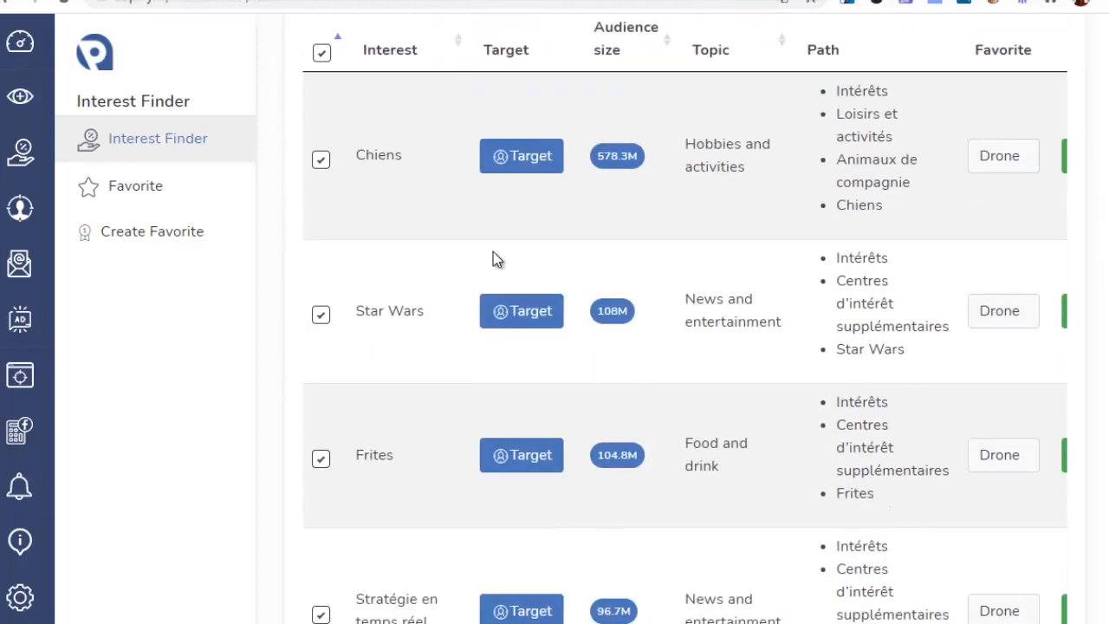
pyautogui.scroll(-4, 514, 271)
pyautogui.scroll(-15, 446, 293)
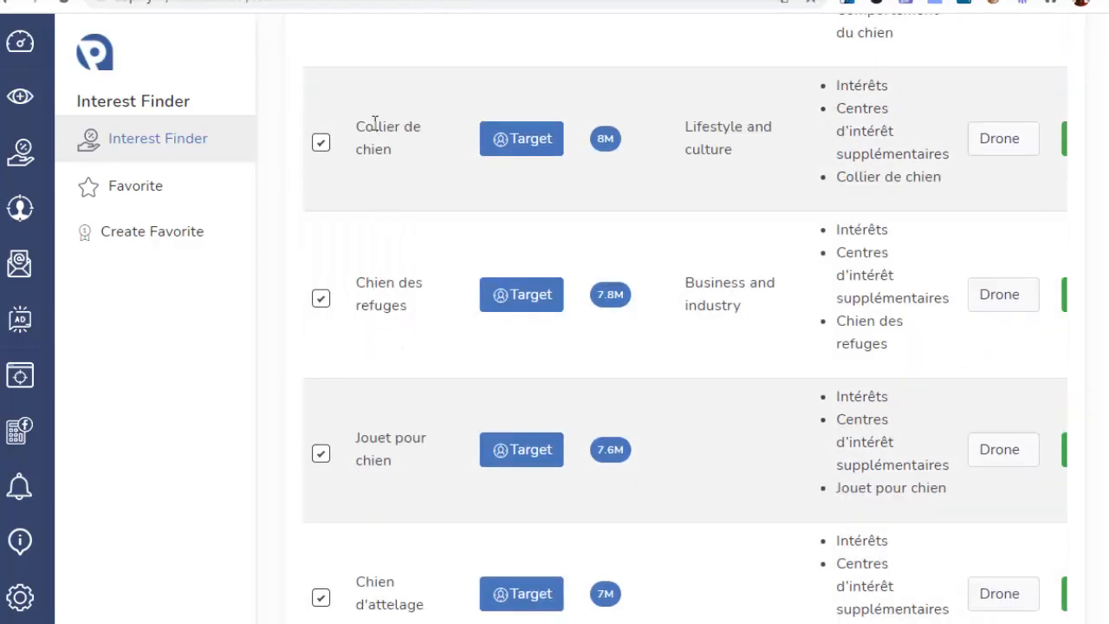
pyautogui.scroll(-4, 434, 438)
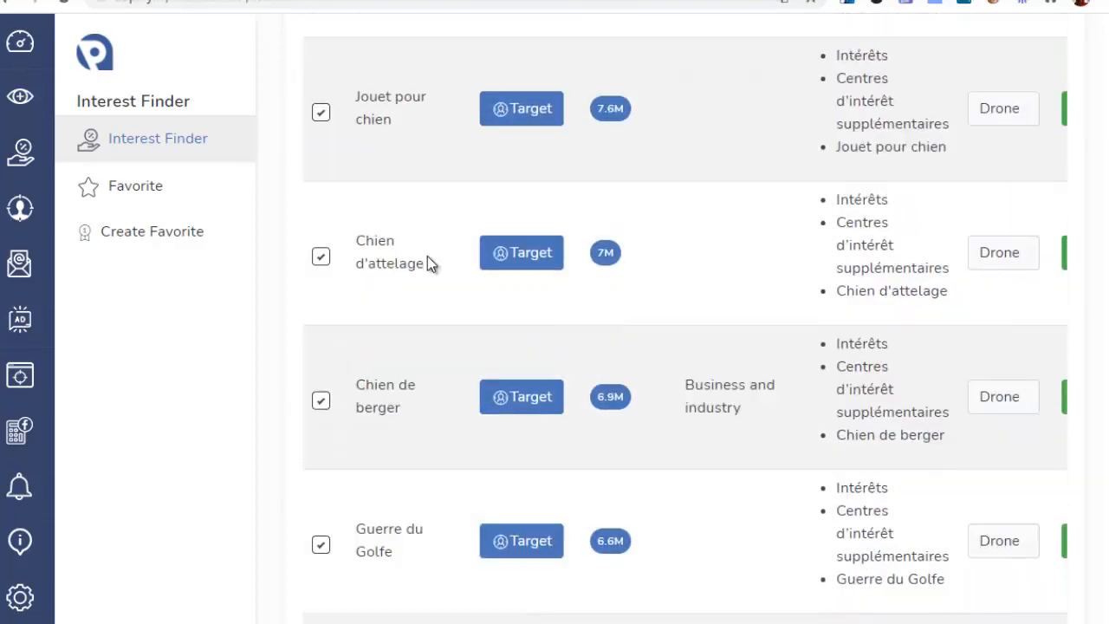
pyautogui.scroll(-5, 429, 260)
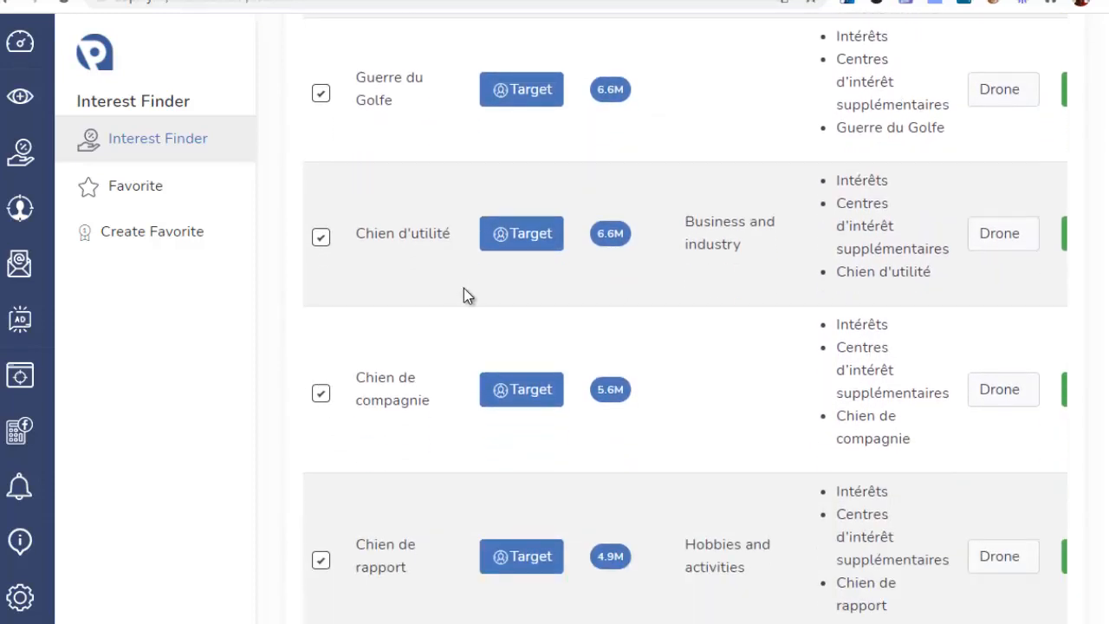
pyautogui.scroll(-2, 468, 381)
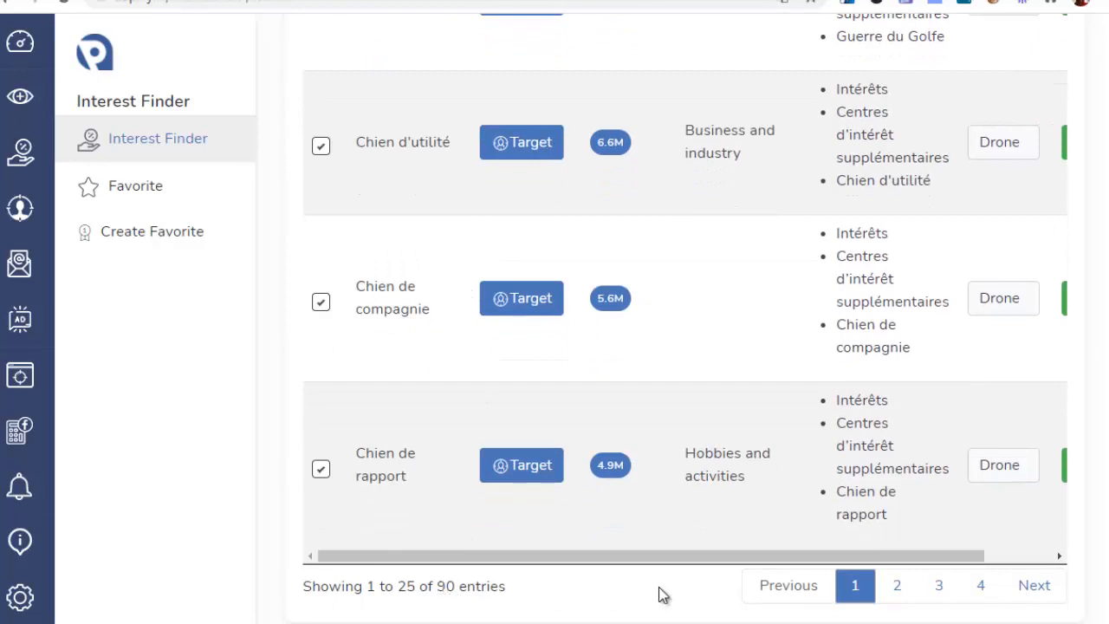
pyautogui.click(941, 588)
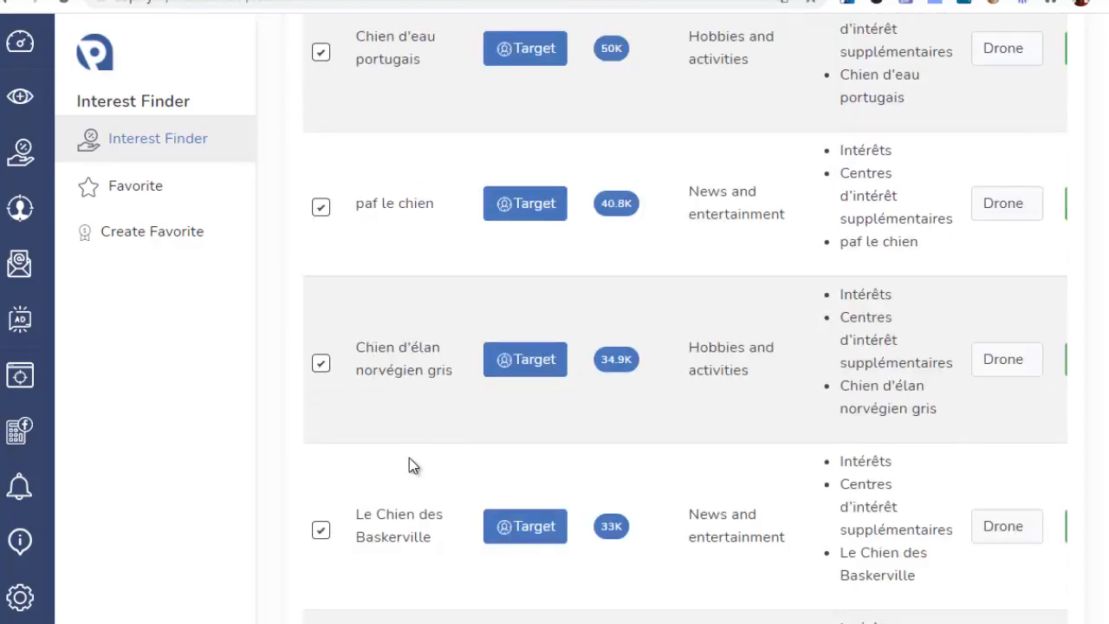
pyautogui.scroll(1, 351, 523)
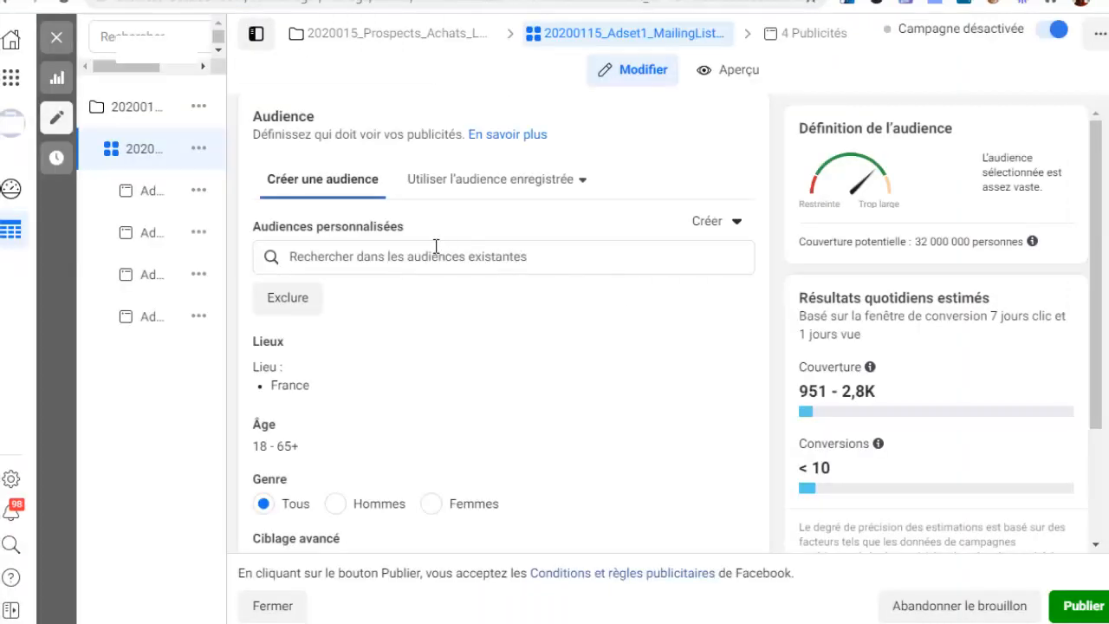
# Step: In the ad set open in Facebook Ads Manager, search the detailed targeting for "chien" and examine the suggested interests
pyautogui.click(397, 257)
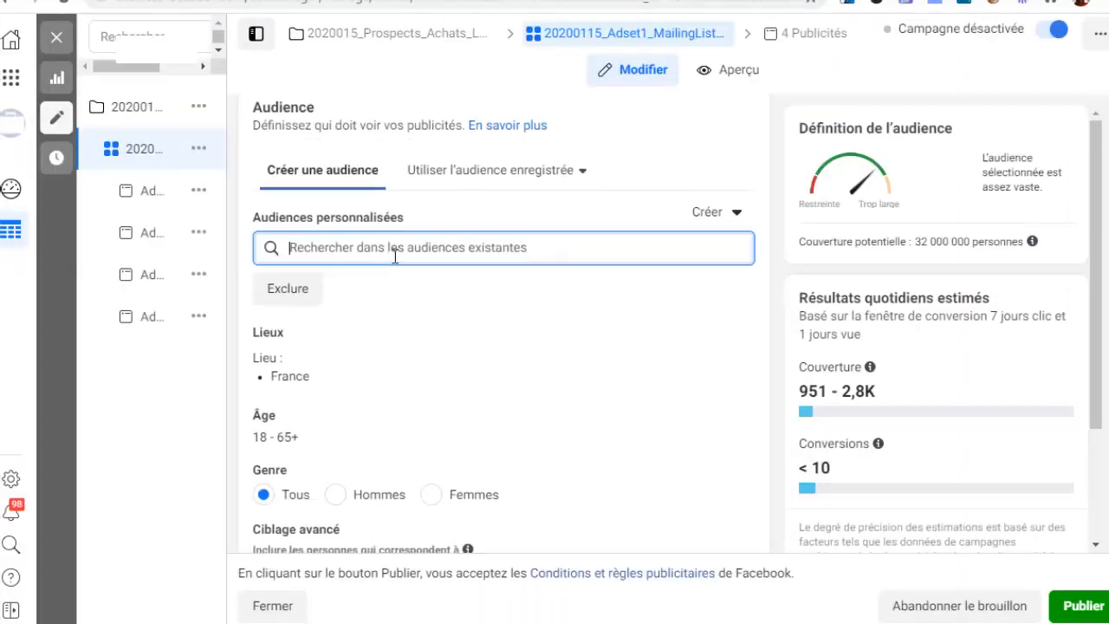
pyautogui.scroll(-1, 401, 254)
pyautogui.scroll(-1, 355, 442)
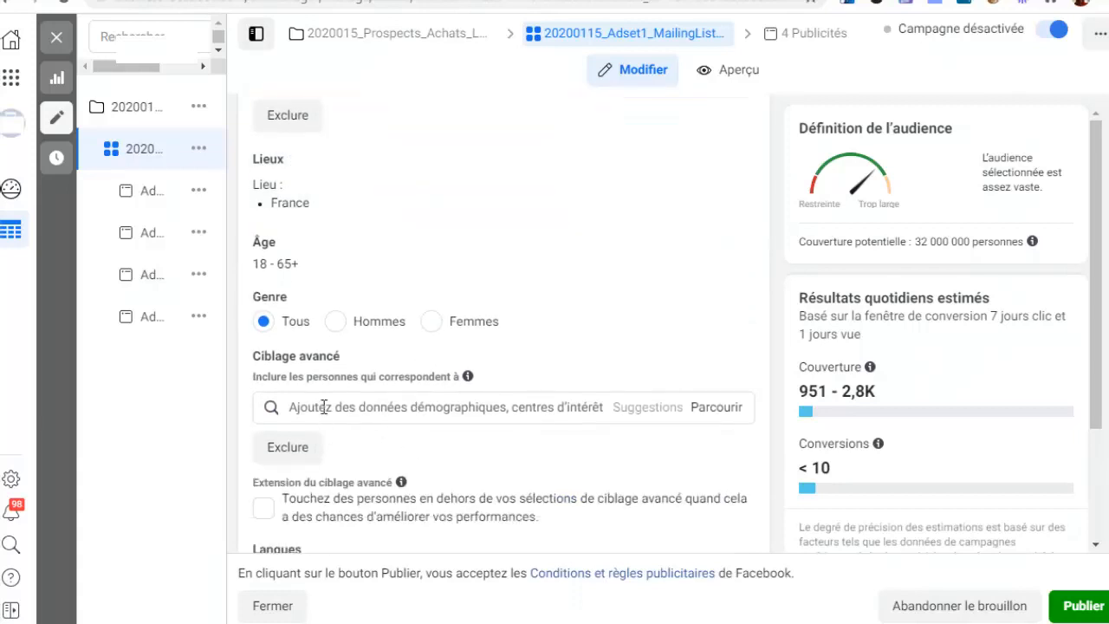
pyautogui.click(324, 408)
pyautogui.write('chien')
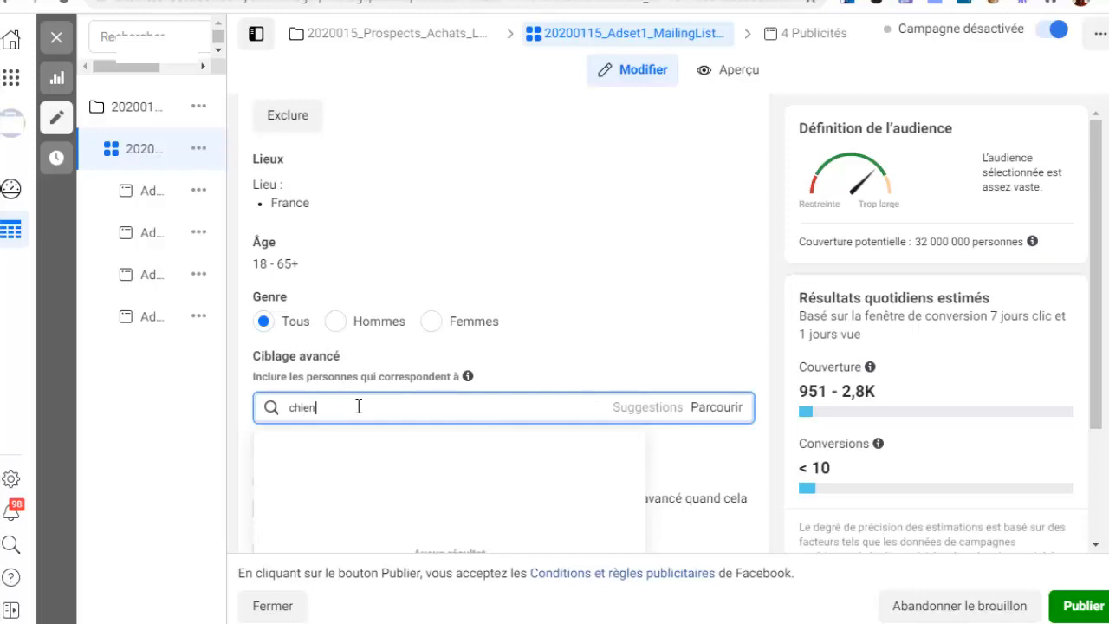
pyautogui.scroll(-2, 358, 407)
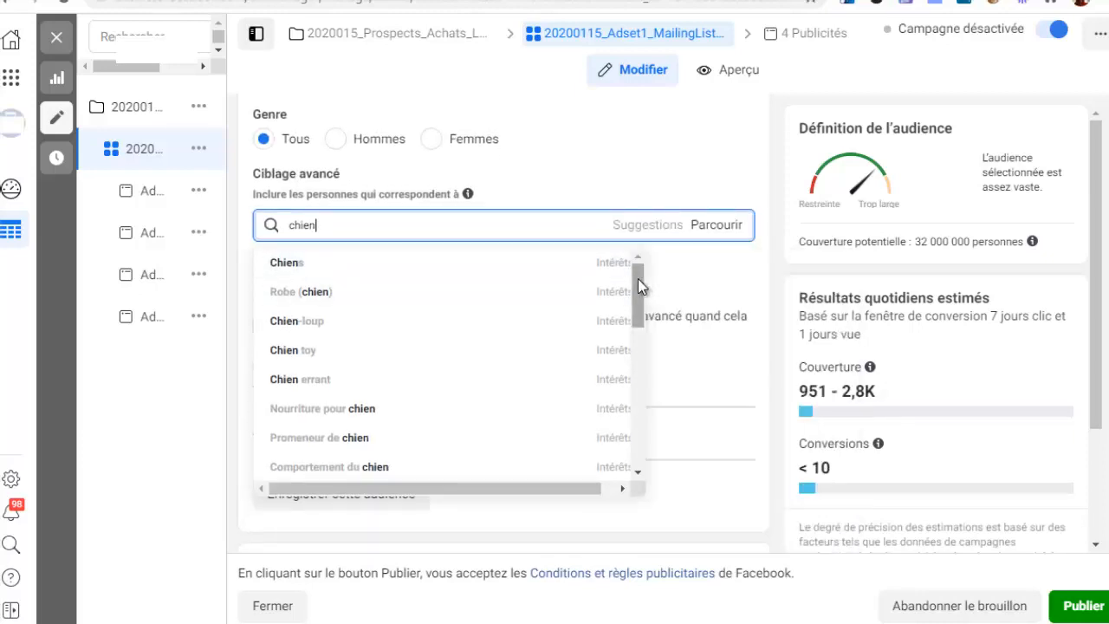
pyautogui.moveTo(638, 279); pyautogui.dragTo(364, 267)
pyautogui.scroll(-1, 338, 293)
pyautogui.scroll(1, 346, 307)
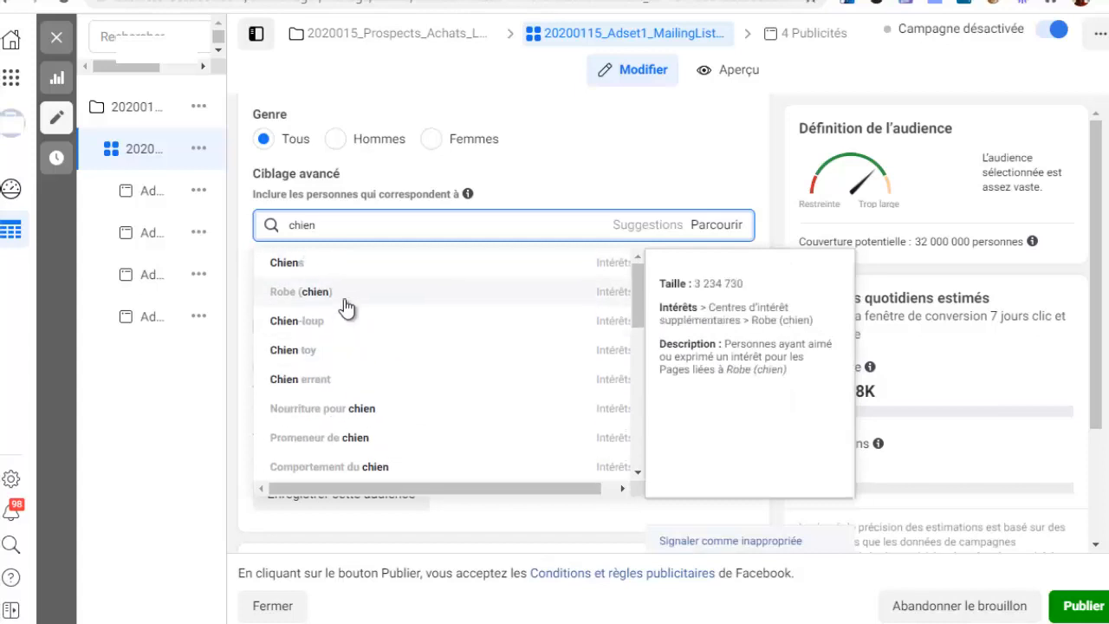
# Step: Look through the whole list of detailed targeting suggestions for "chien", including the size and description of individual interests
pyautogui.scroll(1, 347, 307)
pyautogui.scroll(-1, 399, 285)
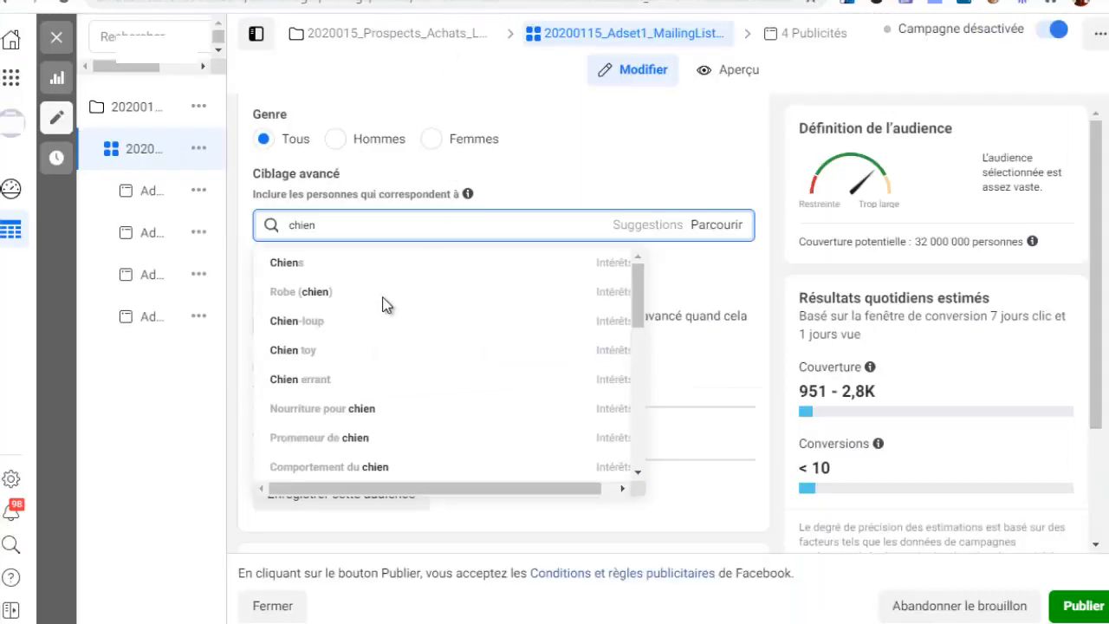
pyautogui.click(396, 513)
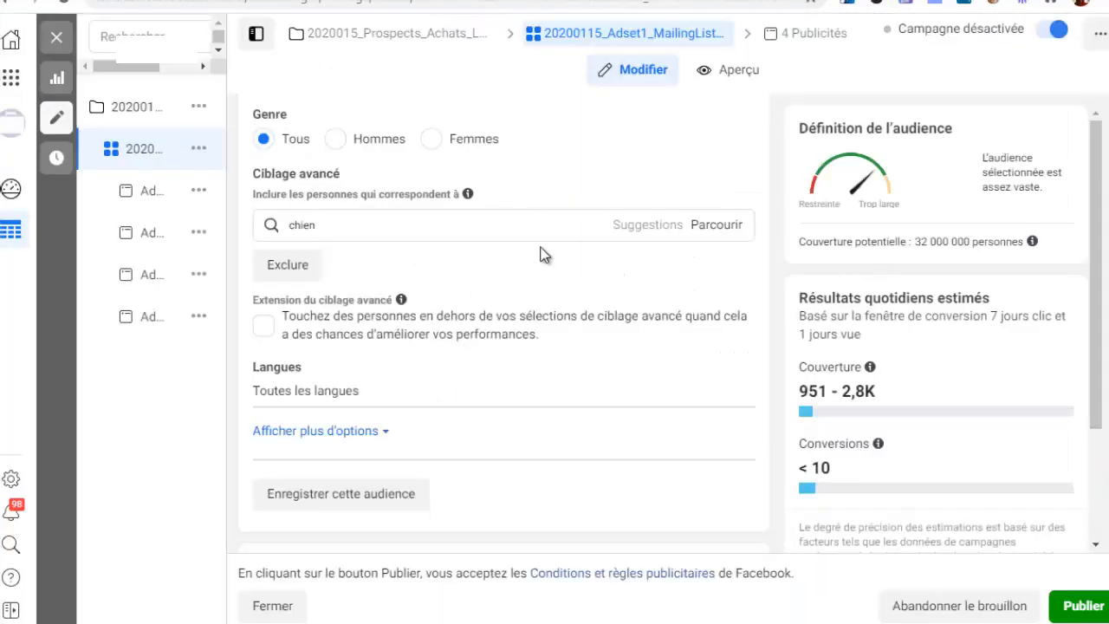
pyautogui.click(341, 225)
pyautogui.doubleClick(341, 225)
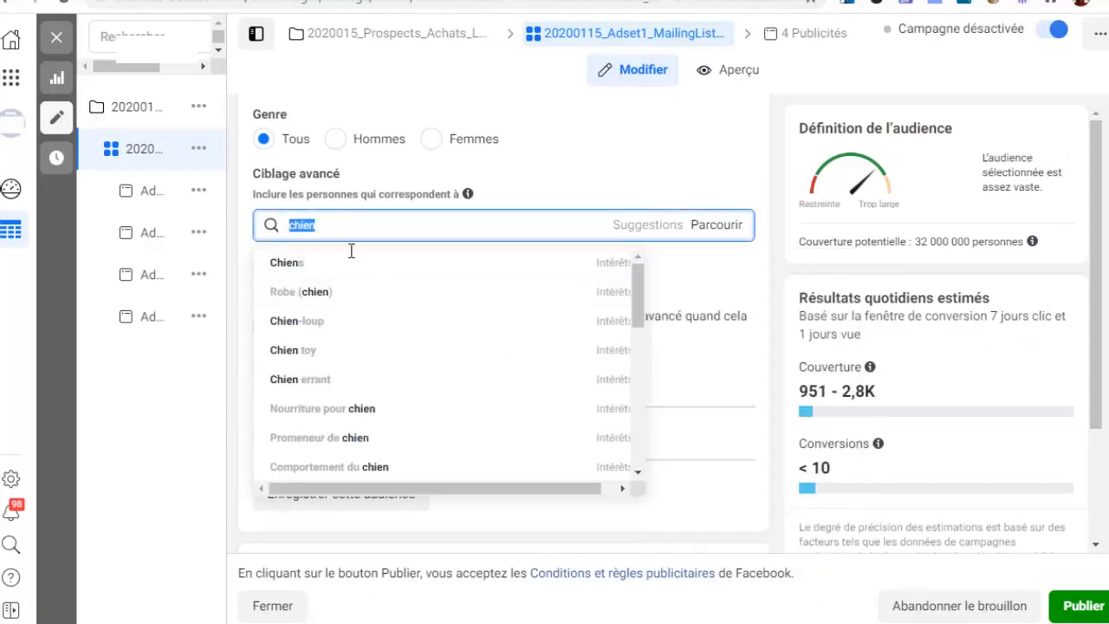
pyautogui.moveTo(638, 296); pyautogui.dragTo(619, 445)
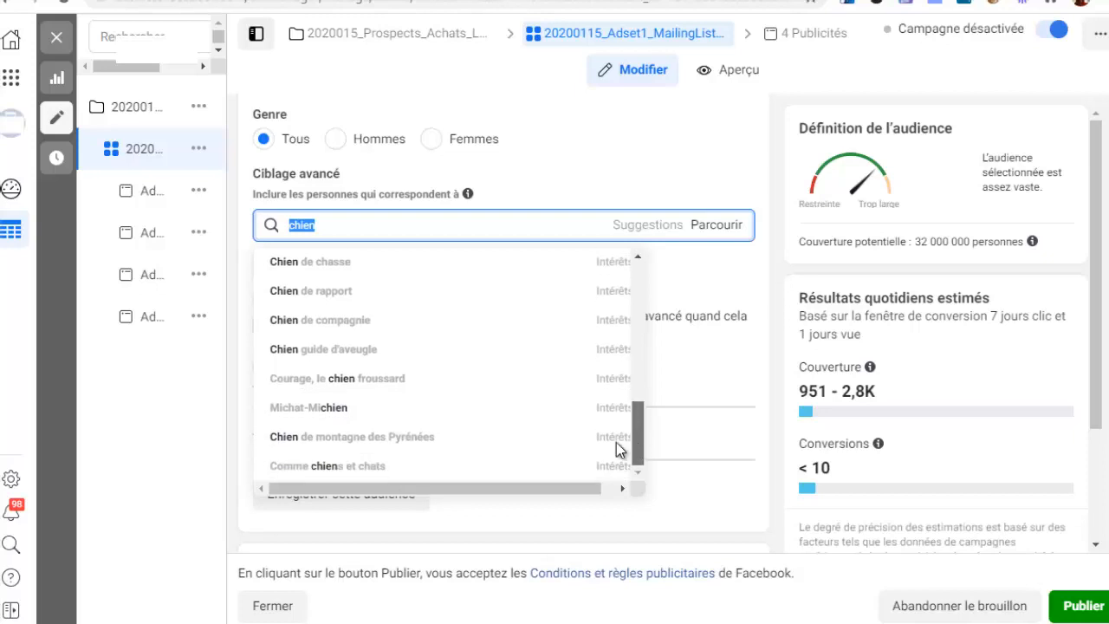
pyautogui.scroll(2, 369, 325)
pyautogui.scroll(4, 366, 299)
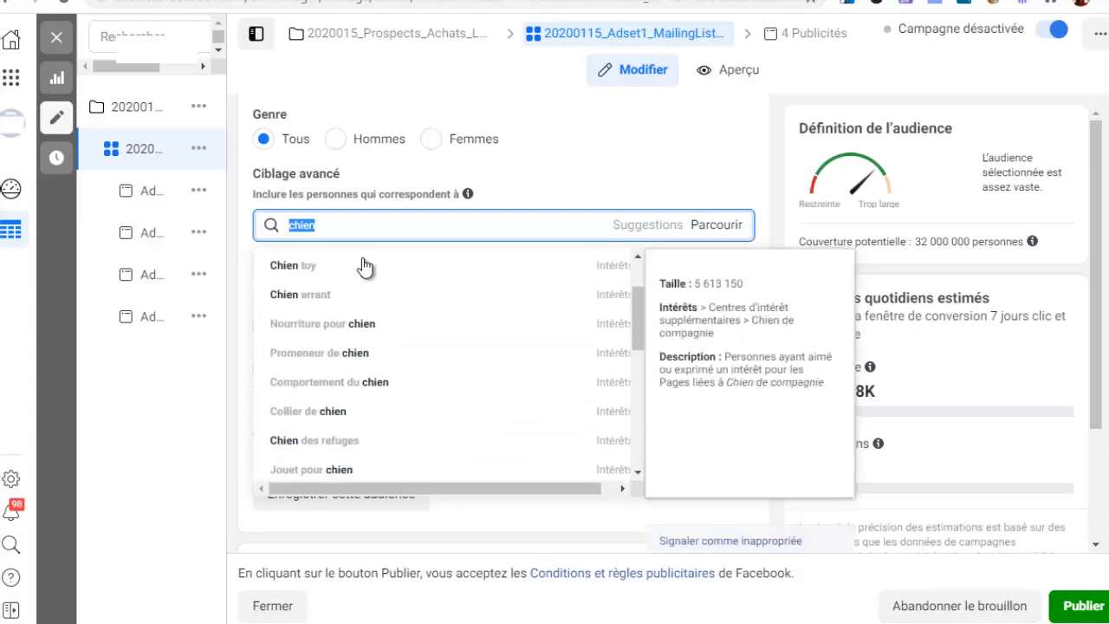
# Step: In Adplify's Interest Finder, deselect "Le Chien des Baskerville" and add the remaining selected interests to the chien campaign
pyautogui.hotkey('ctrl', 'Tab')
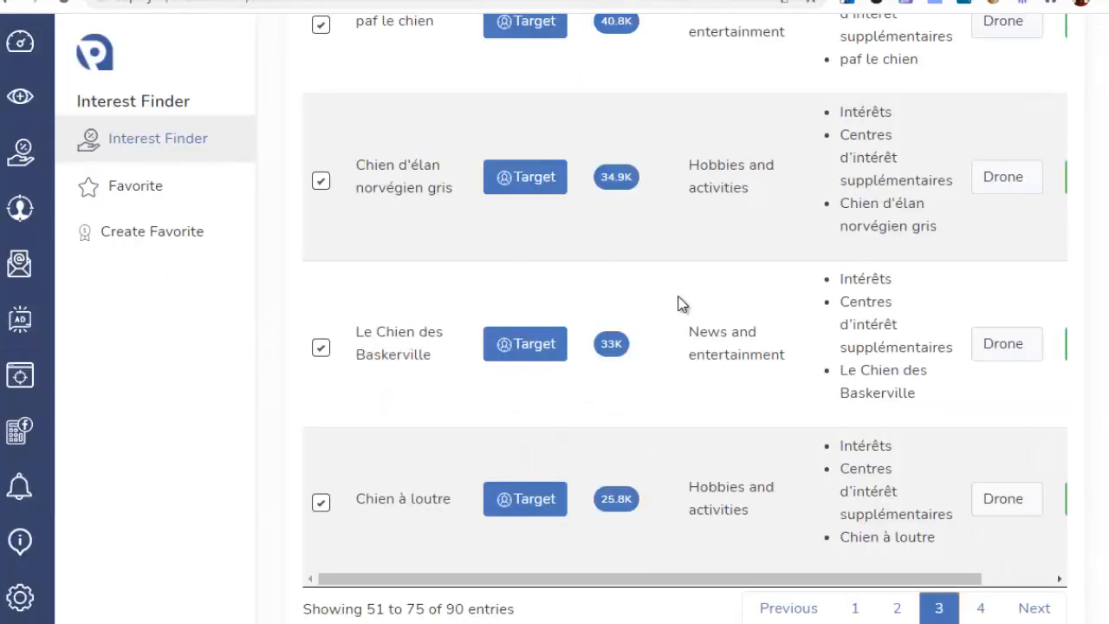
pyautogui.scroll(3, 674, 301)
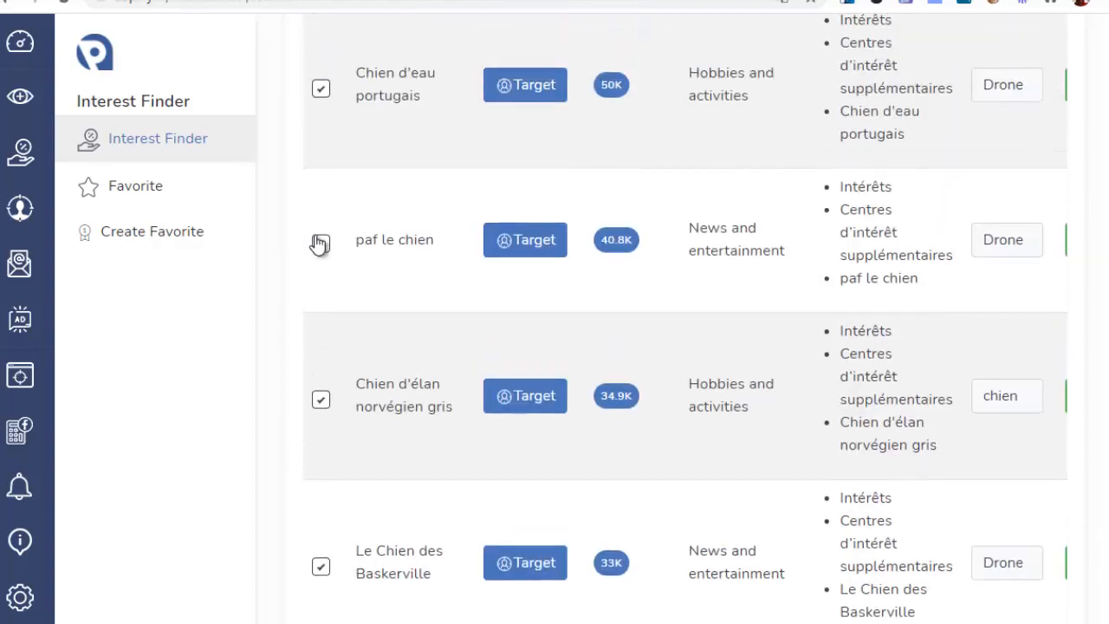
pyautogui.scroll(-2, 321, 415)
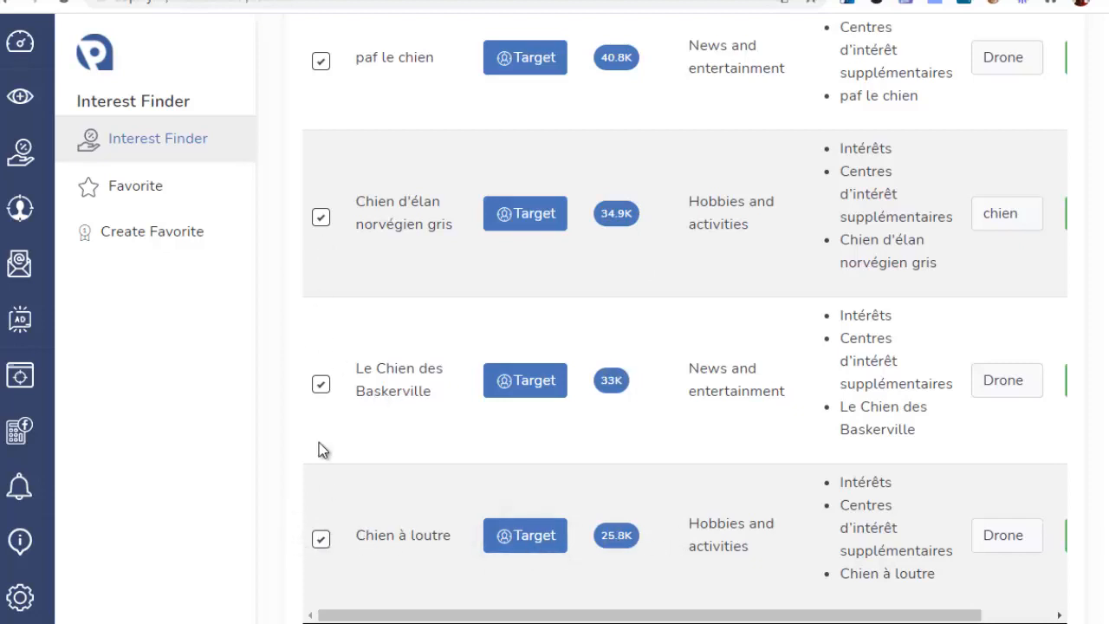
pyautogui.click(321, 387)
pyautogui.scroll(20, 685, 329)
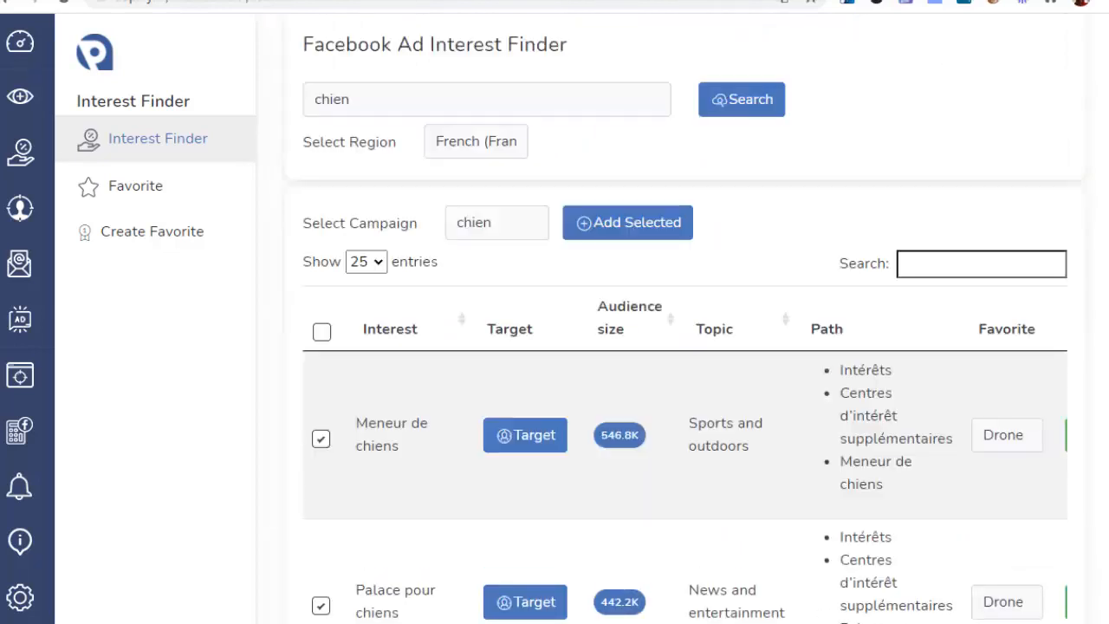
pyautogui.scroll(-2, 751, 148)
pyautogui.scroll(2, 580, 329)
pyautogui.click(648, 246)
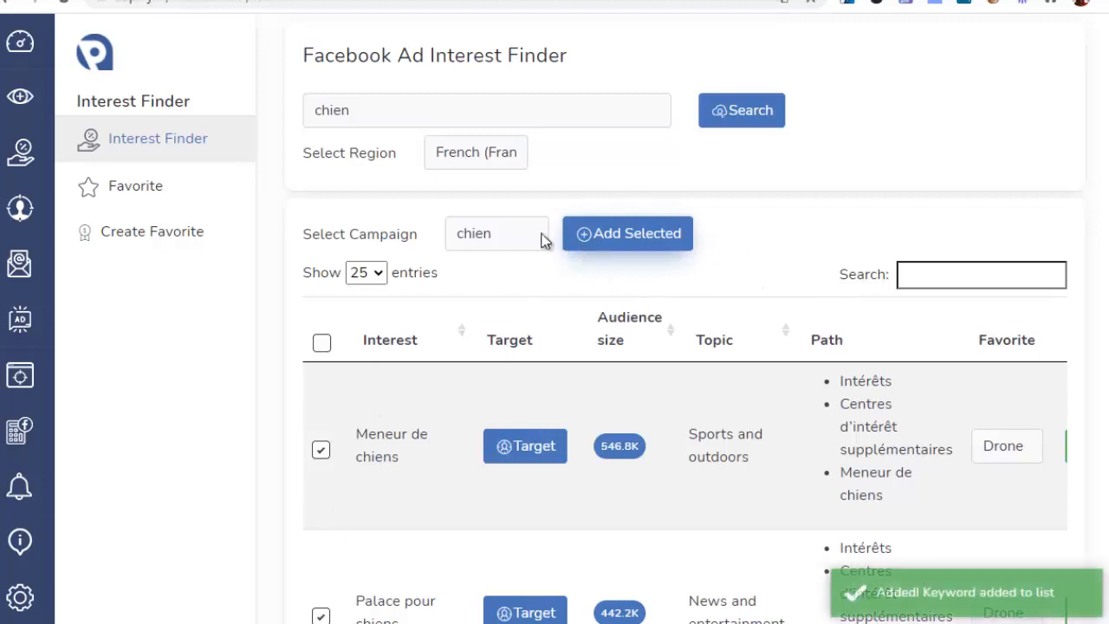
# Step: Export the chien campaign's favorite keywords as a text file and open the downloaded file
pyautogui.click(126, 188)
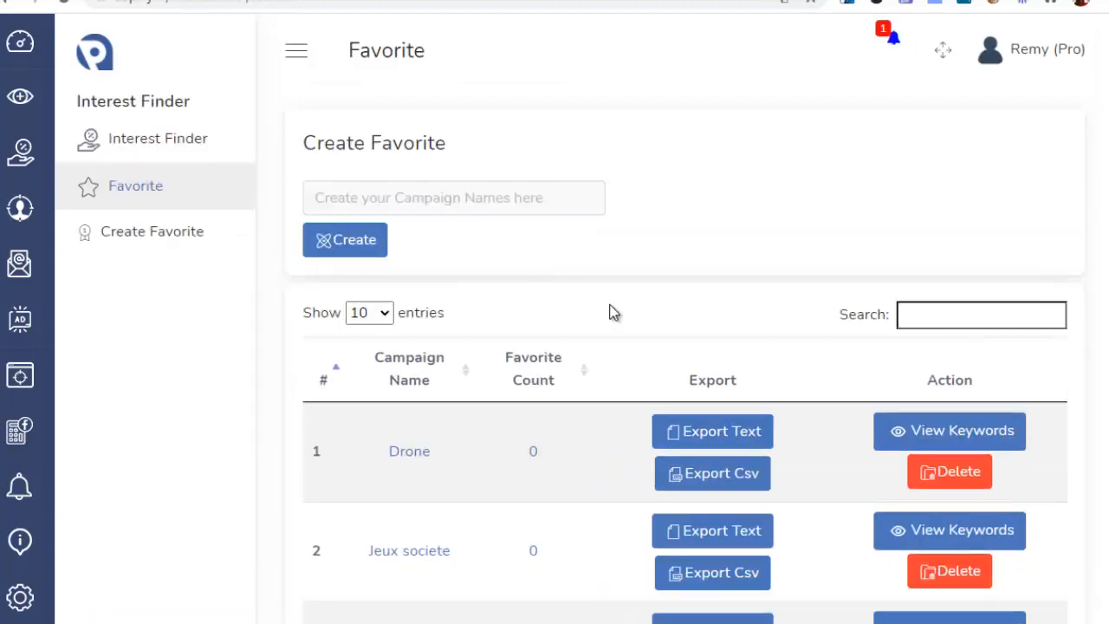
pyautogui.scroll(-4, 598, 299)
pyautogui.scroll(-6, 425, 471)
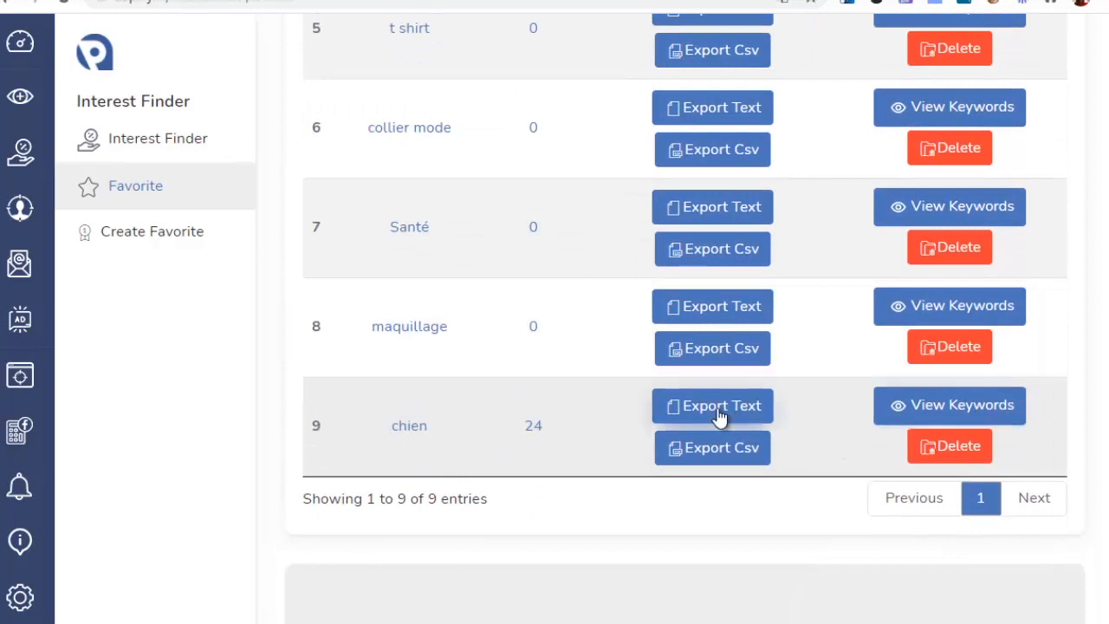
pyautogui.click(715, 414)
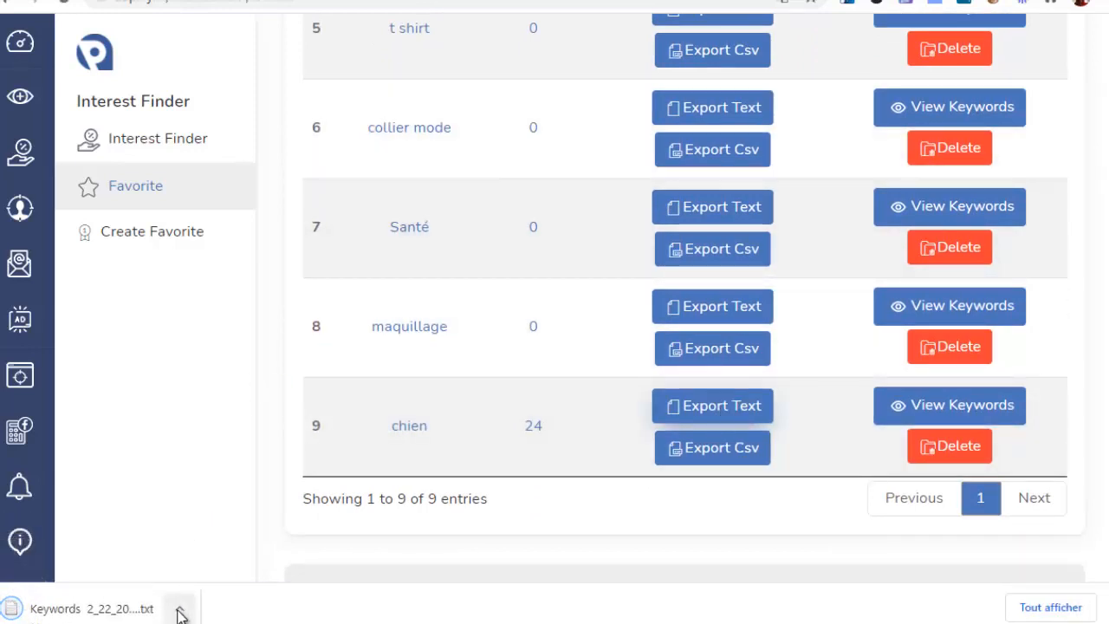
pyautogui.click(177, 608)
pyautogui.click(213, 493)
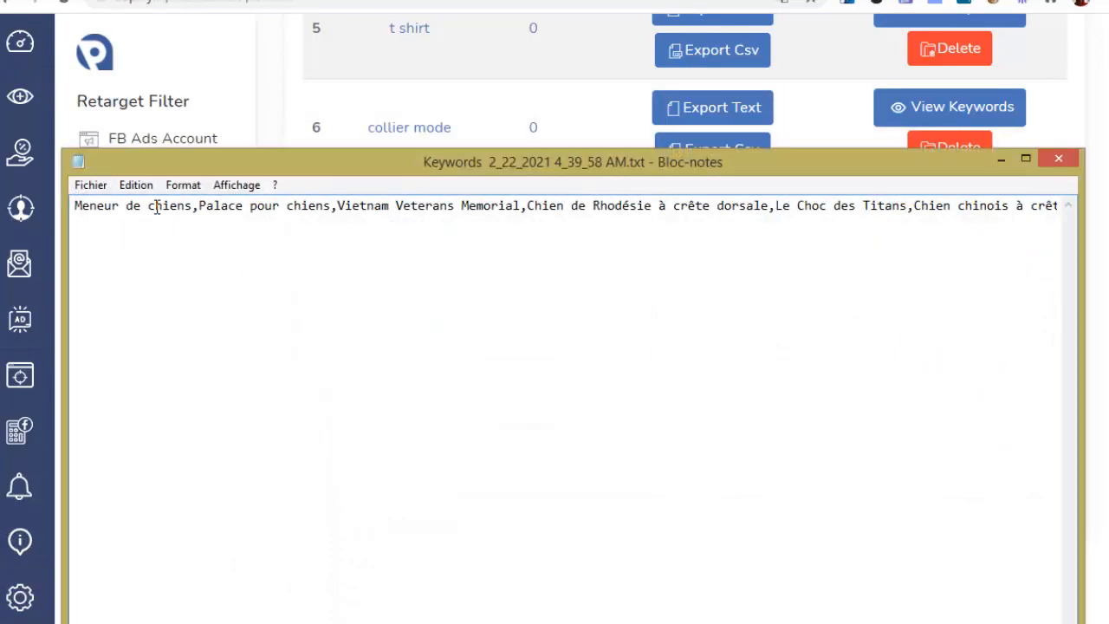
# Step: Copy all exported keywords into the ad set's detailed targeting in Facebook Ads Manager, replacing "chien", and review the added interests
pyautogui.moveTo(78, 205); pyautogui.dragTo(1084, 206)
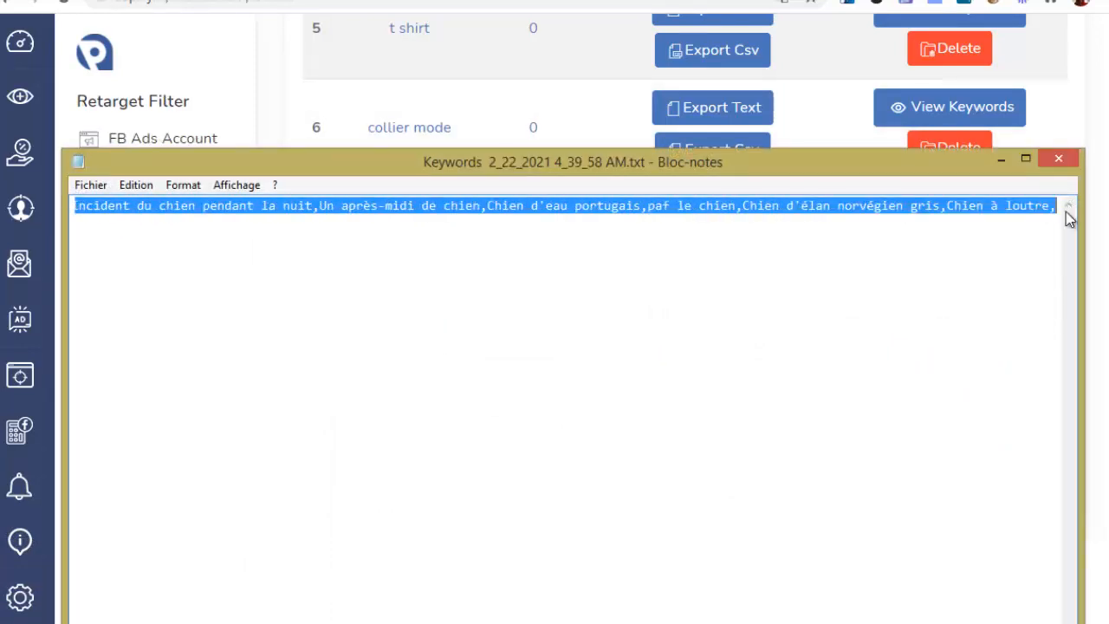
pyautogui.click(1001, 159)
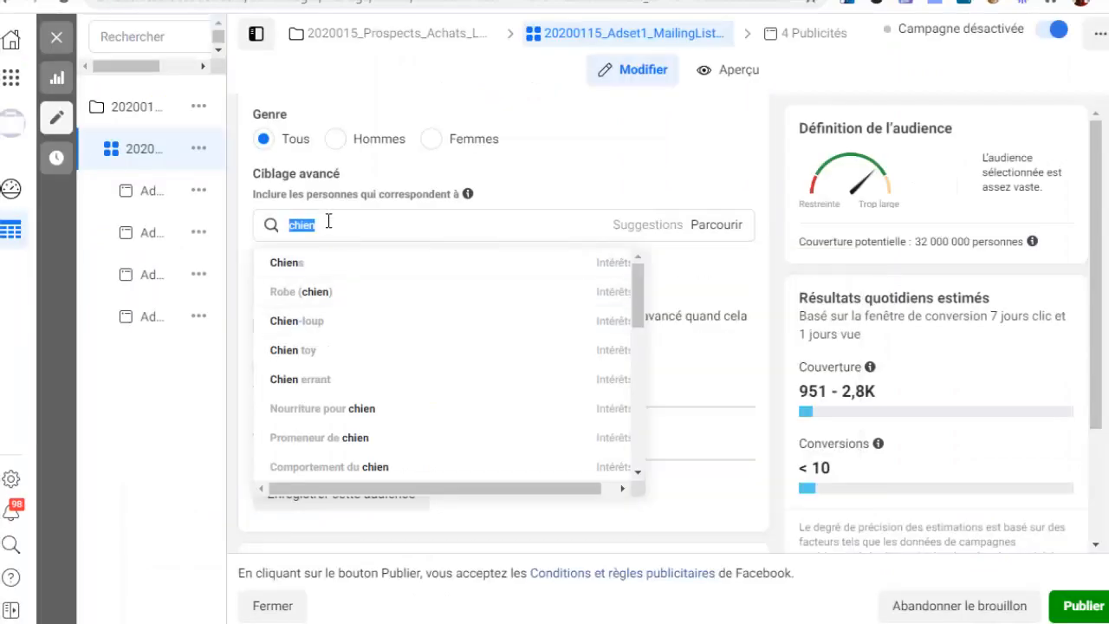
pyautogui.click(342, 223)
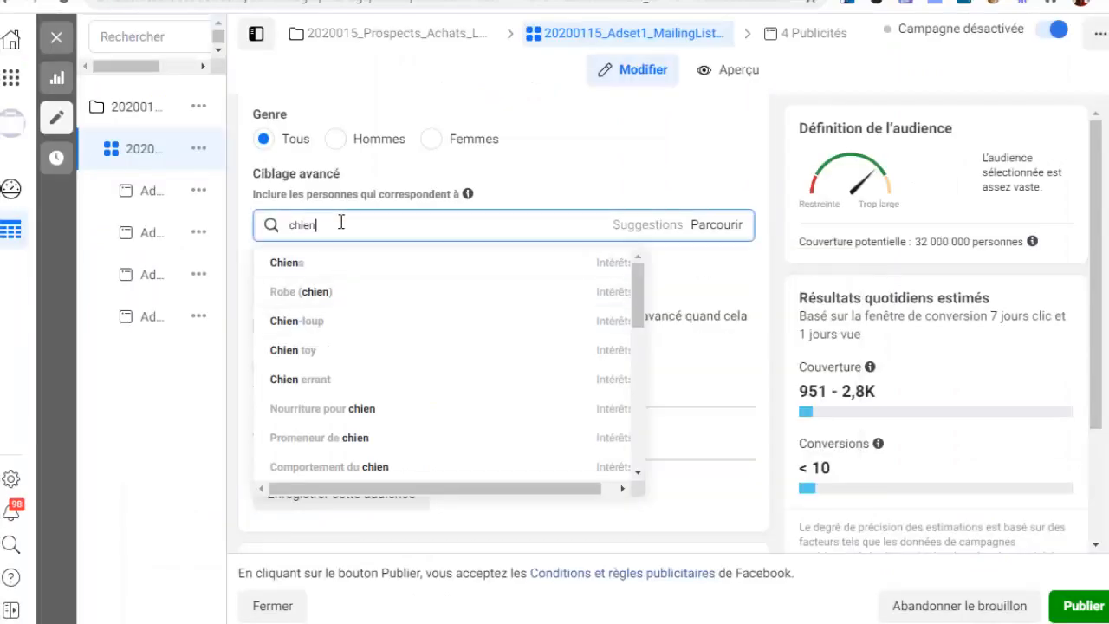
pyautogui.moveTo(342, 222); pyautogui.dragTo(271, 227)
pyautogui.hotkey('ctrl', 'v')
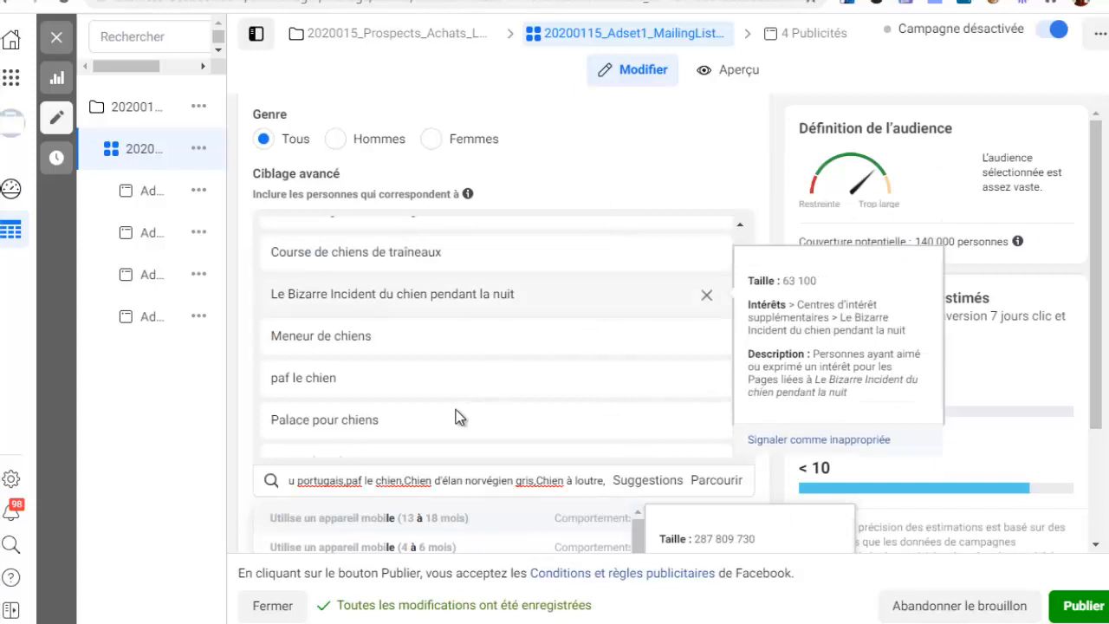
pyautogui.scroll(2, 443, 327)
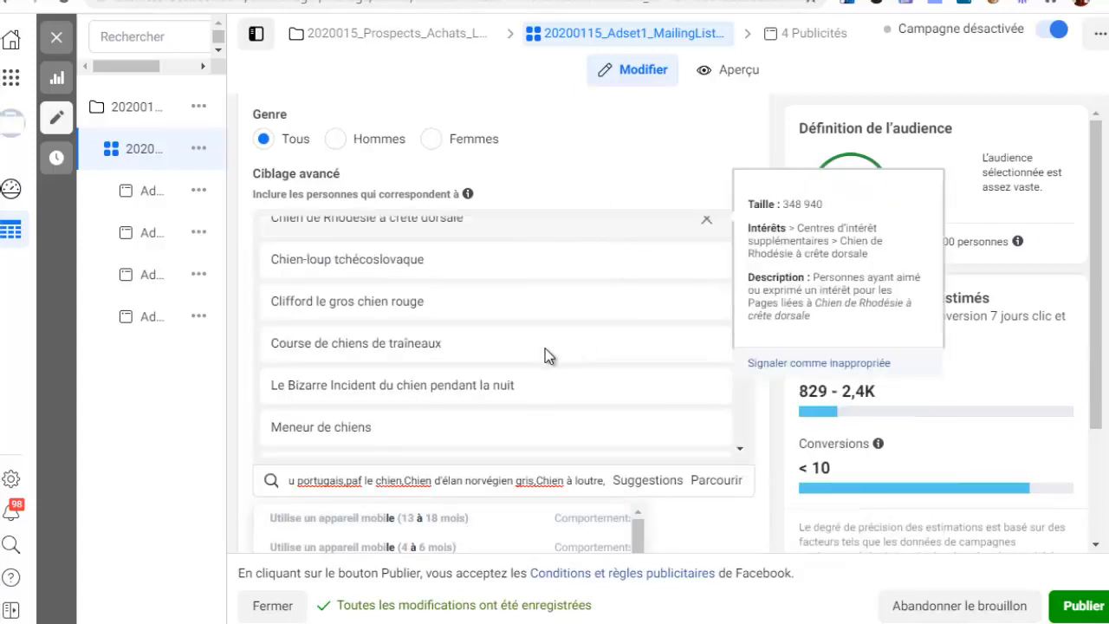
pyautogui.scroll(10, 330, 283)
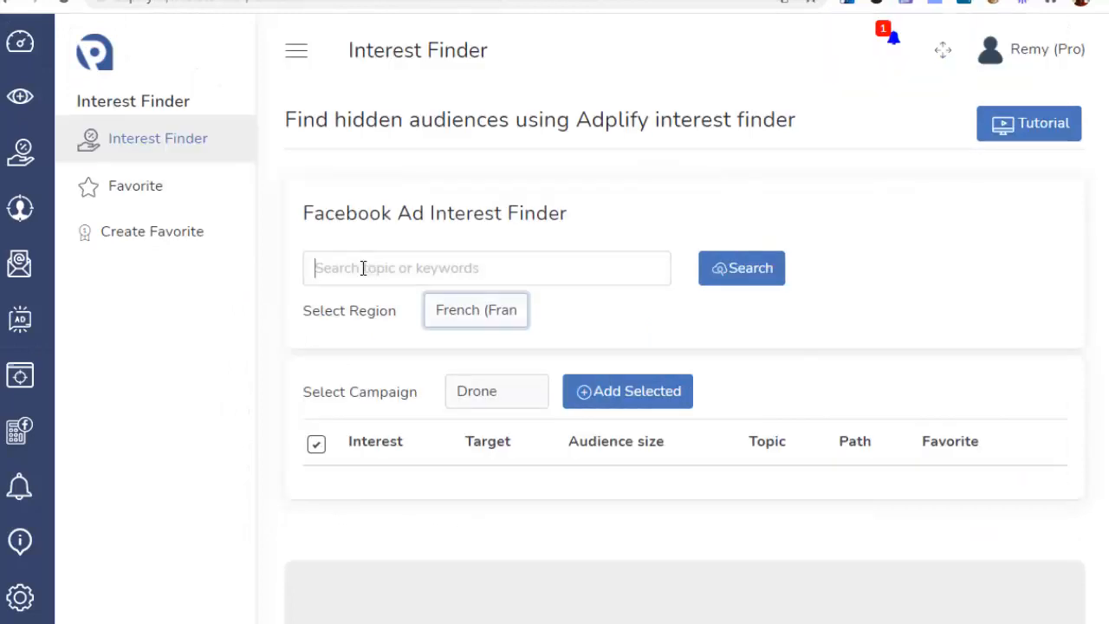
# Step: Search Adplify's Interest Finder for "marketing" in the French (France) region and check the total number of entries
pyautogui.click(364, 268)
pyautogui.write('marketing')
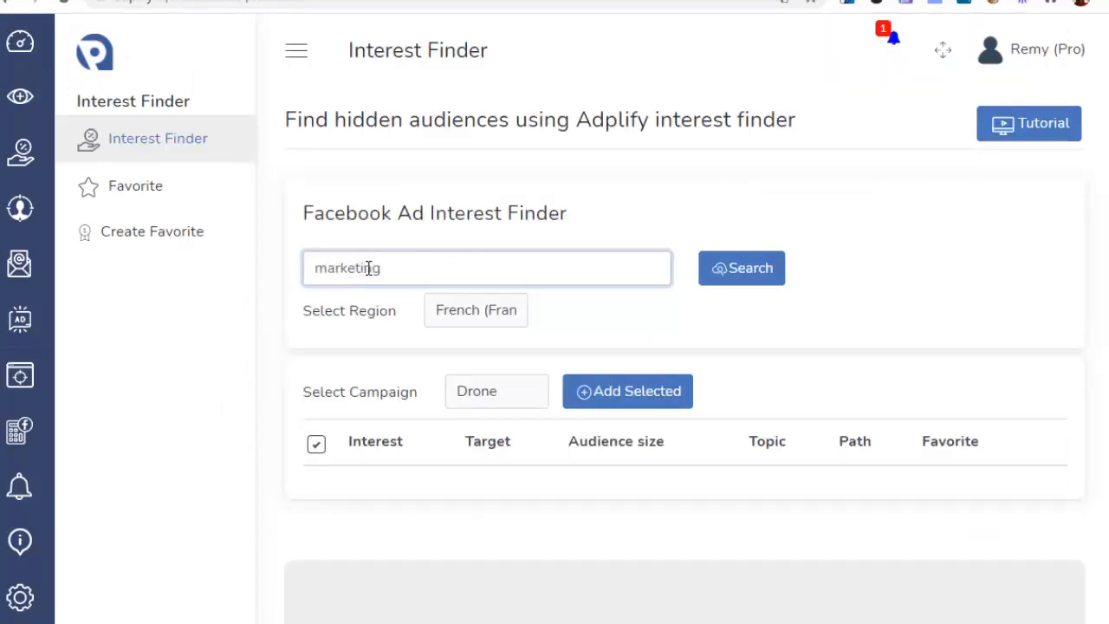
pyautogui.click(759, 270)
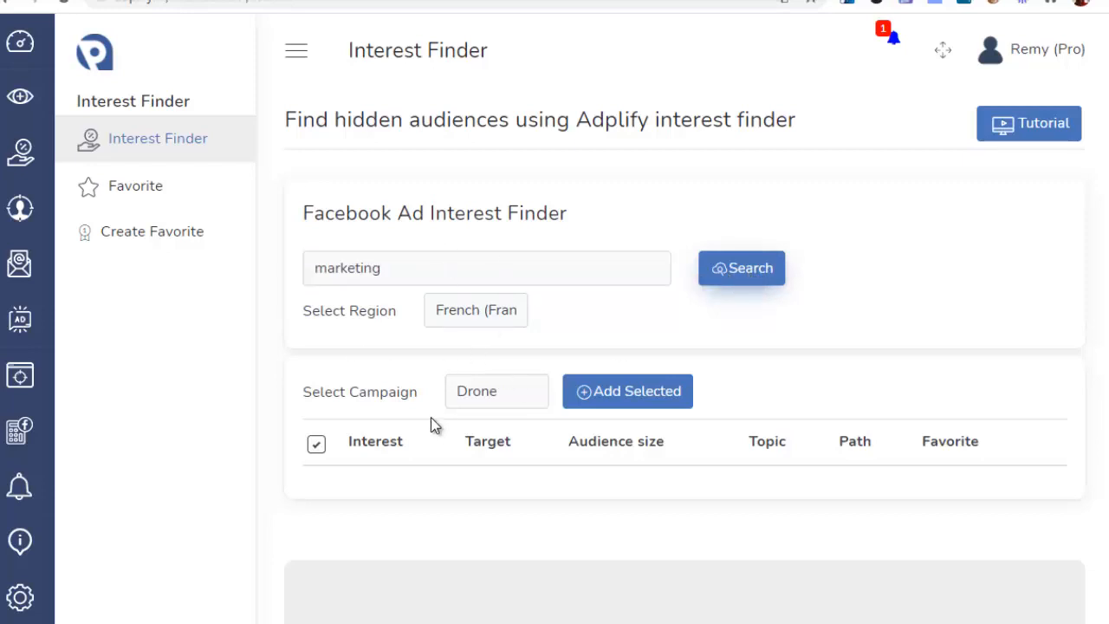
pyautogui.scroll(-15, 617, 333)
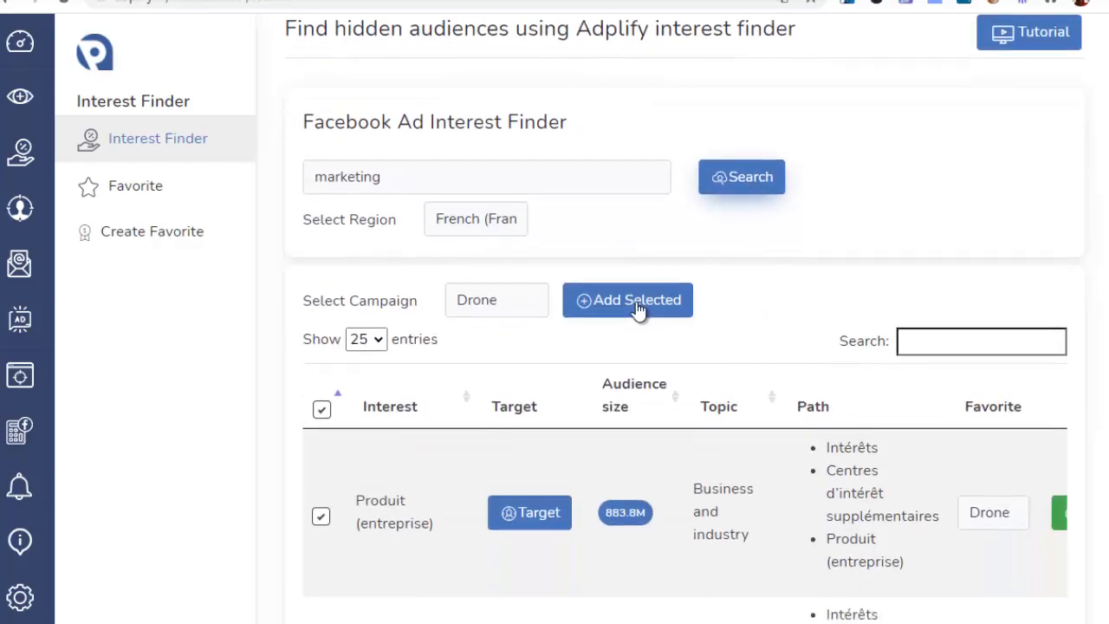
pyautogui.moveTo(438, 587); pyautogui.dragTo(505, 589)
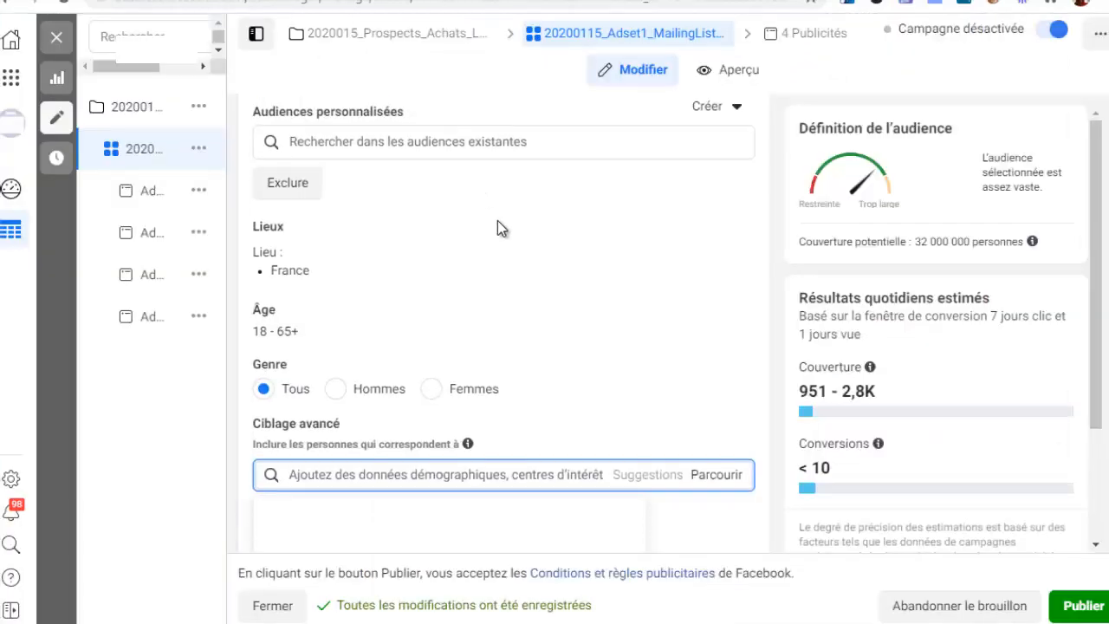
# Step: Search the ad set's detailed targeting in Facebook Ads Manager for "marketing" and examine the full list of suggestions
pyautogui.scroll(-2, 499, 227)
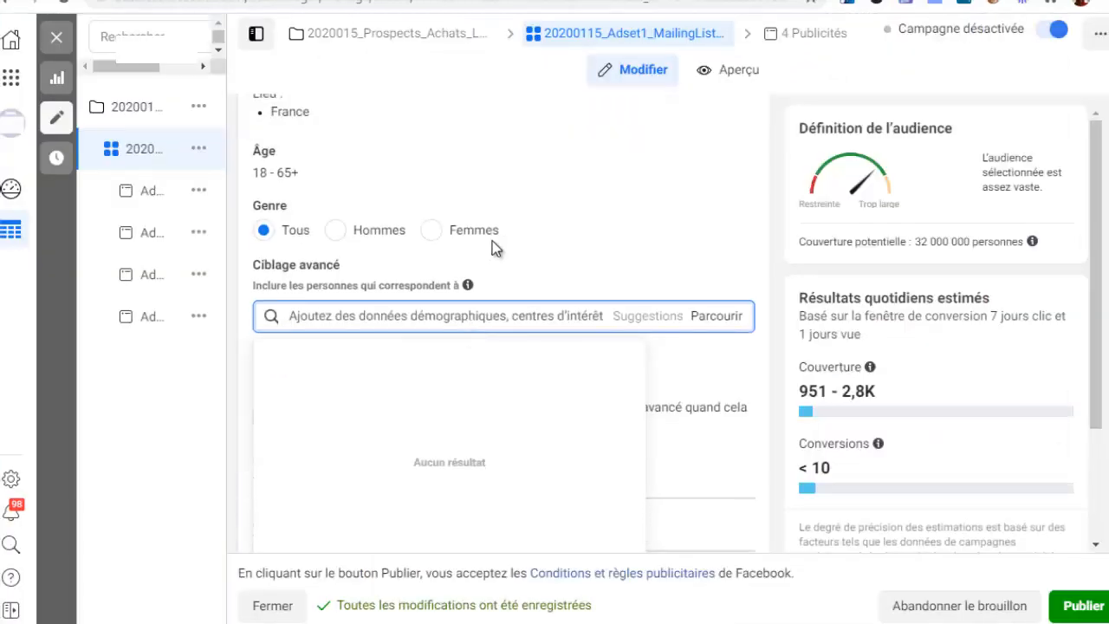
pyautogui.write('marketing')
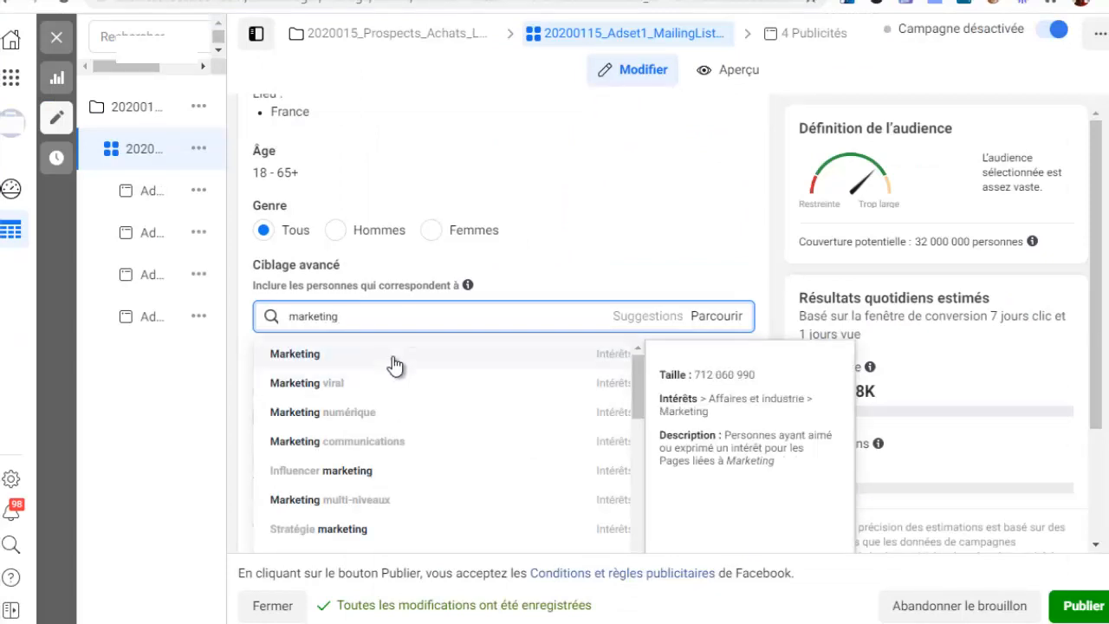
pyautogui.scroll(-3, 364, 408)
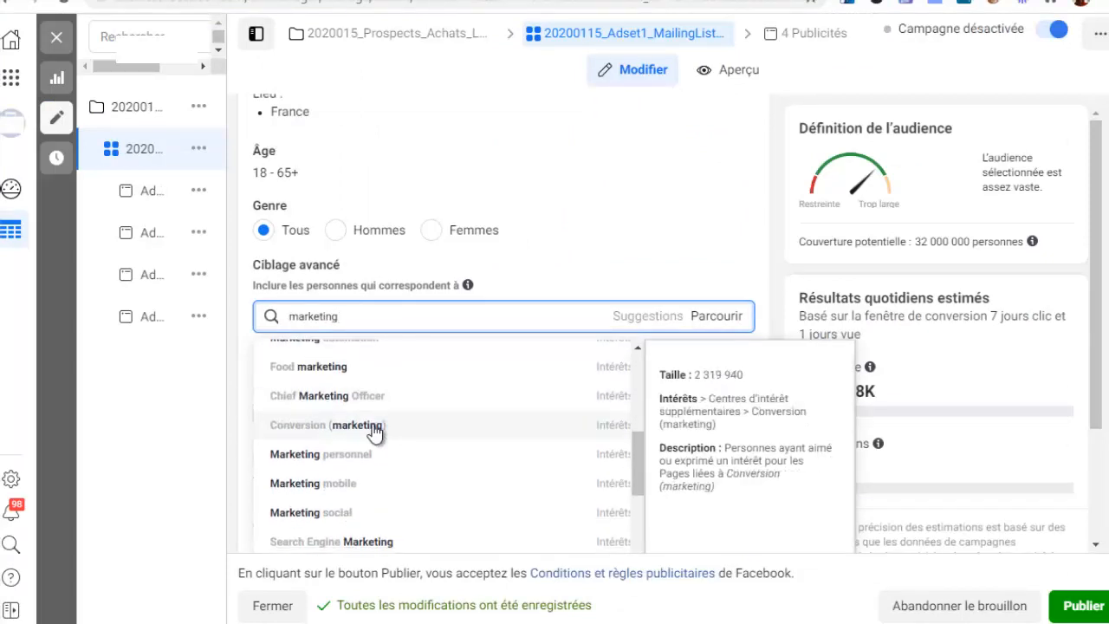
pyautogui.scroll(-5, 374, 432)
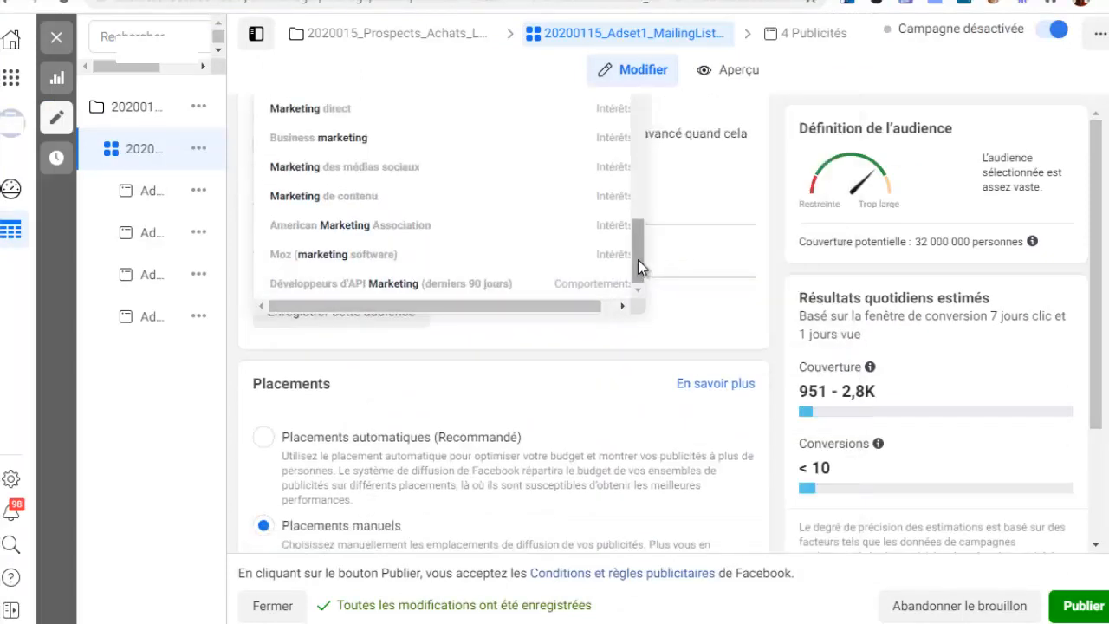
pyautogui.moveTo(638, 264); pyautogui.dragTo(641, 123)
pyautogui.scroll(3, 520, 322)
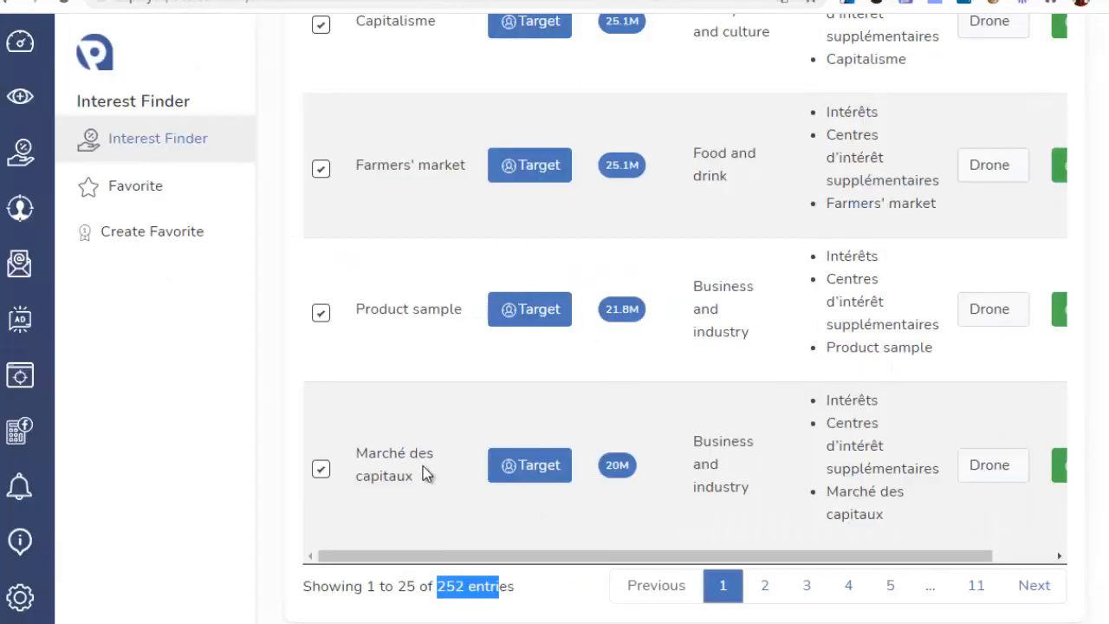
# Step: Review the "marketing" interests in Adplify's Interest Finder and compare them with the Facebook Ads Manager suggestions
pyautogui.scroll(20, 423, 466)
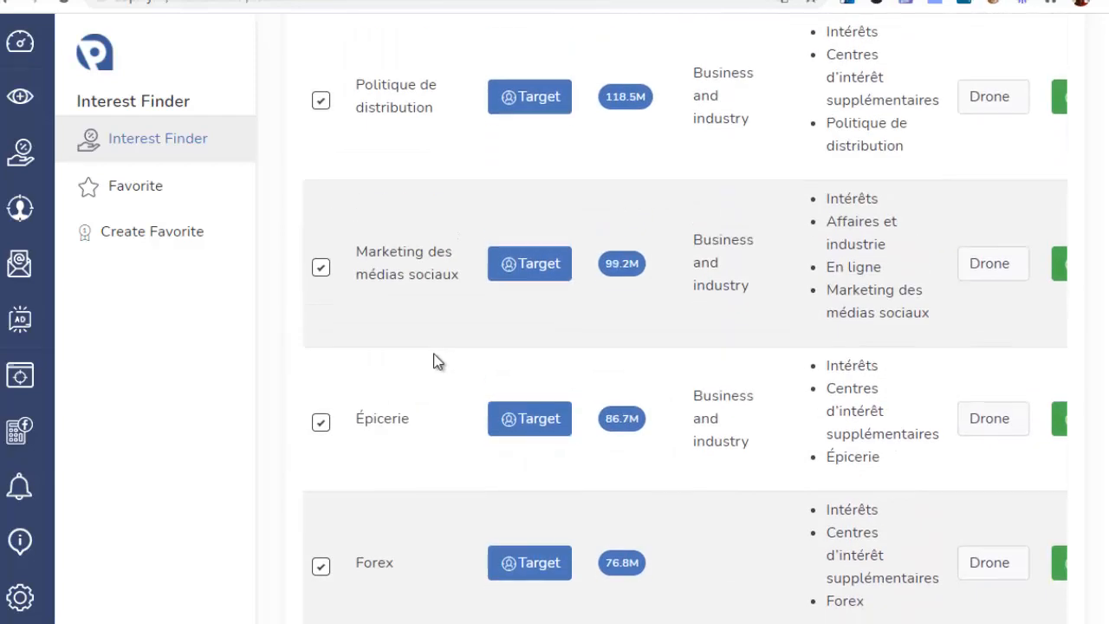
pyautogui.scroll(15, 438, 363)
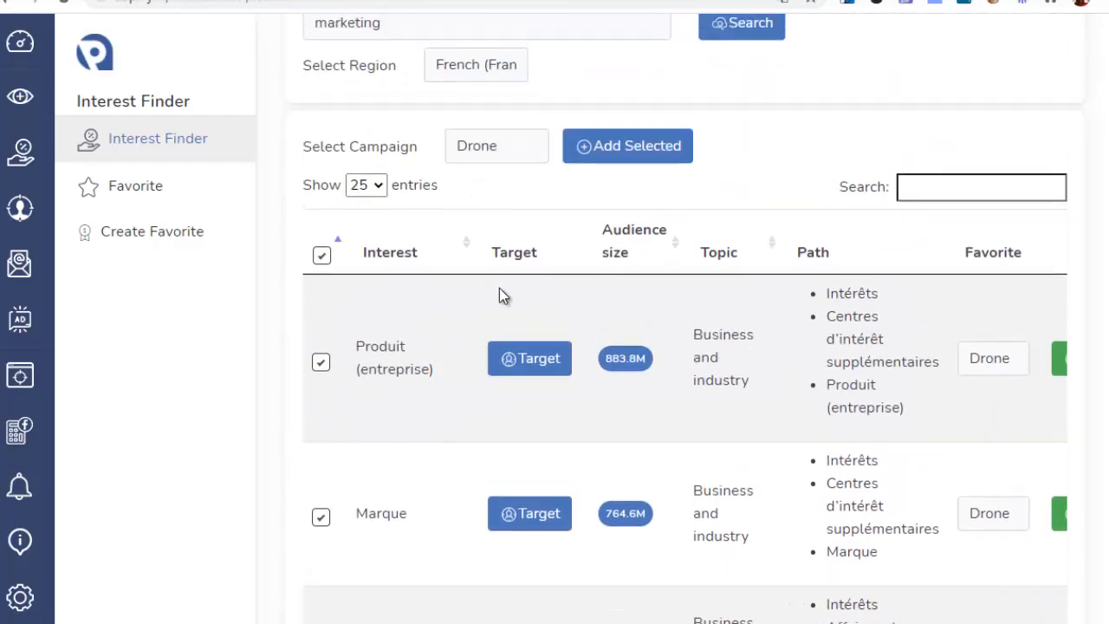
pyautogui.scroll(3, 499, 287)
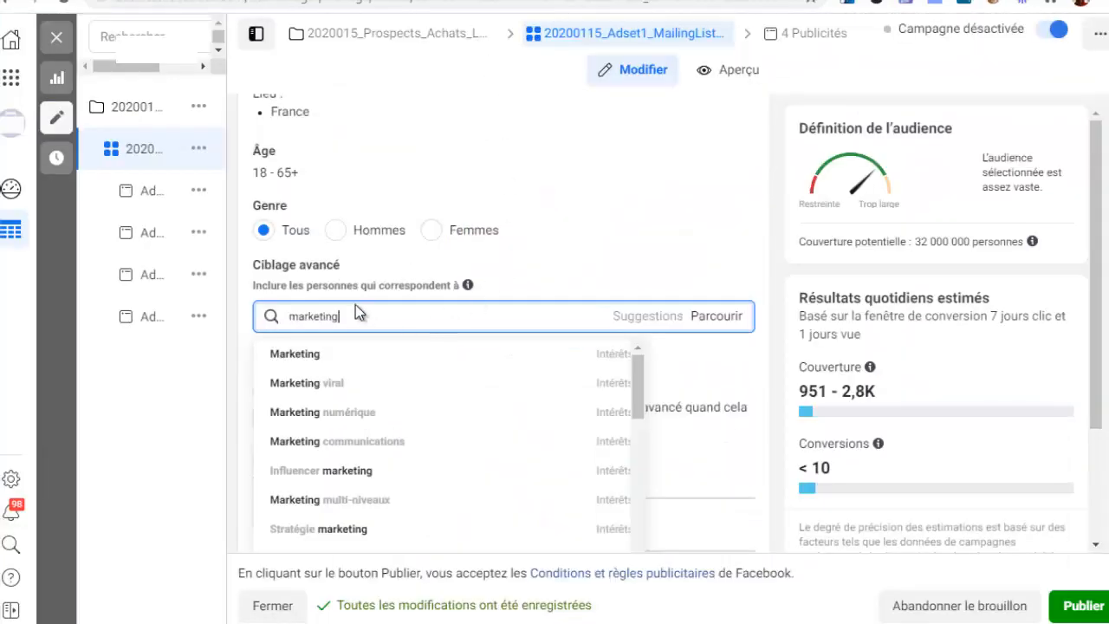
pyautogui.click(355, 305)
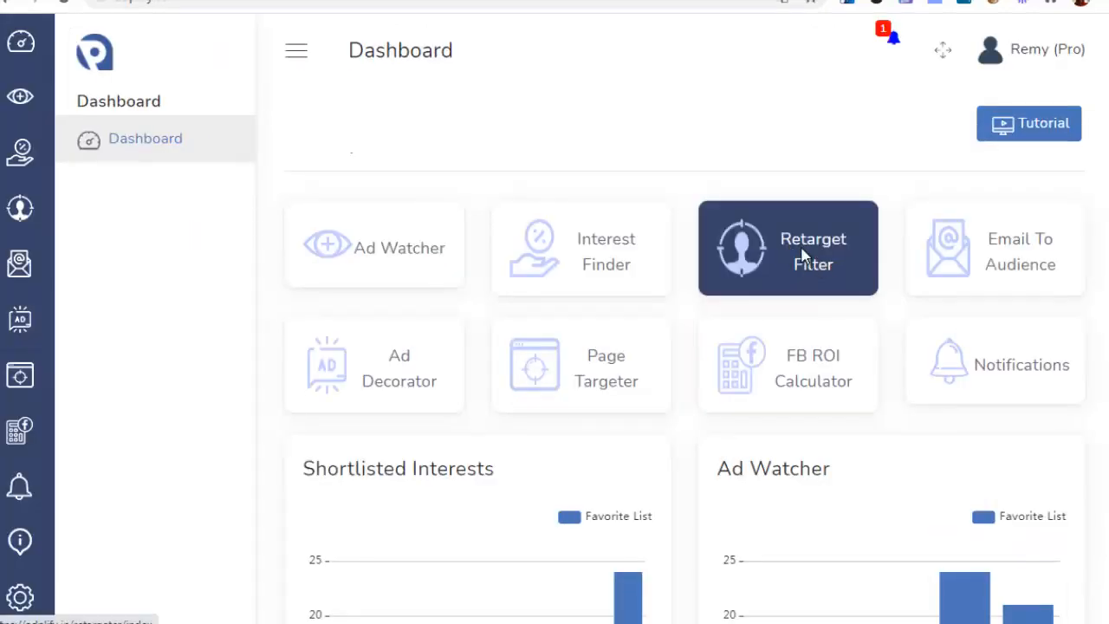
# Step: Start a new custom audience in Retarget Filter and name it "Logiciel Video Titan"
pyautogui.click(802, 250)
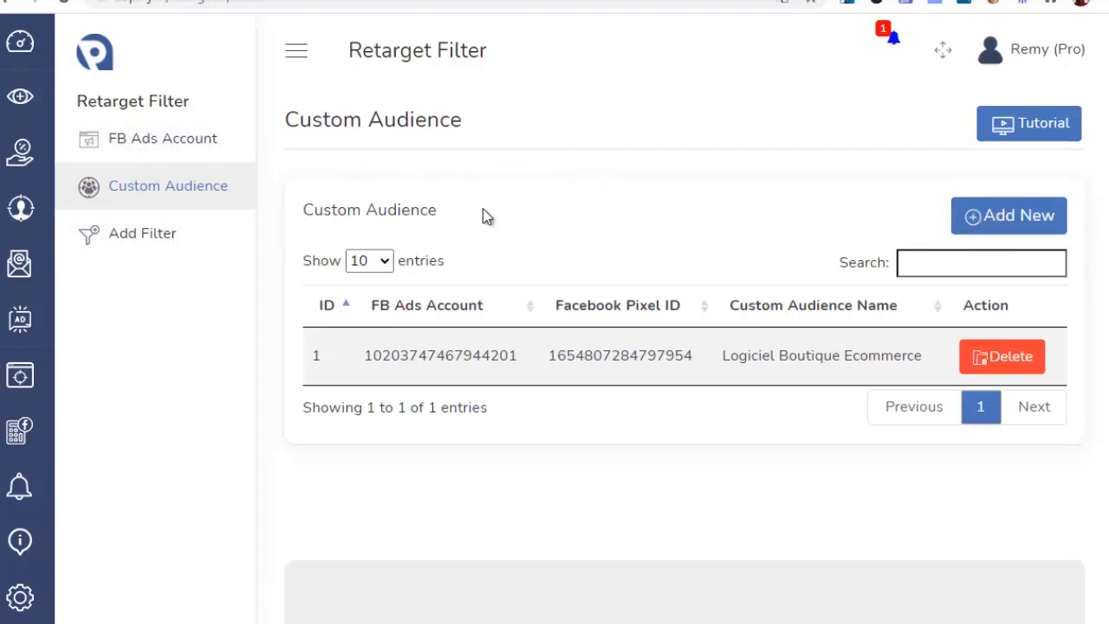
pyautogui.click(993, 217)
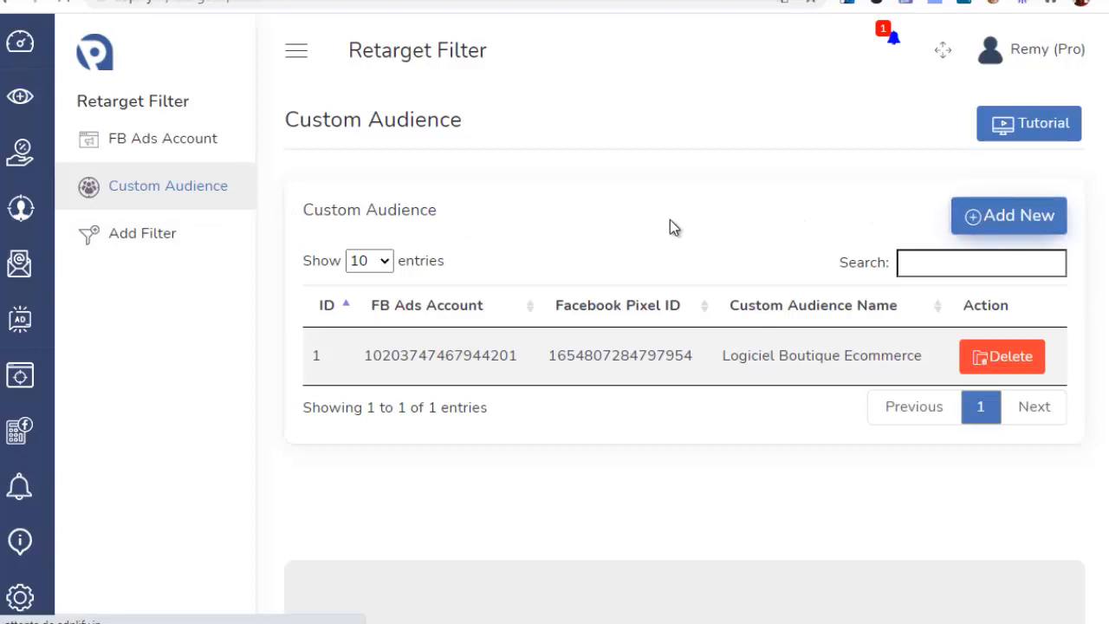
pyautogui.scroll(-3, 596, 234)
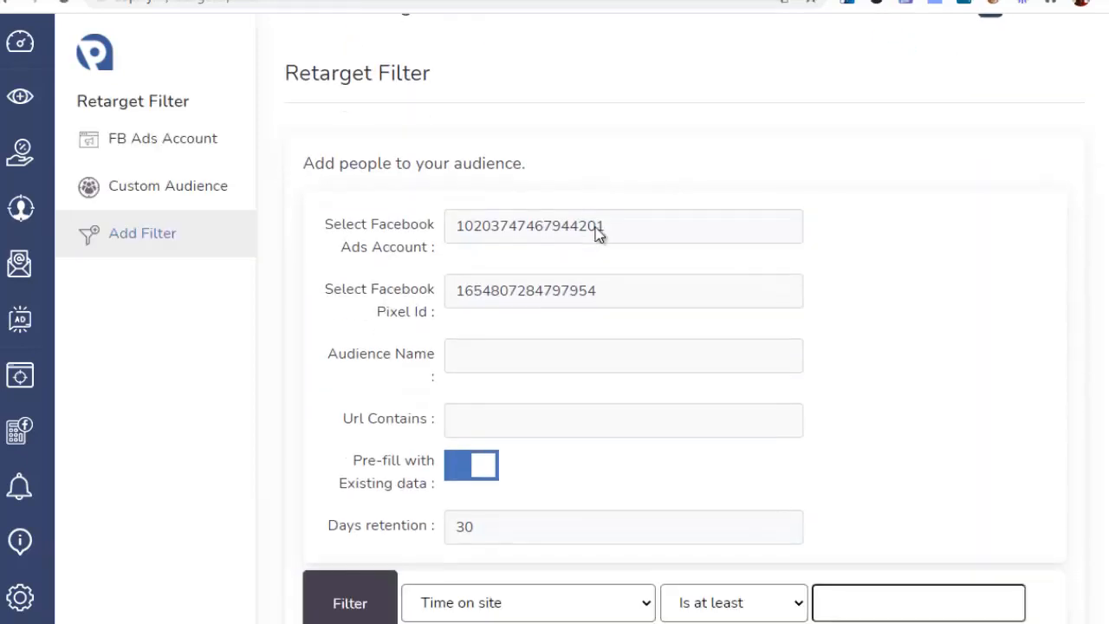
pyautogui.click(501, 221)
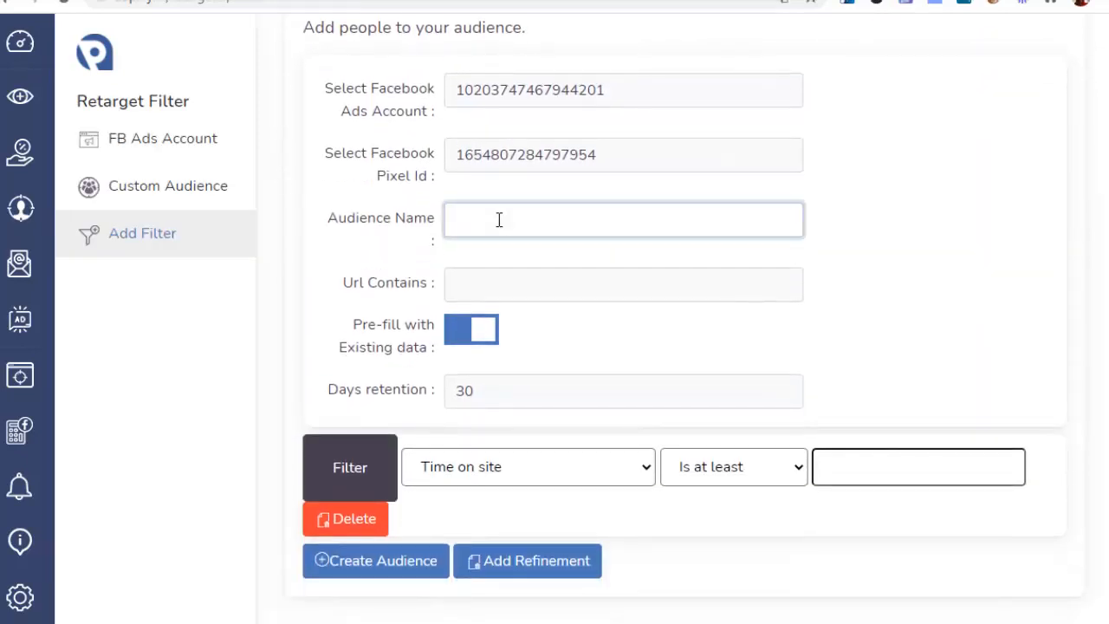
pyautogui.write('Logiciel Video Titan')
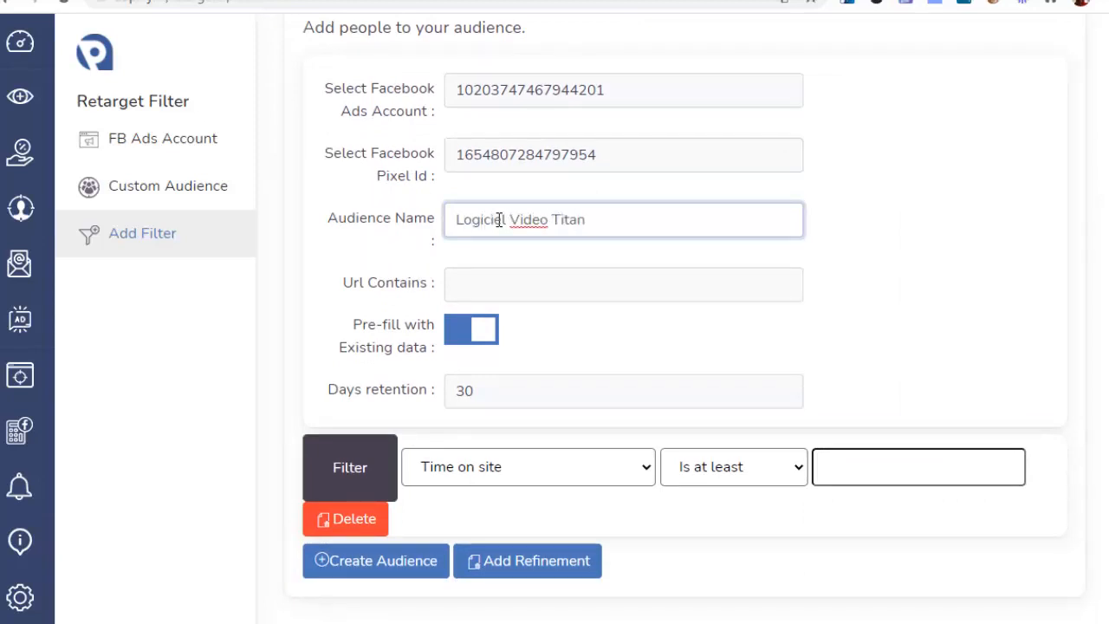
# Step: Consult the Video Titan sales page and set the audience's URL condition to contain "video-titan"
pyautogui.click(486, 285)
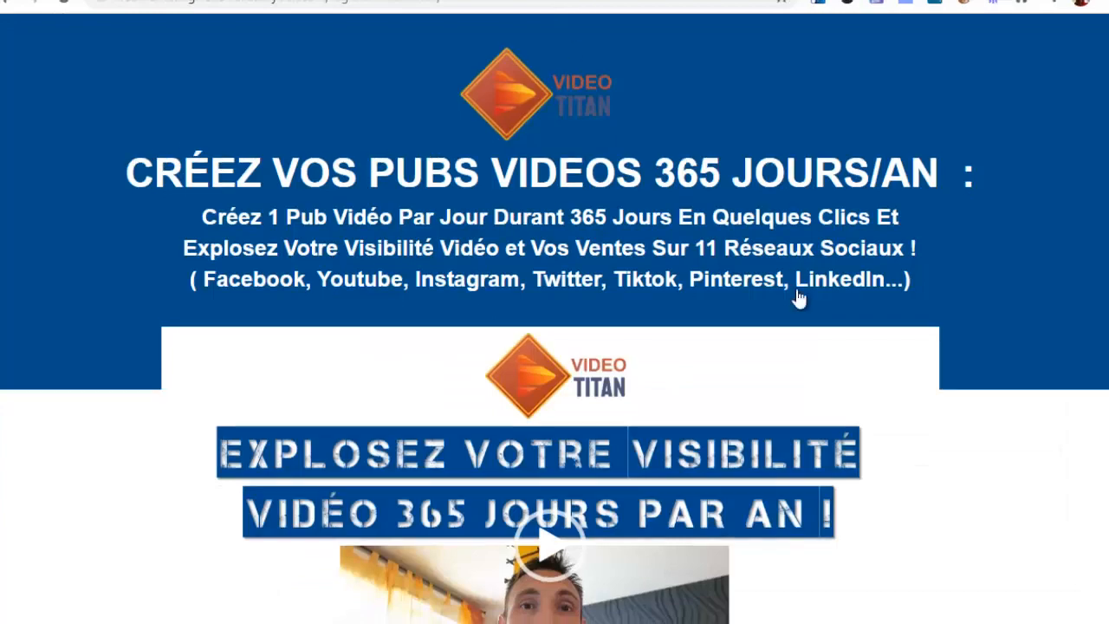
pyautogui.scroll(-6, 798, 297)
pyautogui.scroll(6, 691, 245)
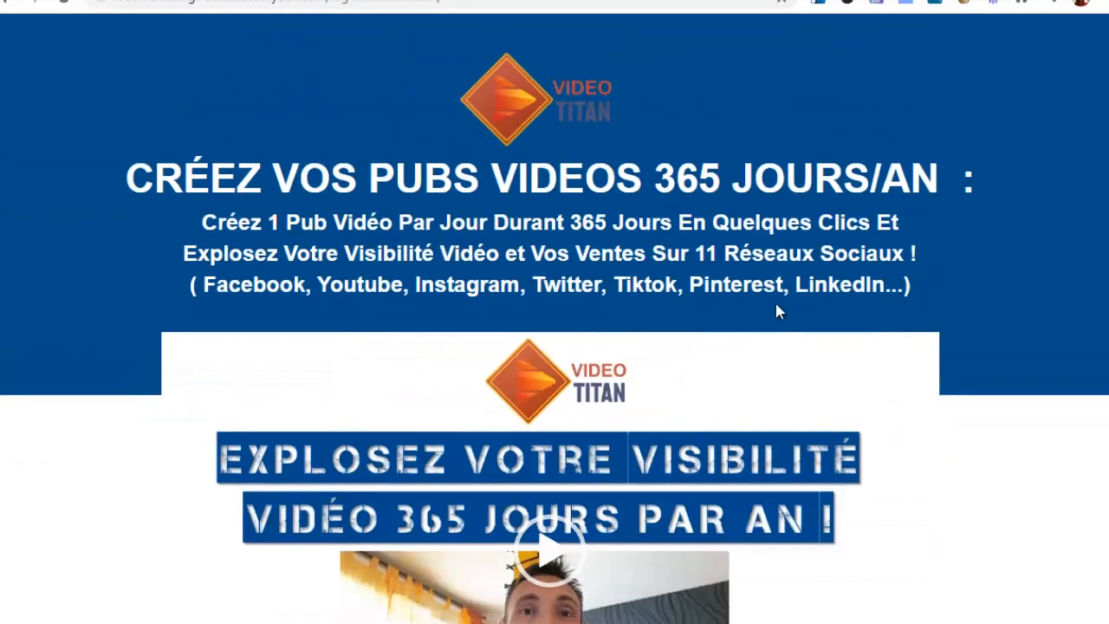
pyautogui.scroll(-2, 775, 310)
pyautogui.scroll(2, 775, 303)
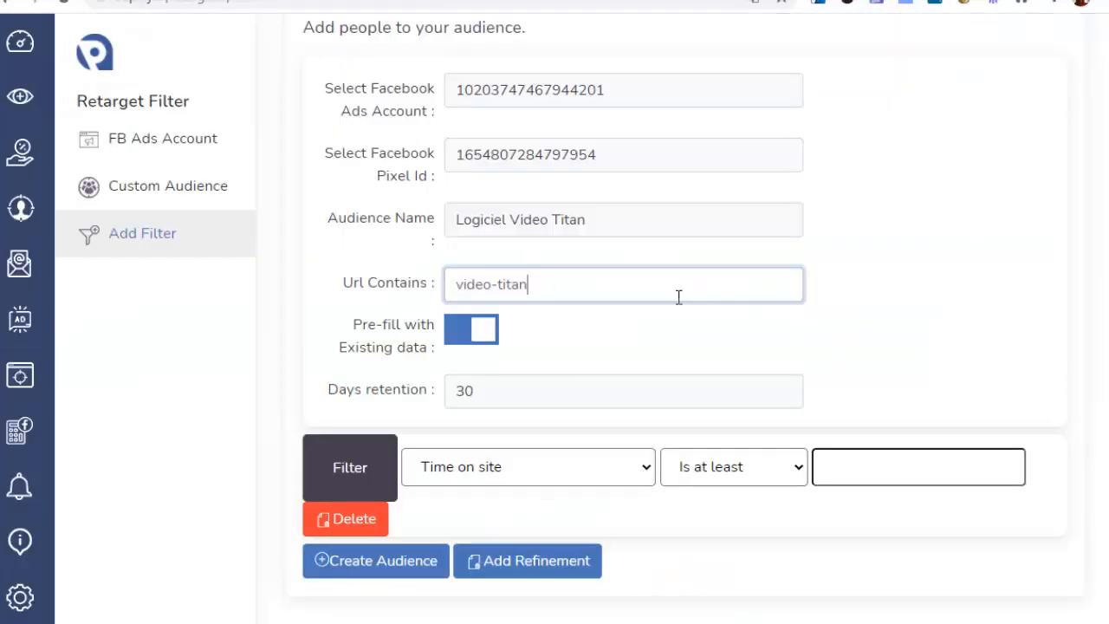
pyautogui.scroll(-1, 677, 297)
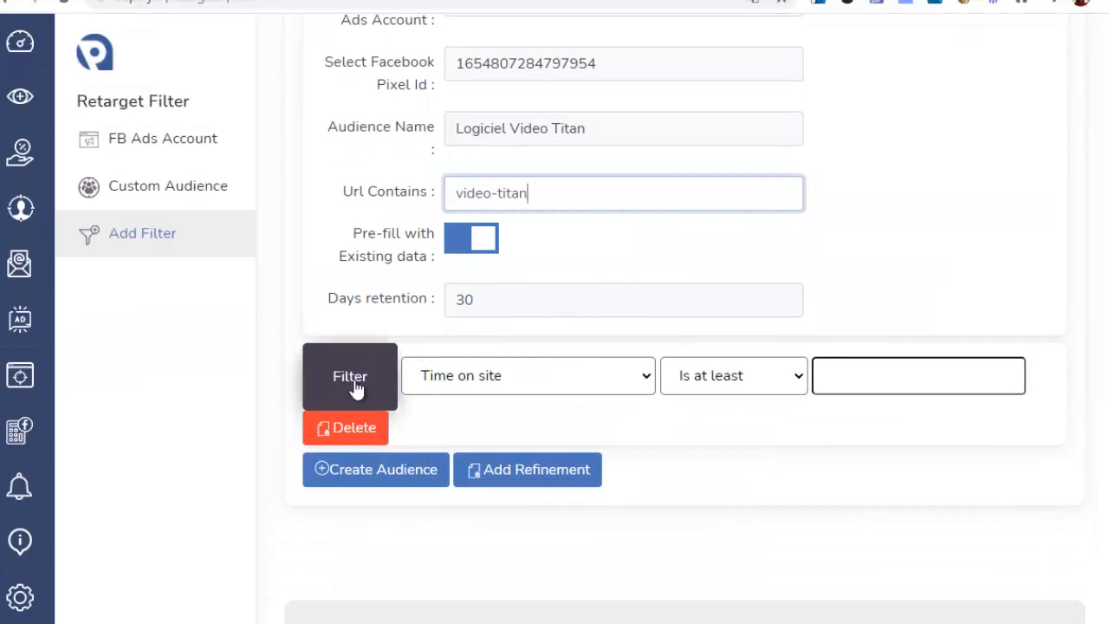
# Step: Examine the available filter criteria for the audience and compare them with the length of the Video Titan sales page
pyautogui.click(545, 379)
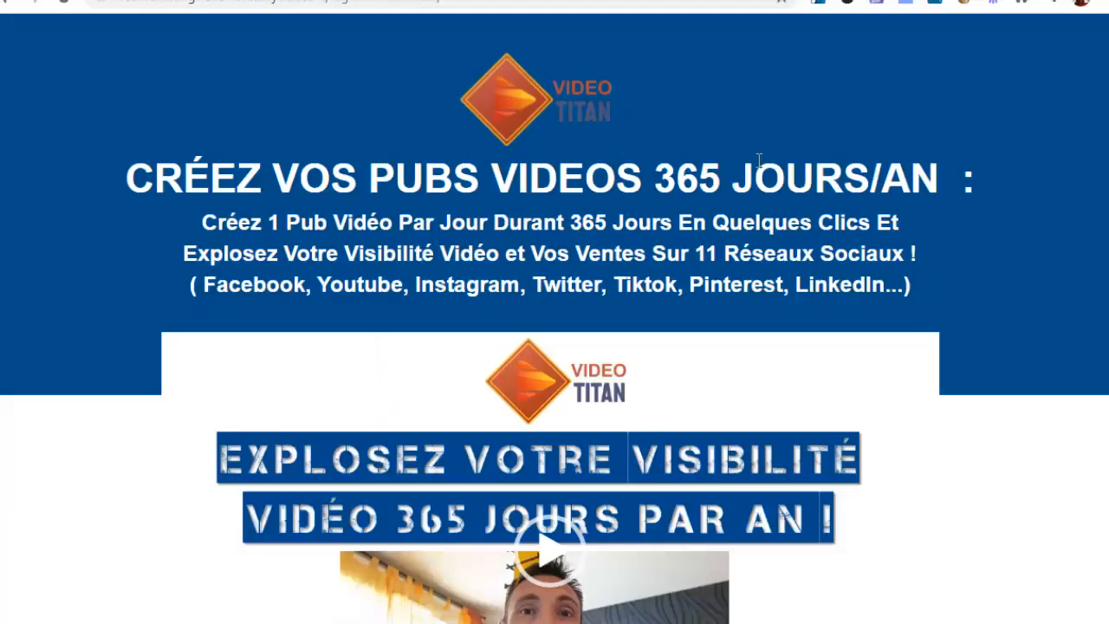
pyautogui.scroll(-15, 759, 161)
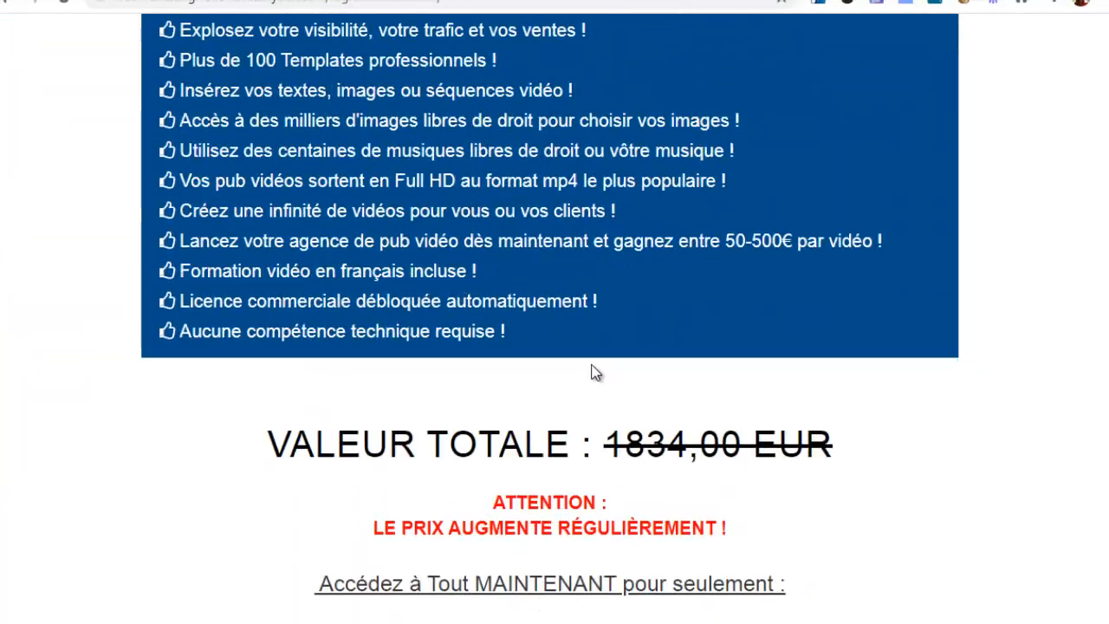
pyautogui.scroll(15, 595, 373)
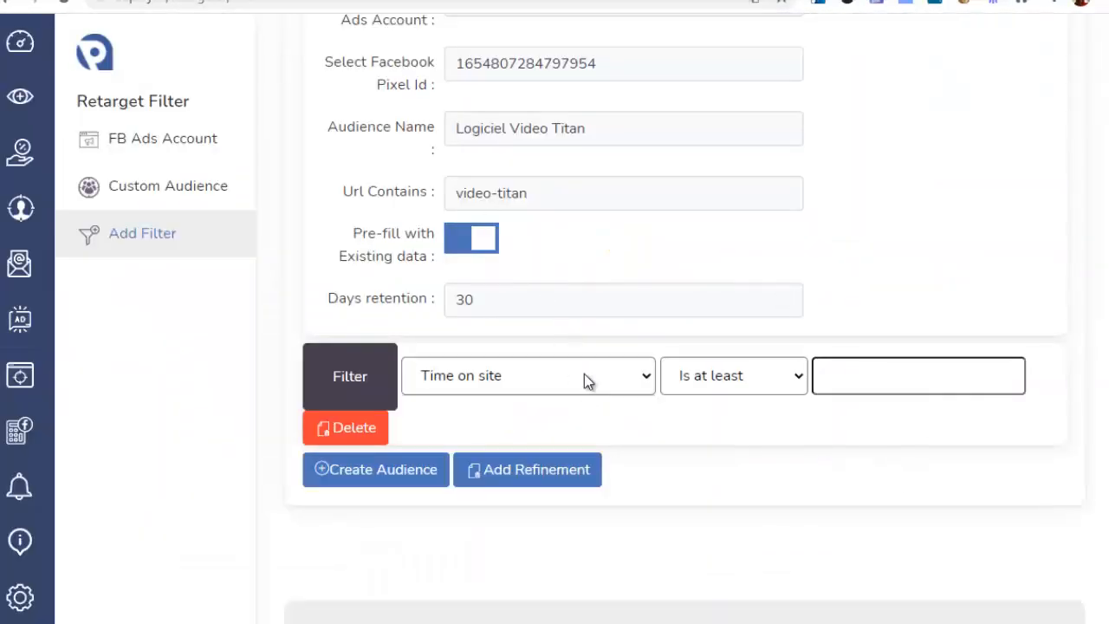
pyautogui.click(584, 379)
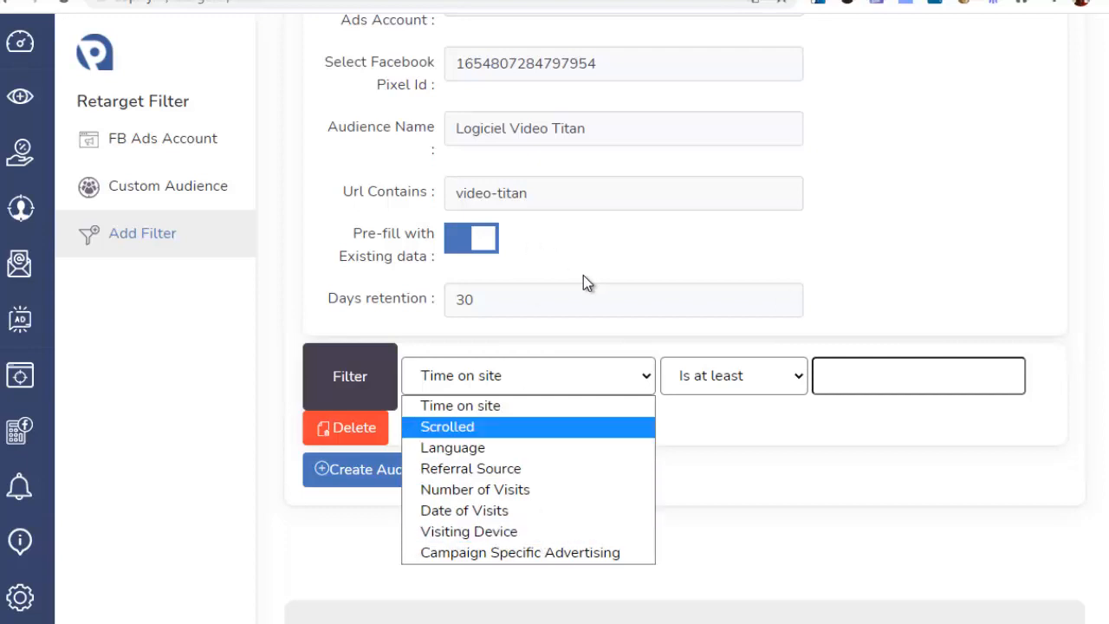
pyautogui.click(739, 337)
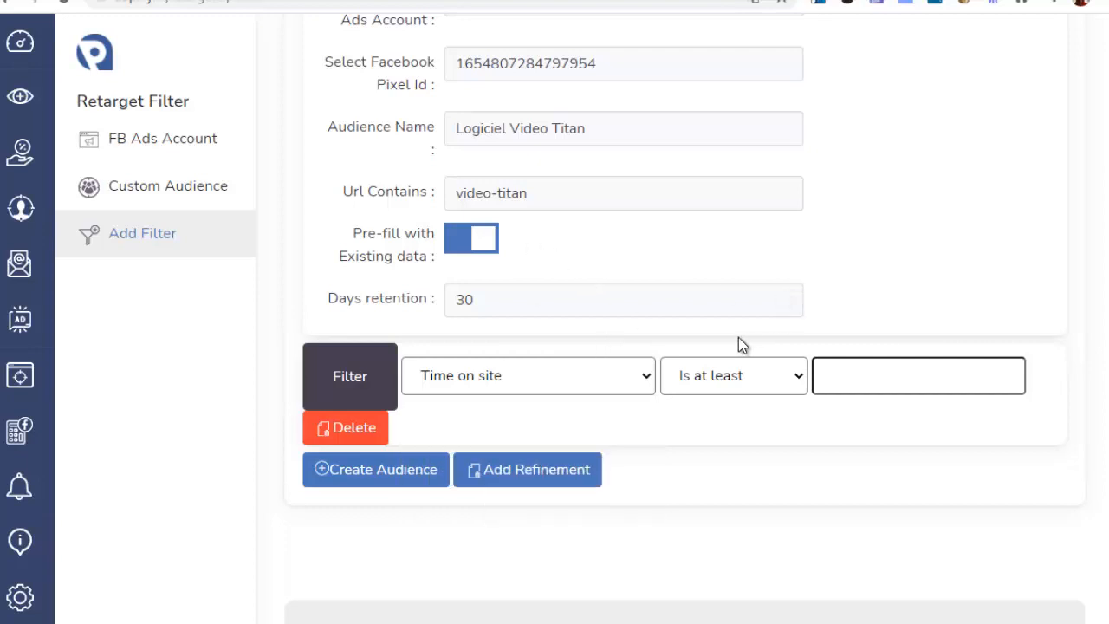
# Step: Set the audience's days retention to 180
pyautogui.click(529, 299)
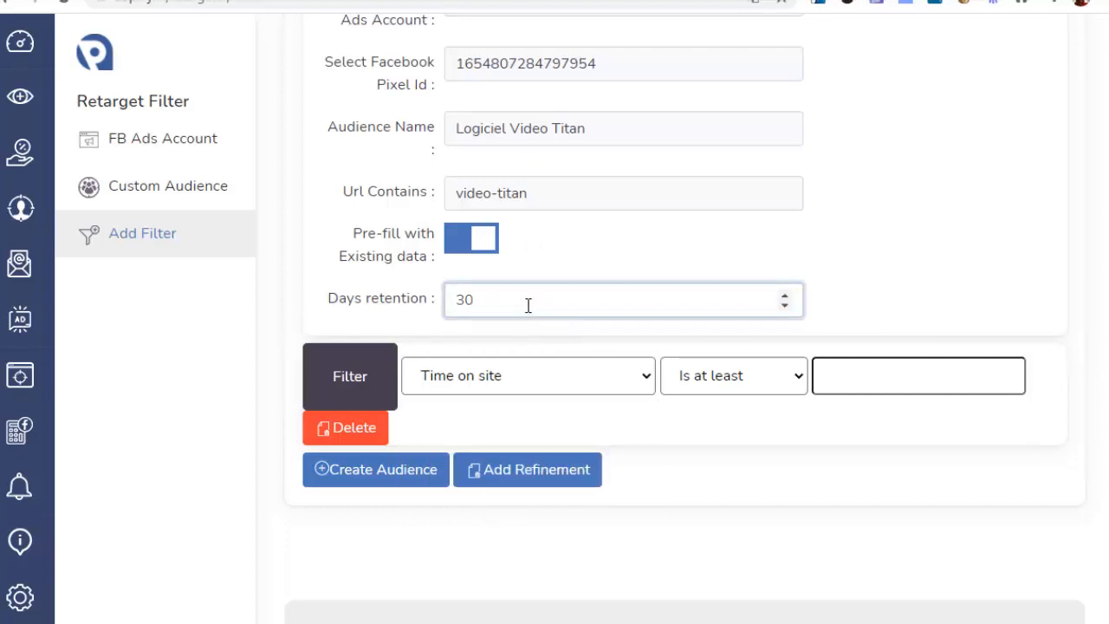
pyautogui.moveTo(529, 305); pyautogui.dragTo(404, 306)
pyautogui.write('180')
pyautogui.click(654, 275)
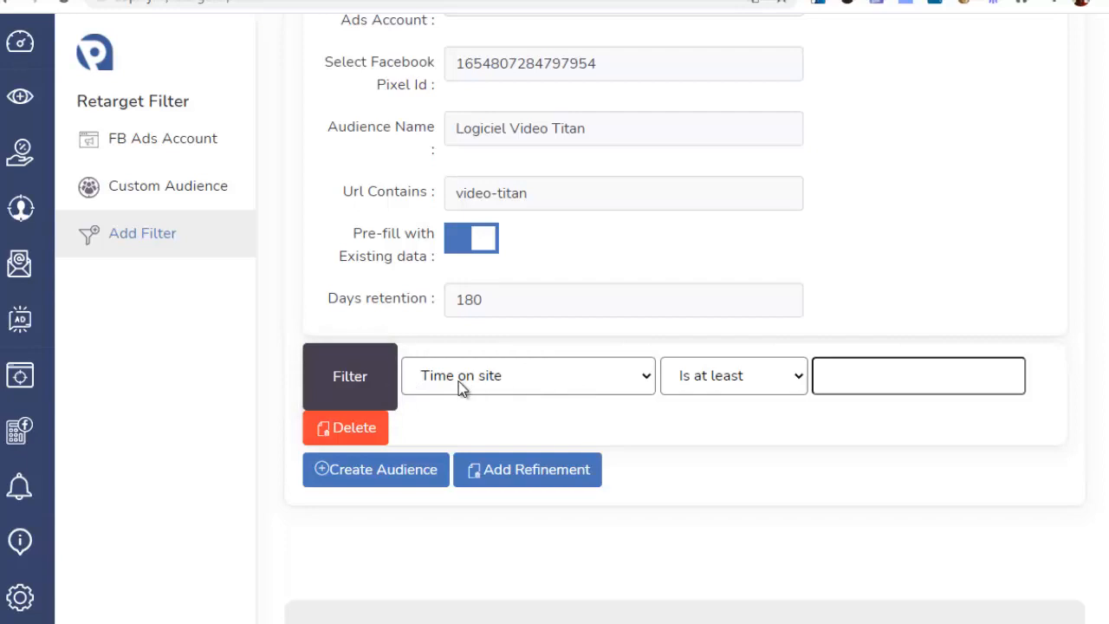
# Step: Set the time on site filter to at least 4 and add a refinement for scrolled at least 40
pyautogui.click(769, 384)
pyautogui.click(878, 373)
pyautogui.click(520, 477)
pyautogui.click(510, 488)
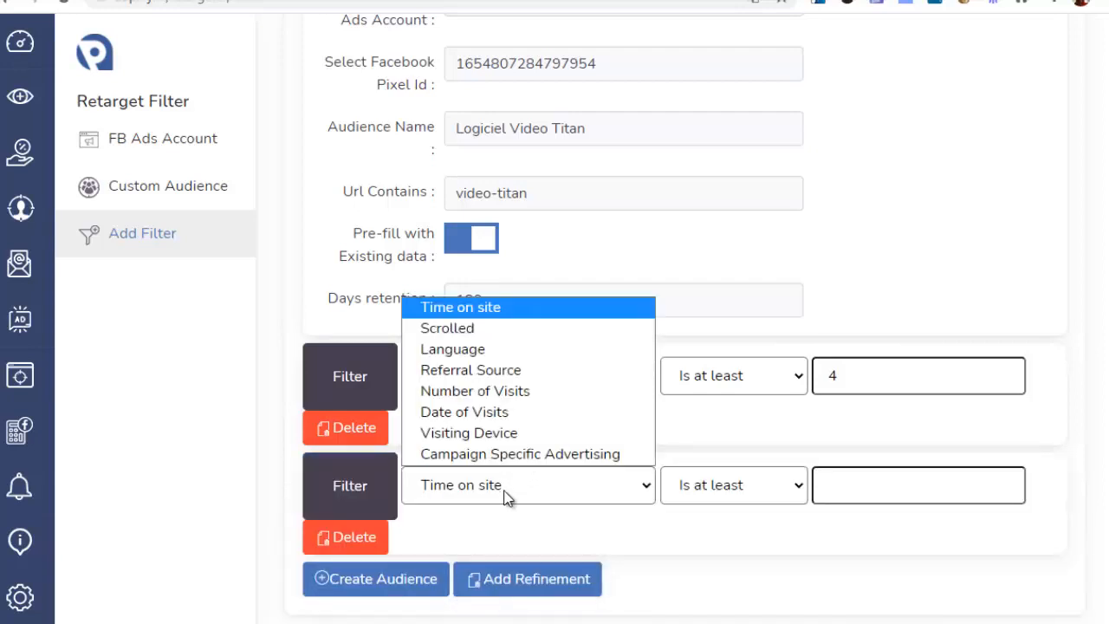
pyautogui.click(460, 330)
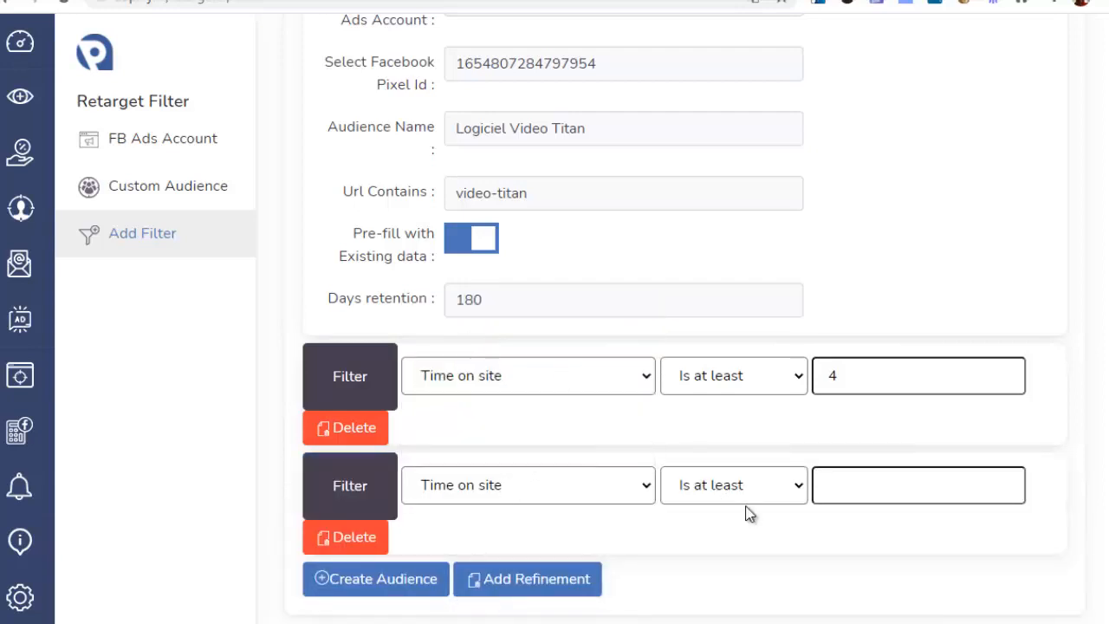
pyautogui.click(859, 484)
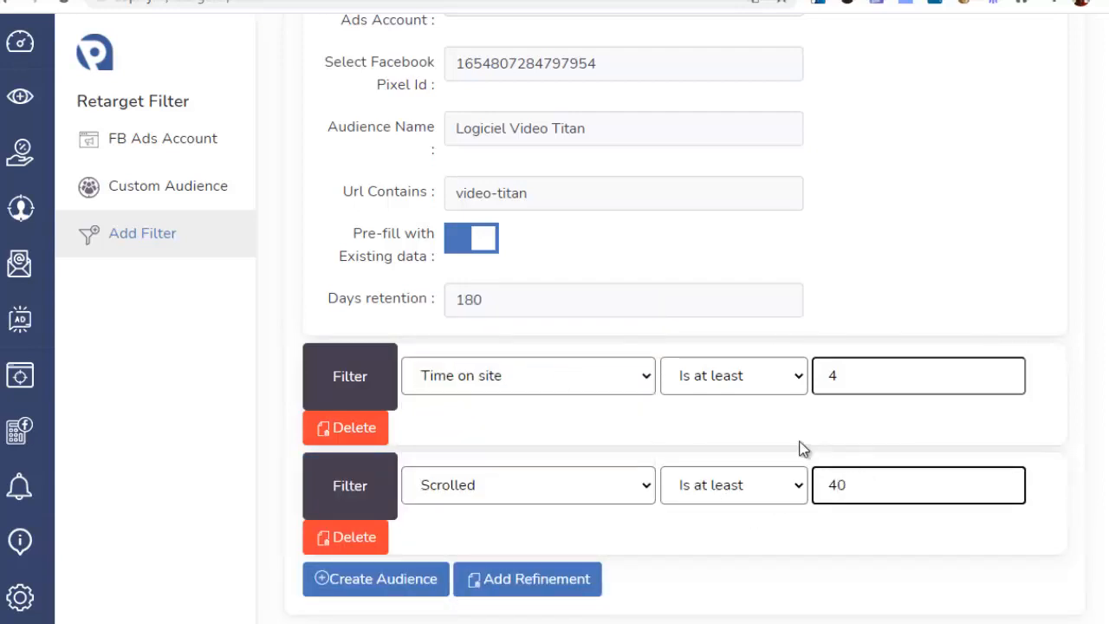
# Step: Create the Logiciel Video Titan audience and review its filter settings
pyautogui.click(392, 587)
pyautogui.scroll(2, 668, 223)
pyautogui.scroll(-3, 642, 259)
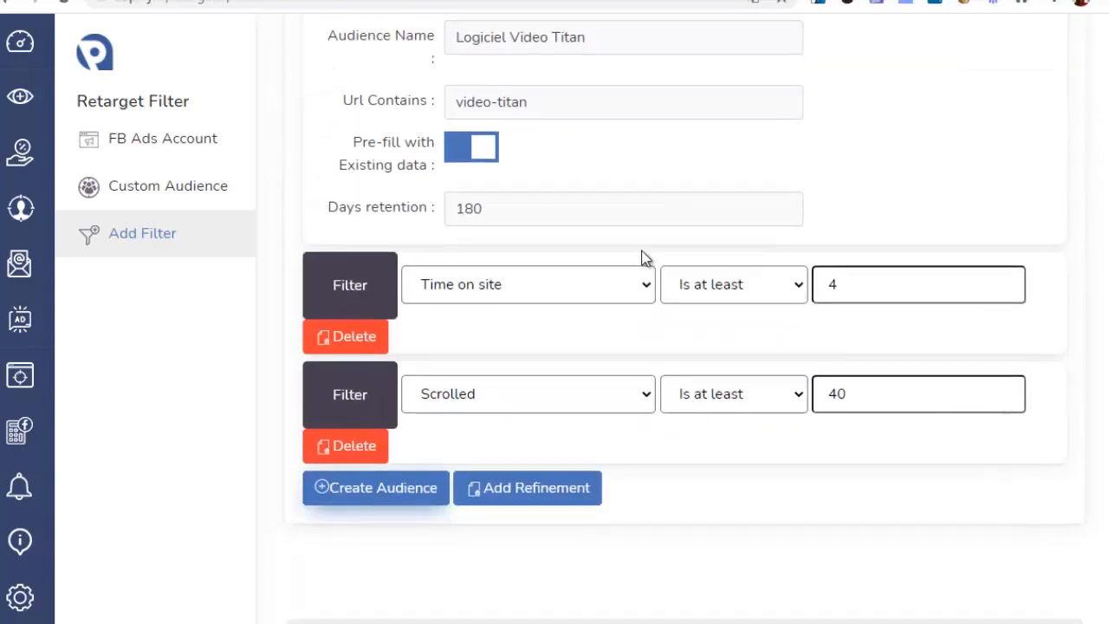
pyautogui.scroll(1, 647, 299)
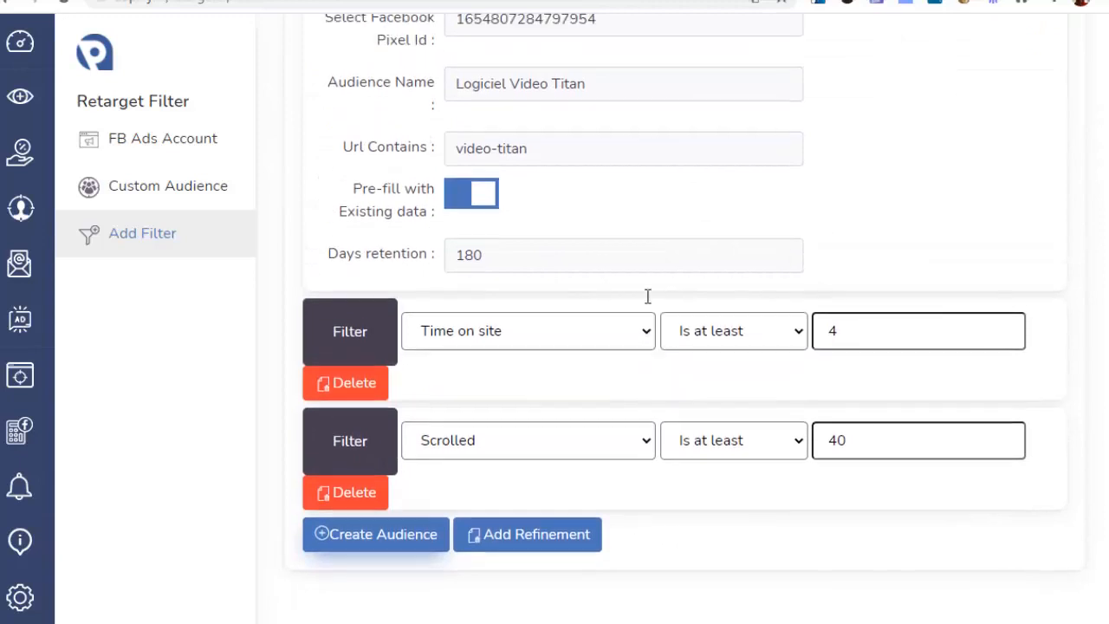
pyautogui.scroll(1, 648, 297)
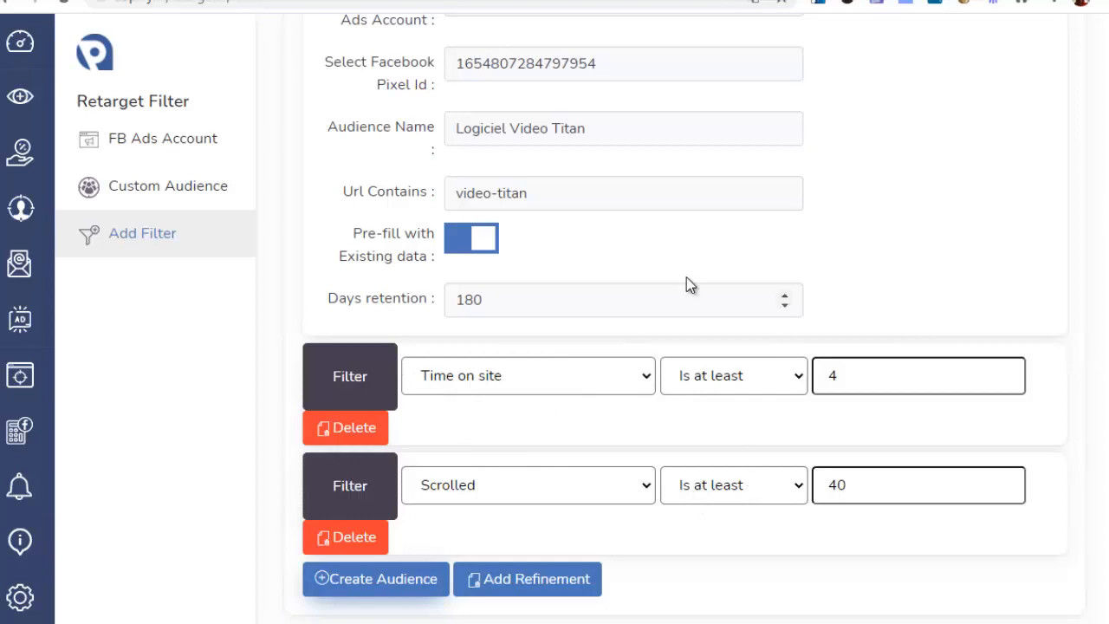
# Step: Switch to Facebook's Audience page, reload it and check the list for the Logiciel Video Titan audience
pyautogui.click(372, 1)
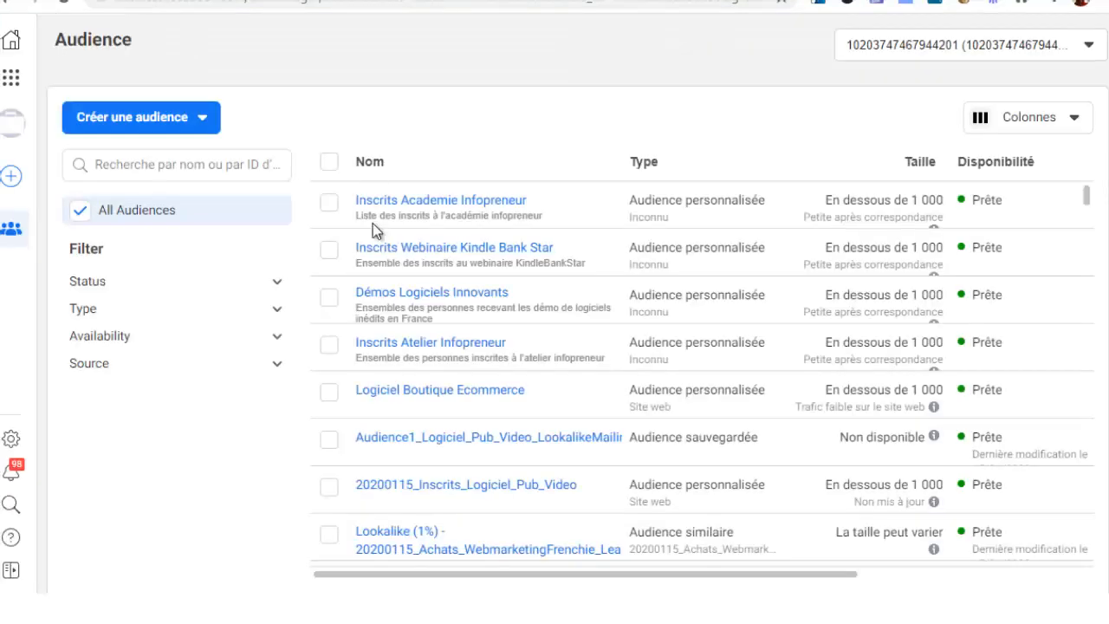
pyautogui.click(315, 5)
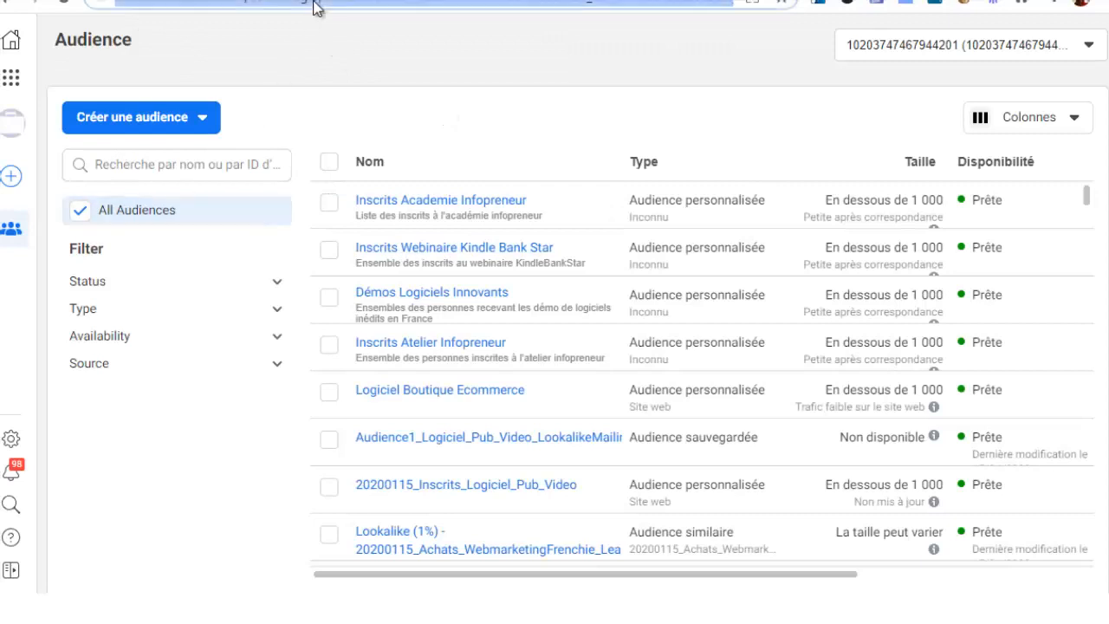
pyautogui.press('Return')
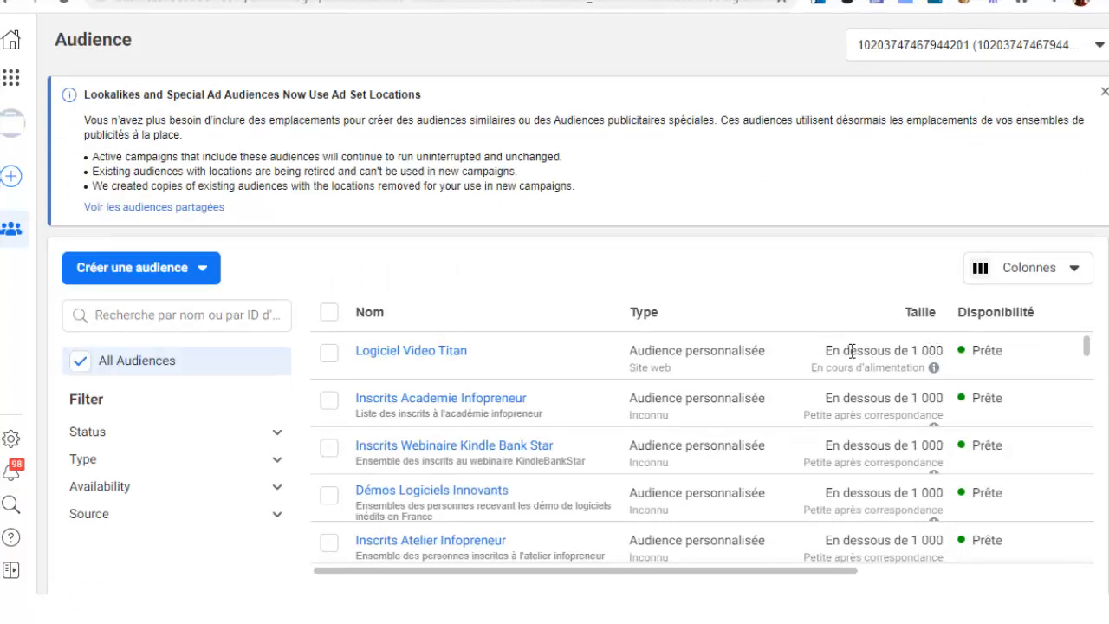
pyautogui.moveTo(352, 359)
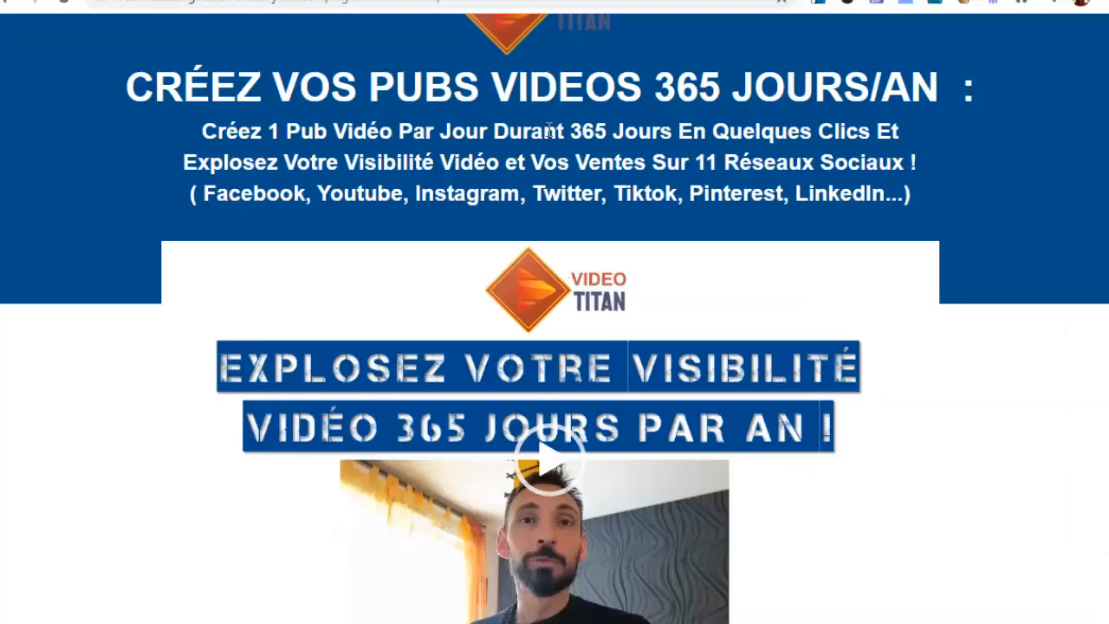
# Step: Review the Video Titan sales page alongside the time on site and scroll filters in Adplify
pyautogui.scroll(-3, 626, 292)
pyautogui.scroll(4, 364, 200)
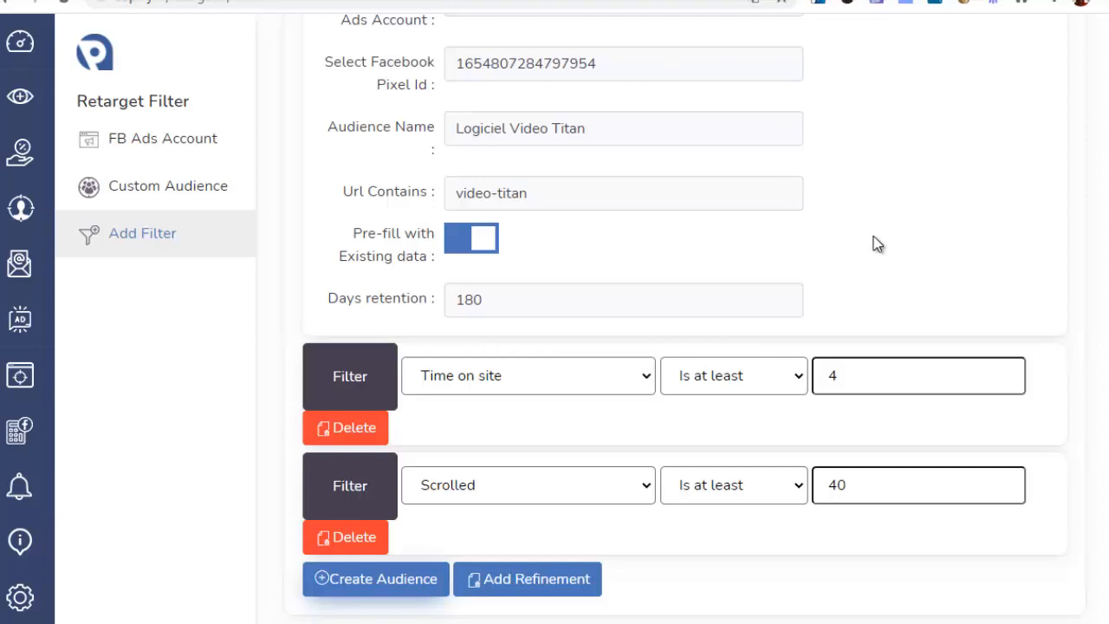
pyautogui.scroll(-1, 866, 224)
pyautogui.scroll(2, 869, 222)
pyautogui.scroll(1, 872, 222)
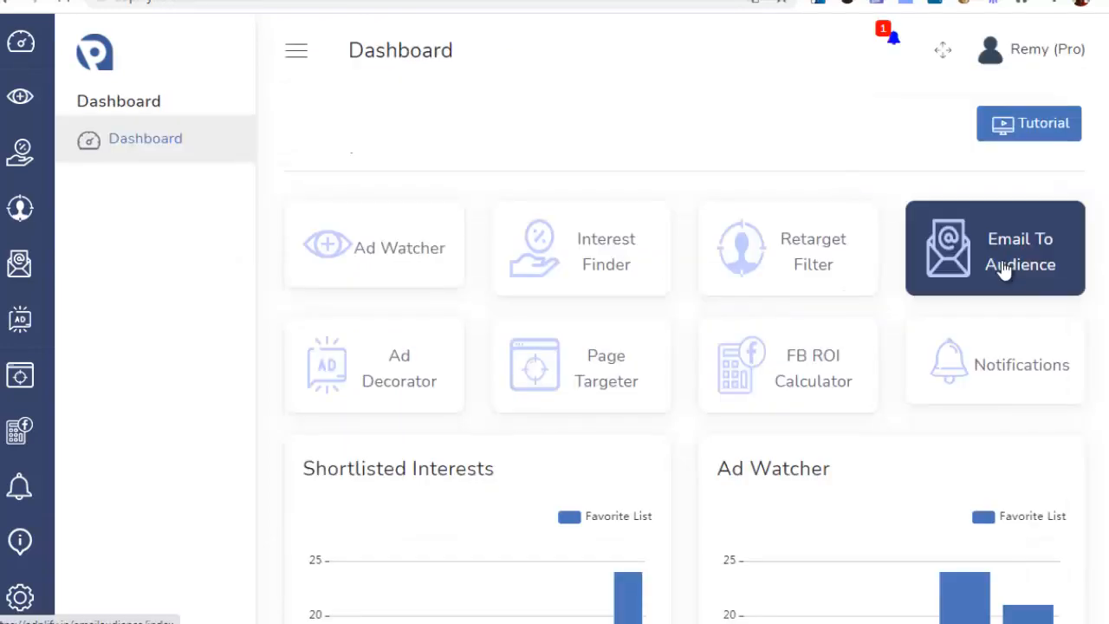
# Step: Open Email To Audience and examine the connected autoresponders and the choices for adding a new one
pyautogui.click(1017, 251)
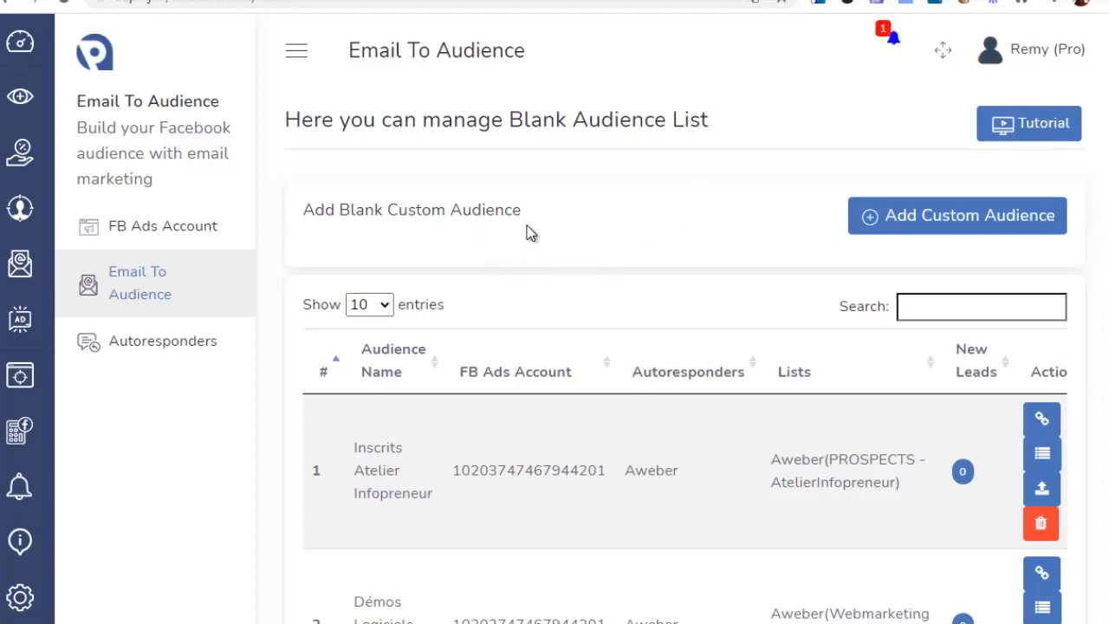
pyautogui.click(151, 348)
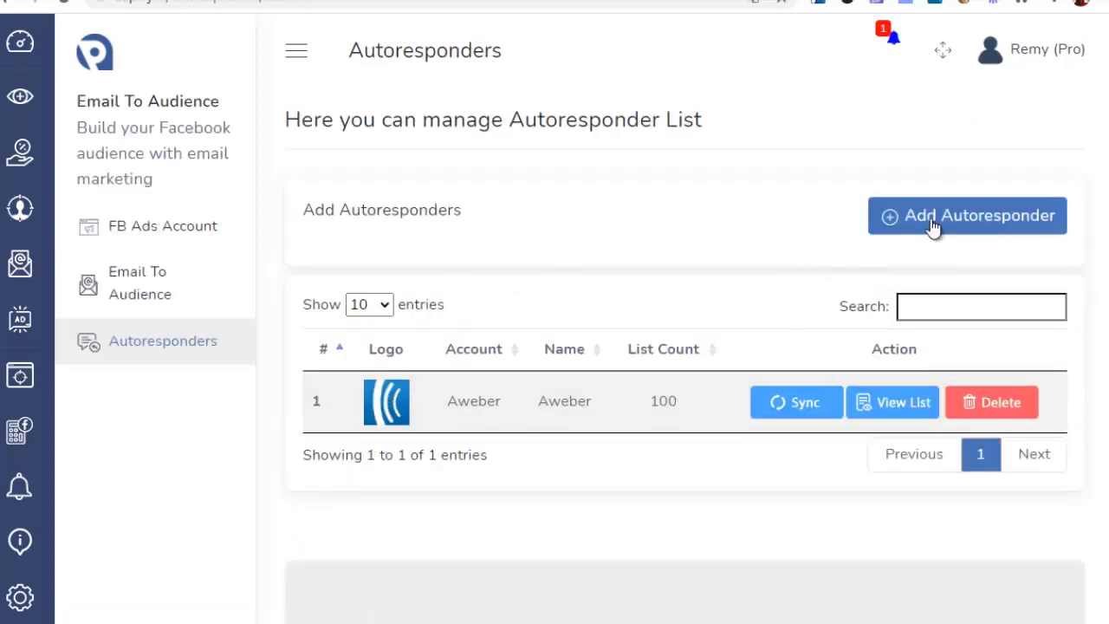
pyautogui.click(884, 218)
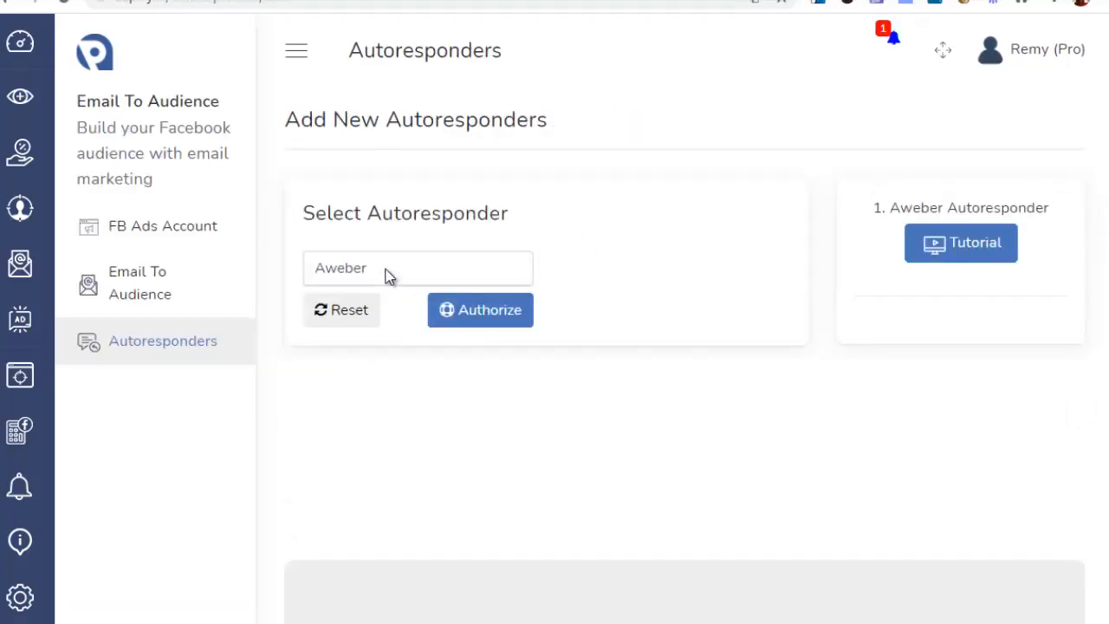
pyautogui.click(389, 275)
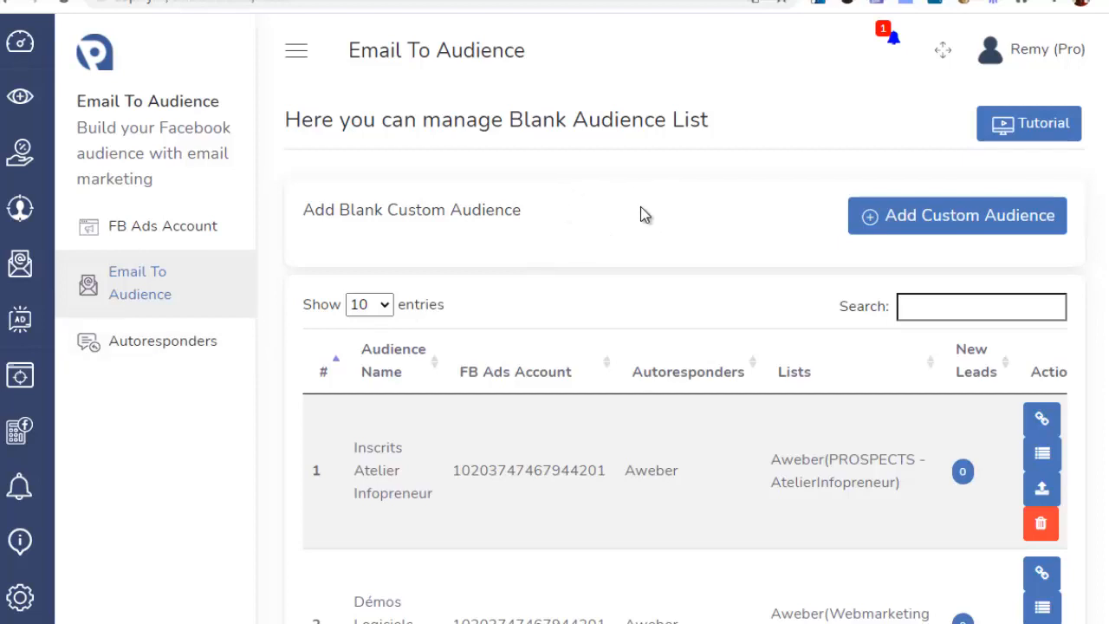
# Step: Create a blank custom audience named "Audience Logiciel Viidtrafic" with the description "Liste des inscrits à la démo de Viidtrafic" and locate its entry
pyautogui.click(932, 218)
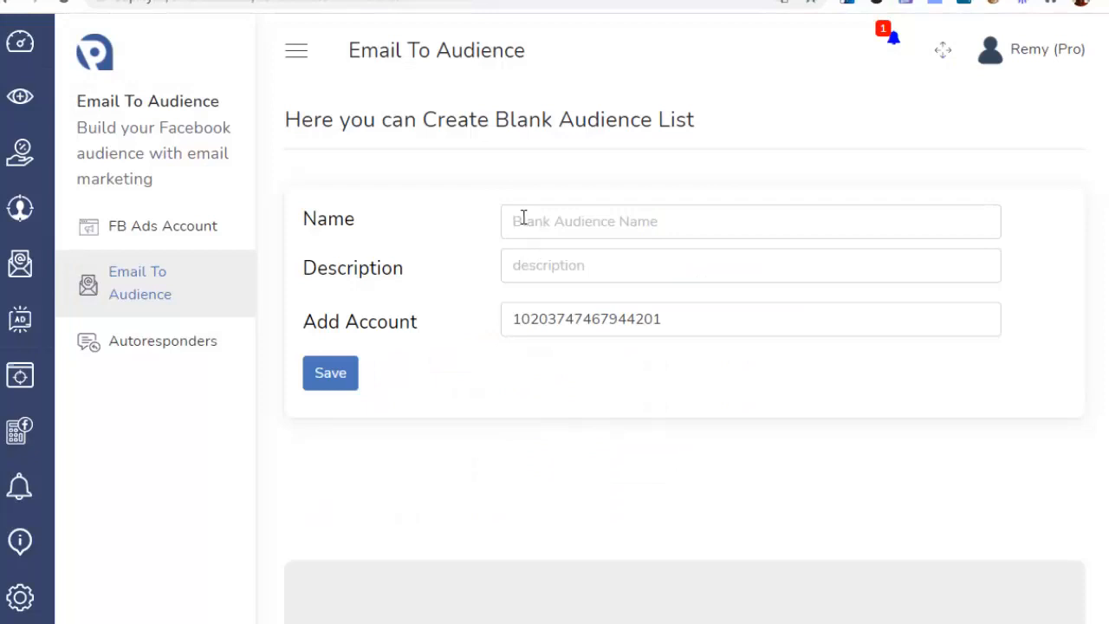
pyautogui.click(524, 218)
pyautogui.write('Audience Logiciel Viidtrafic')
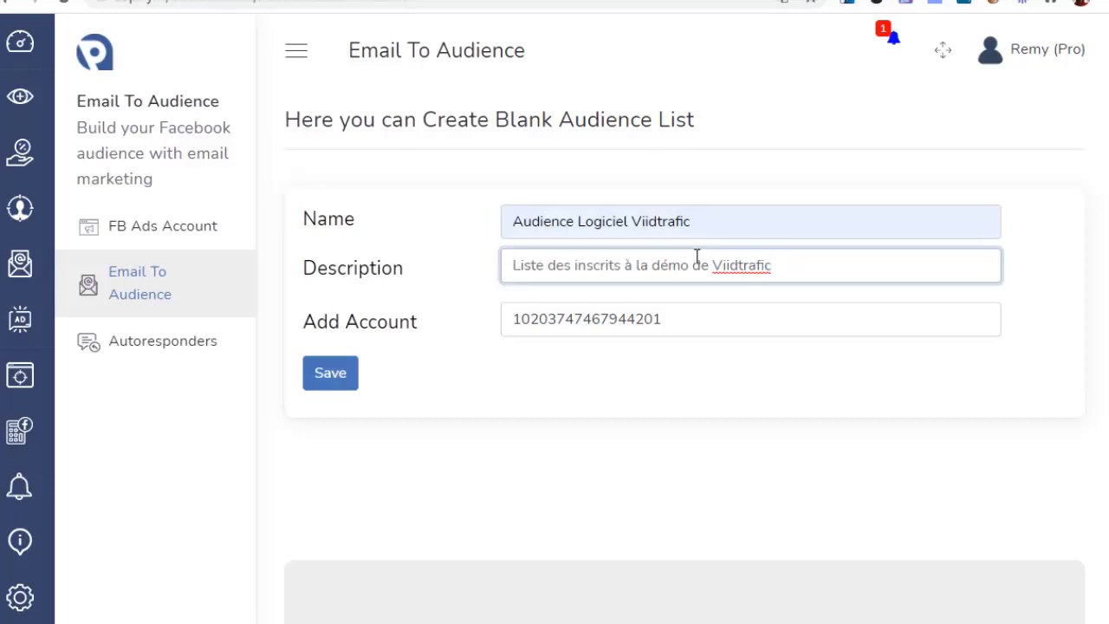
pyautogui.click(347, 374)
pyautogui.scroll(-8, 644, 202)
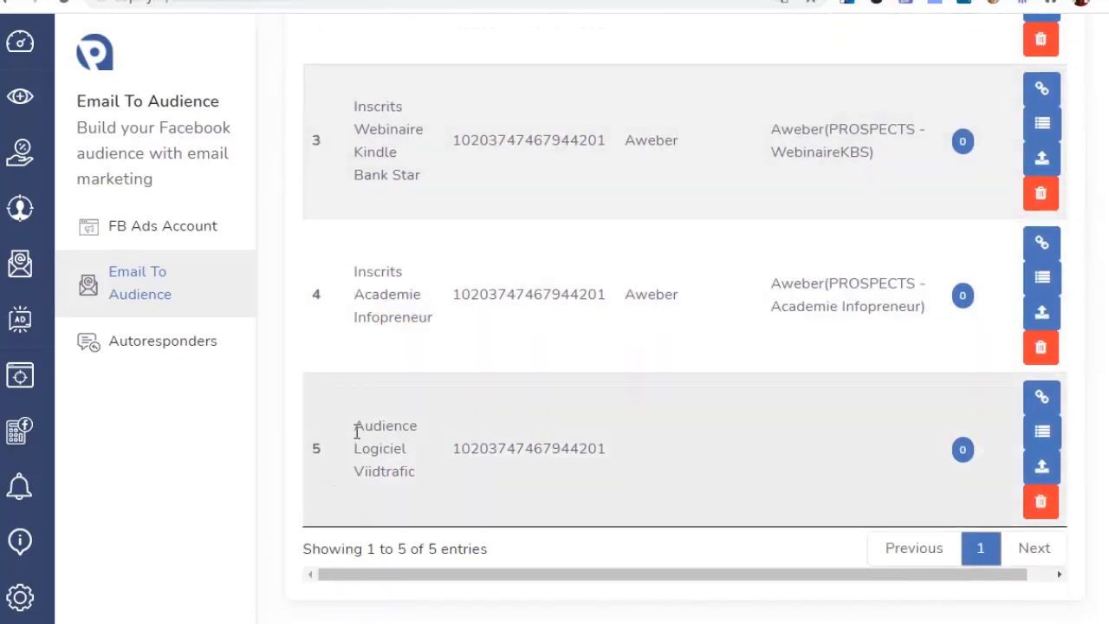
# Step: Connect the Audience Logiciel Viidtrafic entry to the Aweber autoresponder's "PROSPECTS - LogicielVideo" list and locate its updated row
pyautogui.scroll(1, 343, 449)
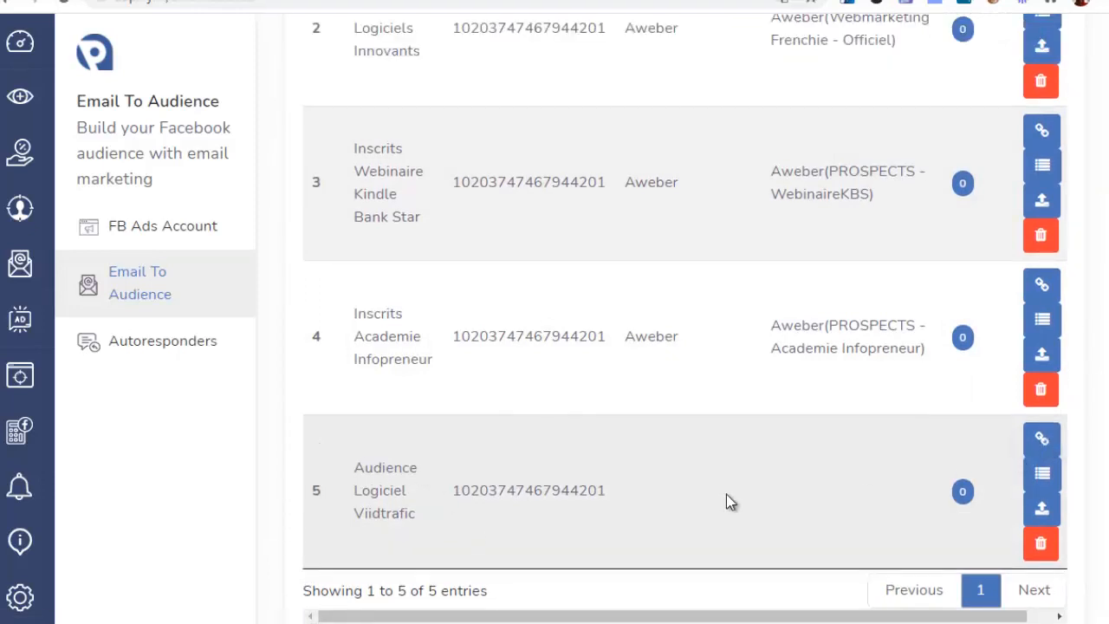
pyautogui.click(1045, 440)
pyautogui.click(745, 225)
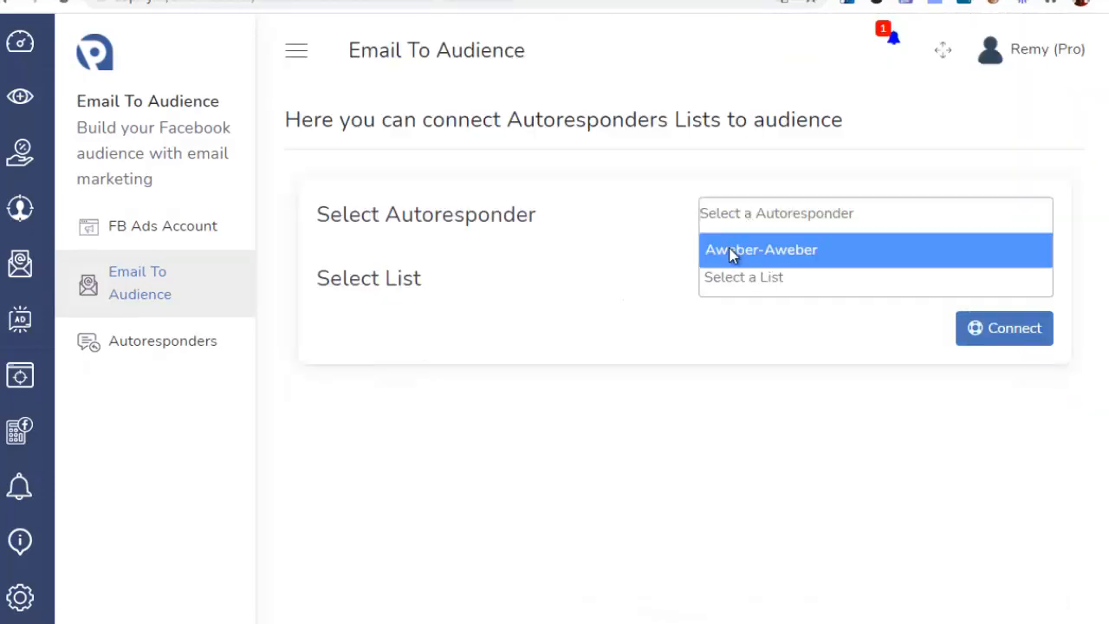
pyautogui.click(733, 249)
pyautogui.click(730, 271)
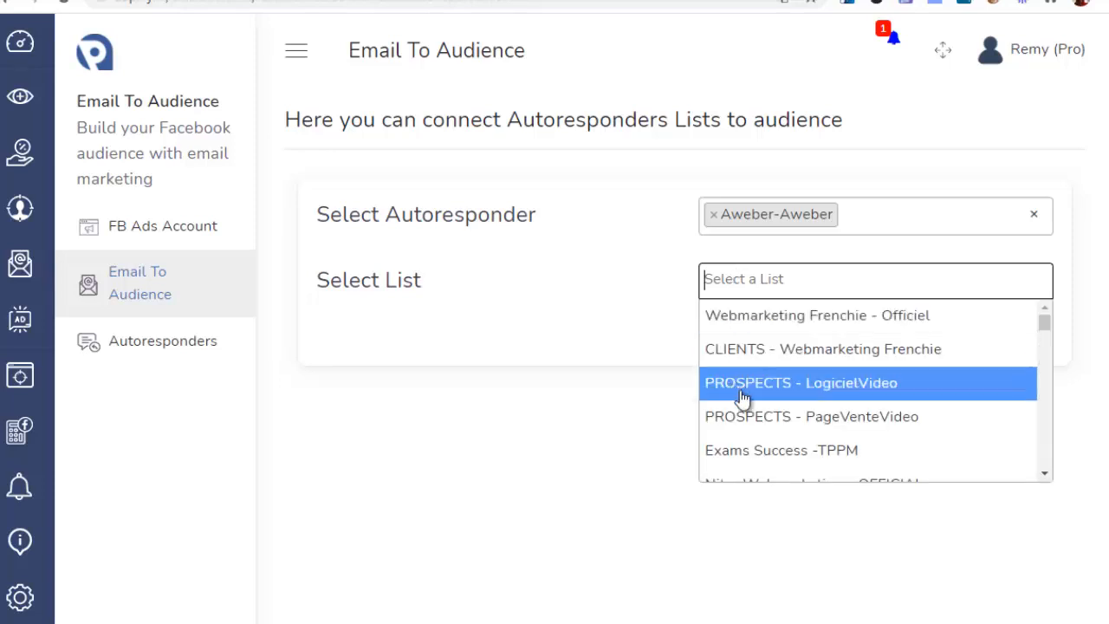
pyautogui.click(750, 386)
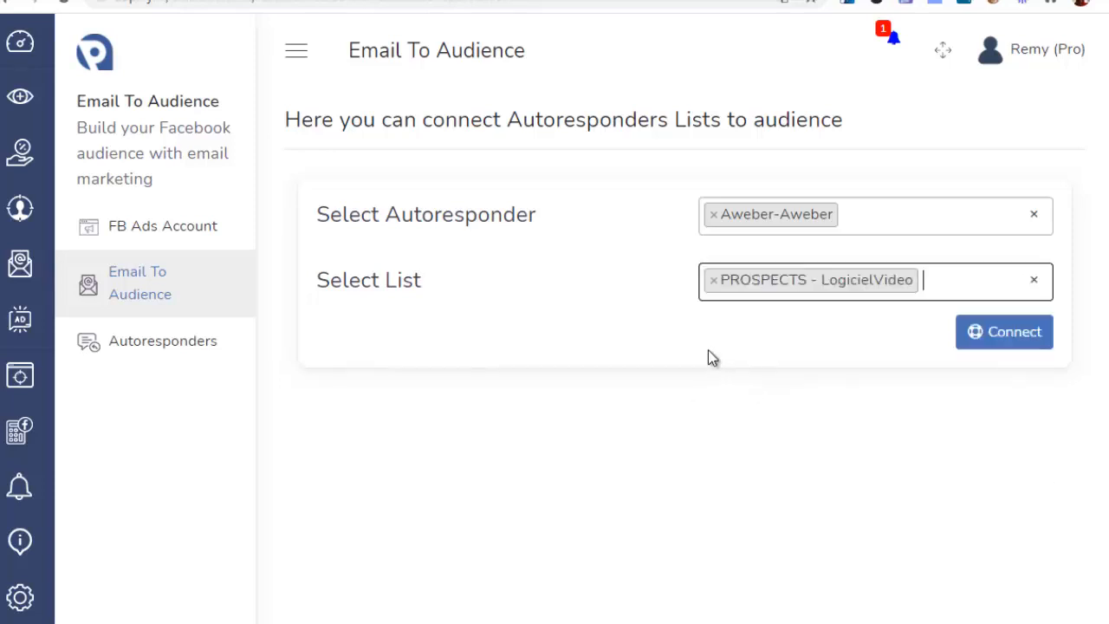
pyautogui.click(995, 335)
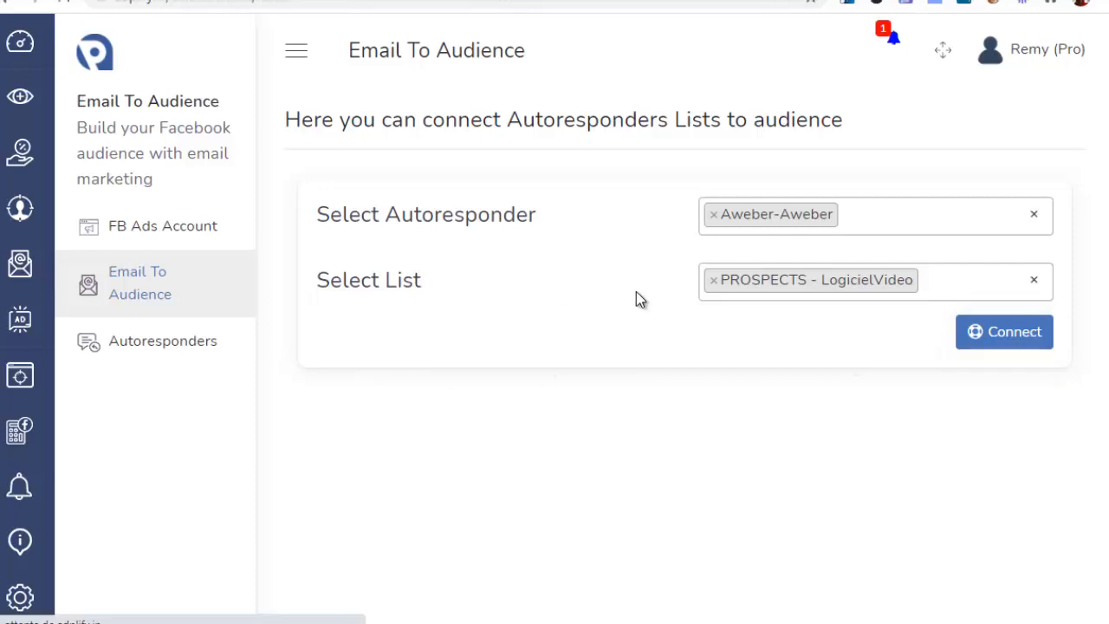
pyautogui.scroll(-7, 668, 301)
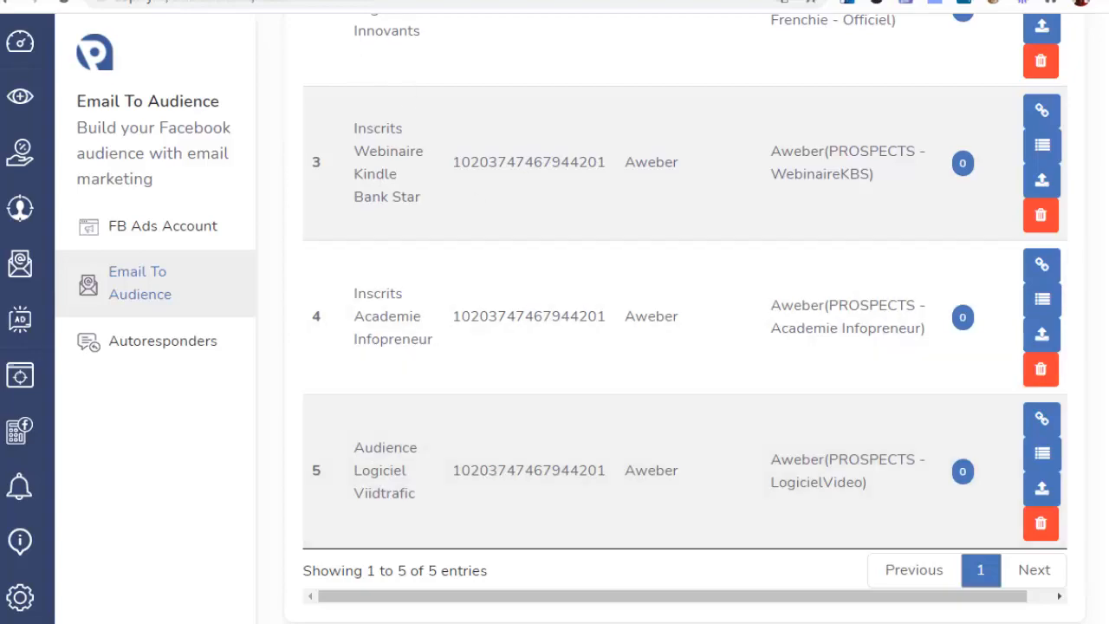
# Step: Switch to Facebook's Audience page, check the Audience Logiciel Viidtrafic entry's details, and return to Adplify
pyautogui.hotkey('ctrl', 'Tab')
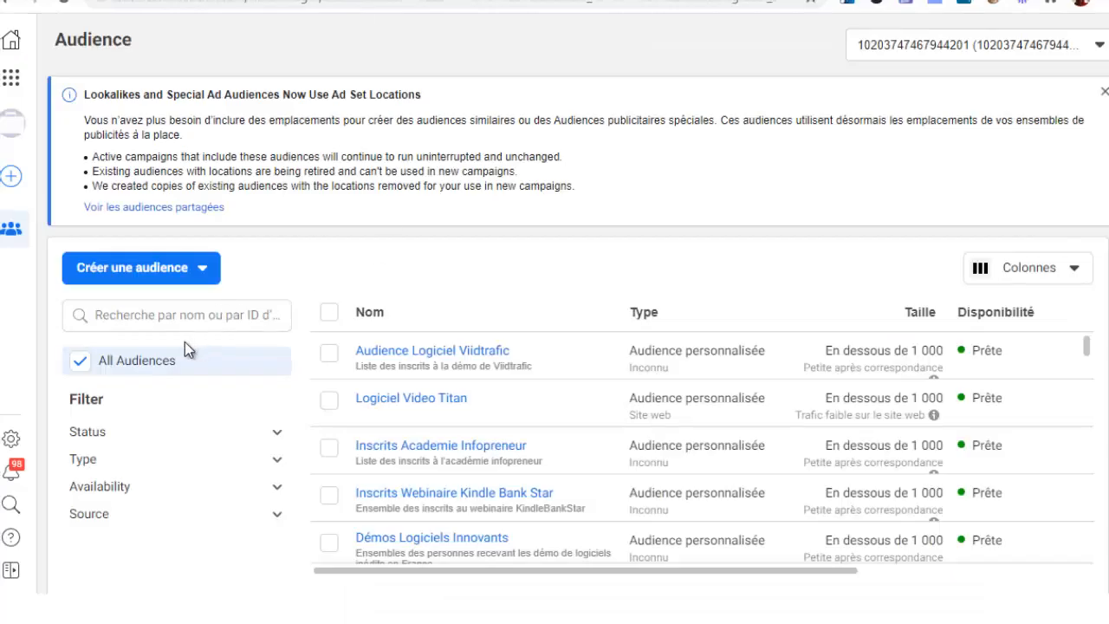
pyautogui.moveTo(359, 357)
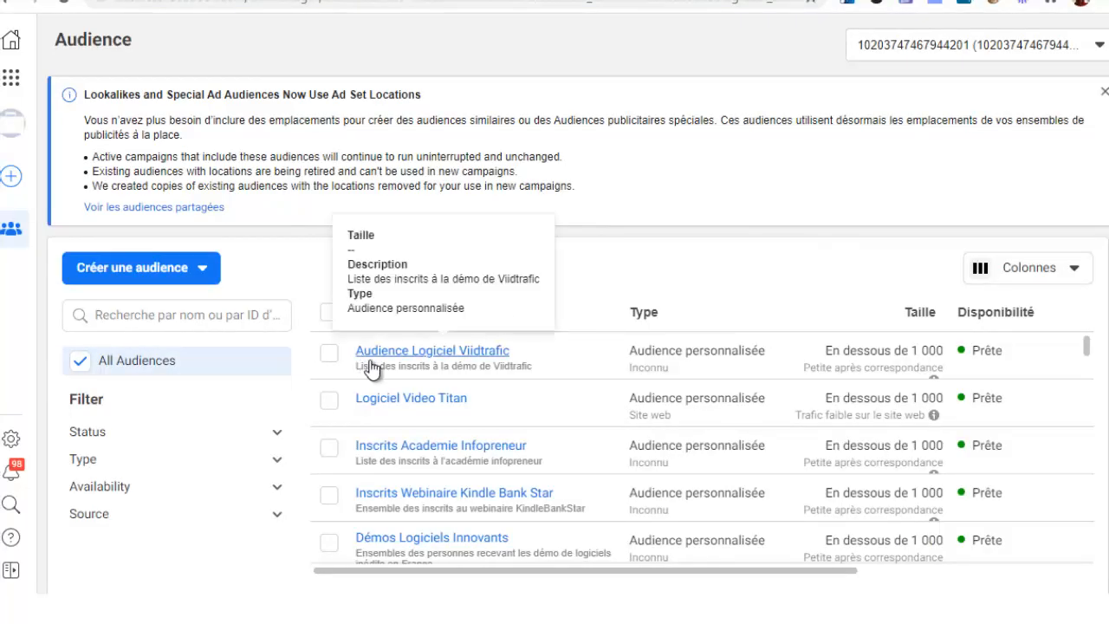
pyautogui.hotkey('ctrl', 'shift', 'Tab')
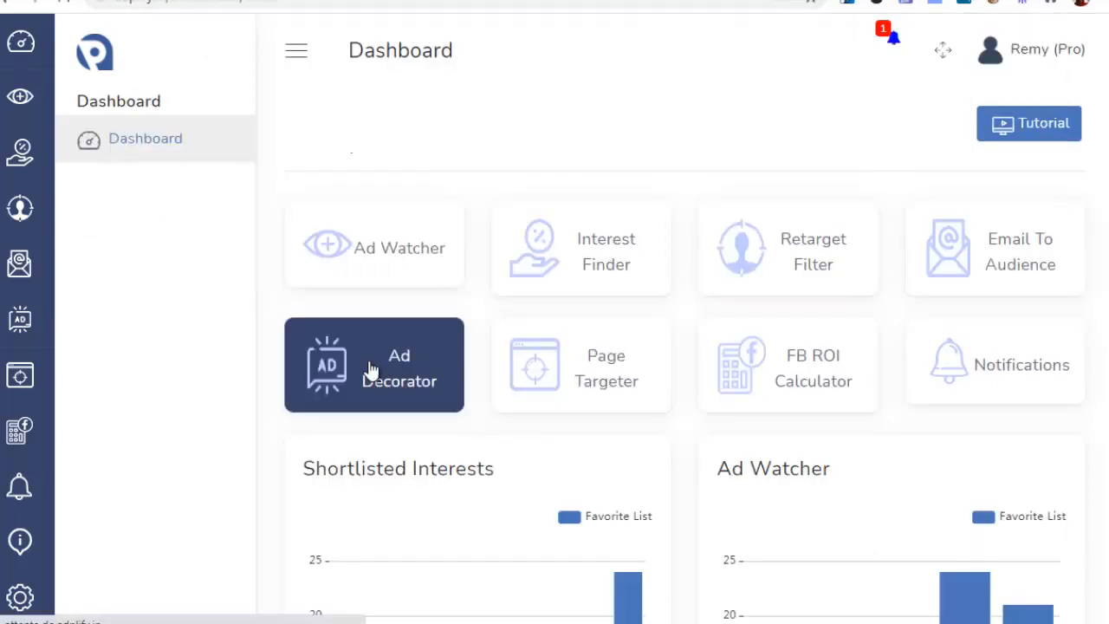
# Step: Open Ad Decorator and paste the copied VIDEO TITAN ad text as the text to decorate
pyautogui.click(371, 370)
pyautogui.click(375, 347)
pyautogui.hotkey('ctrl', 'v')
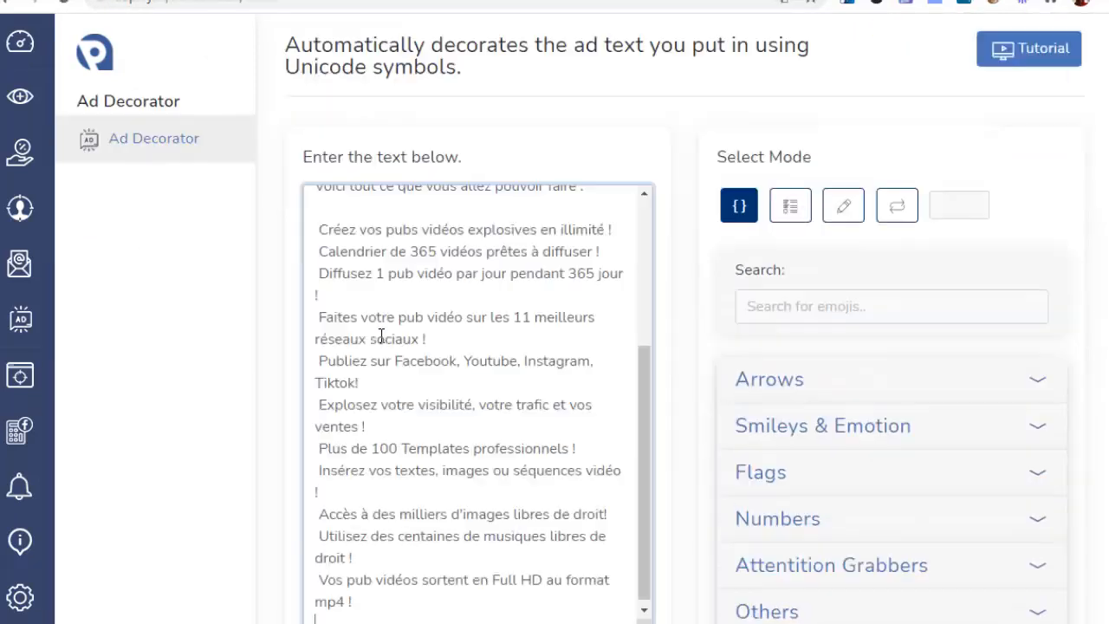
pyautogui.scroll(5, 463, 484)
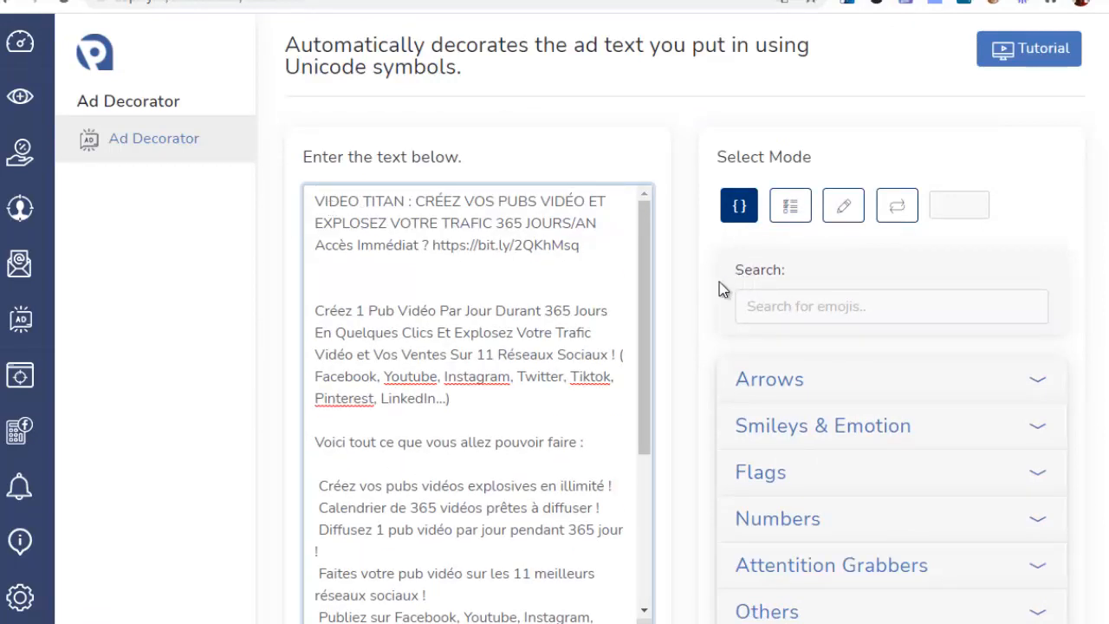
# Step: Browse the Arrows, Smileys & Emotion and Flags symbol categories, collapsing each one after viewing it
pyautogui.scroll(-1, 867, 299)
pyautogui.click(1040, 375)
pyautogui.scroll(-2, 918, 394)
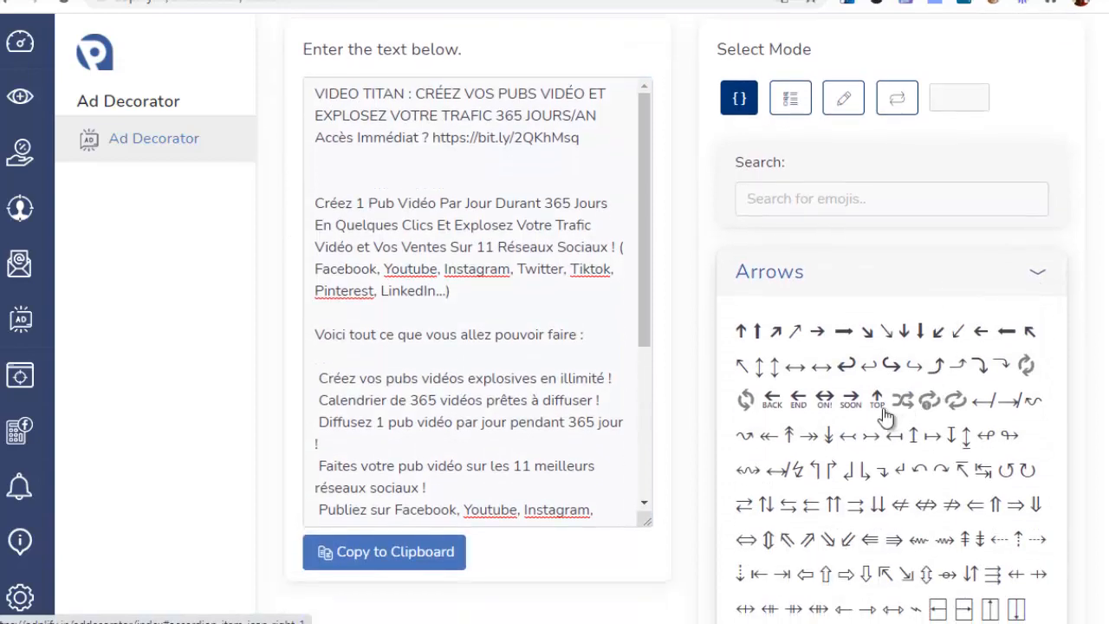
pyautogui.click(1036, 275)
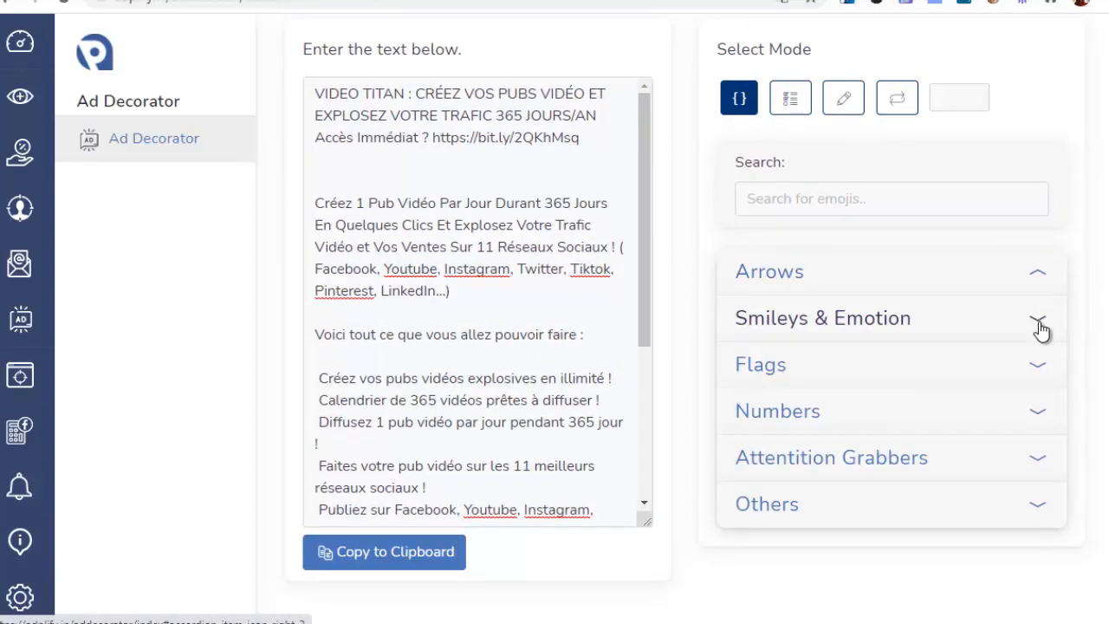
pyautogui.click(1041, 329)
pyautogui.scroll(-2, 997, 364)
pyautogui.scroll(3, 899, 410)
pyautogui.click(781, 293)
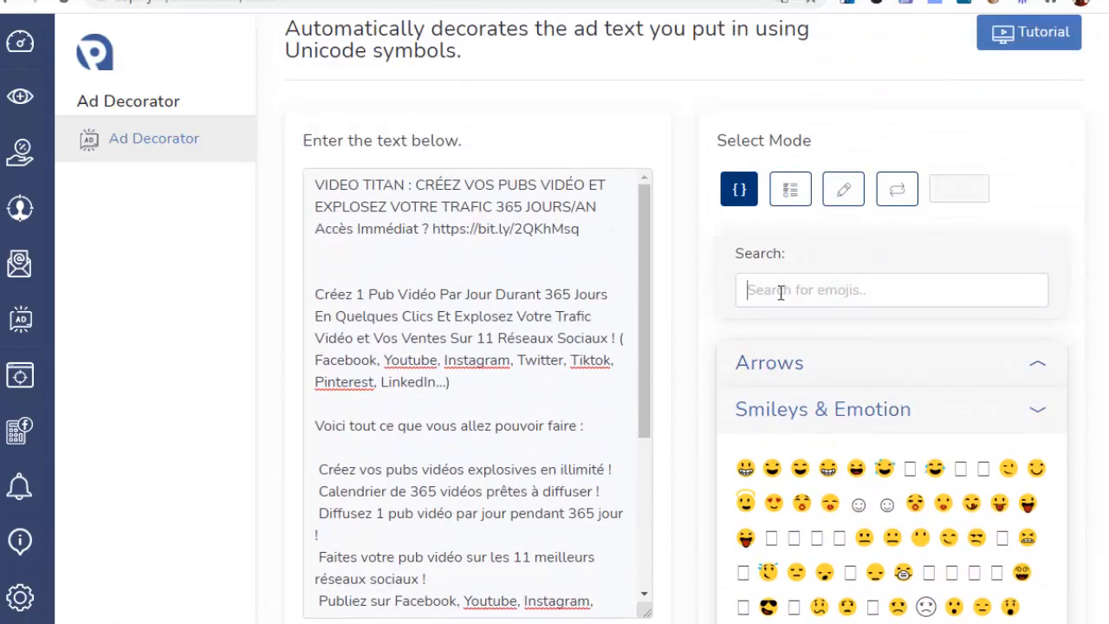
pyautogui.click(1045, 413)
pyautogui.scroll(-4, 893, 321)
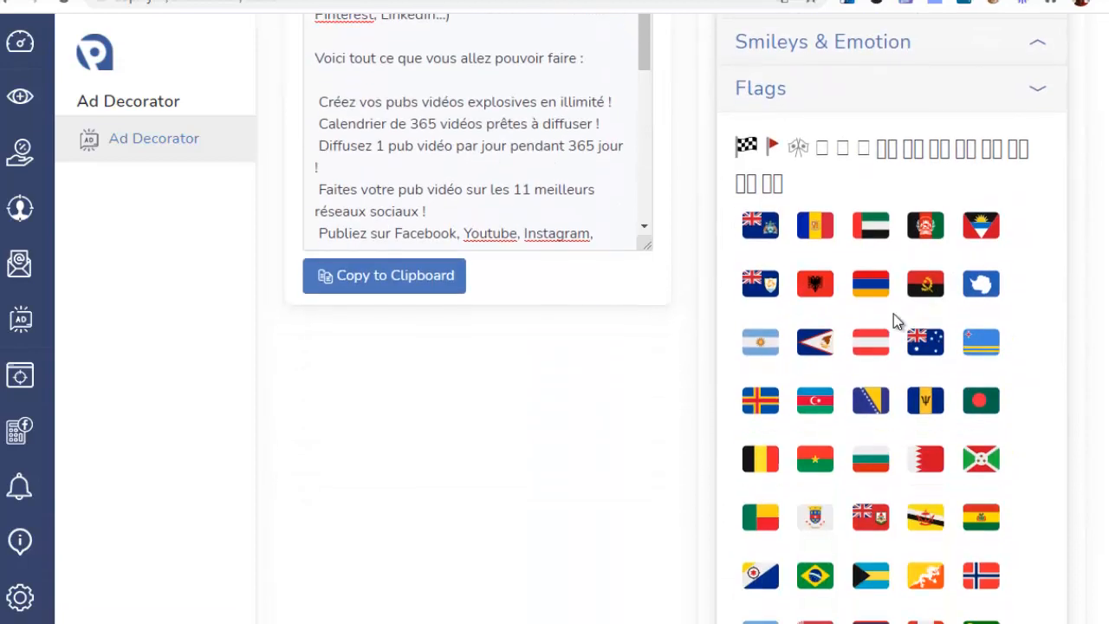
pyautogui.scroll(2, 1011, 286)
pyautogui.click(1033, 273)
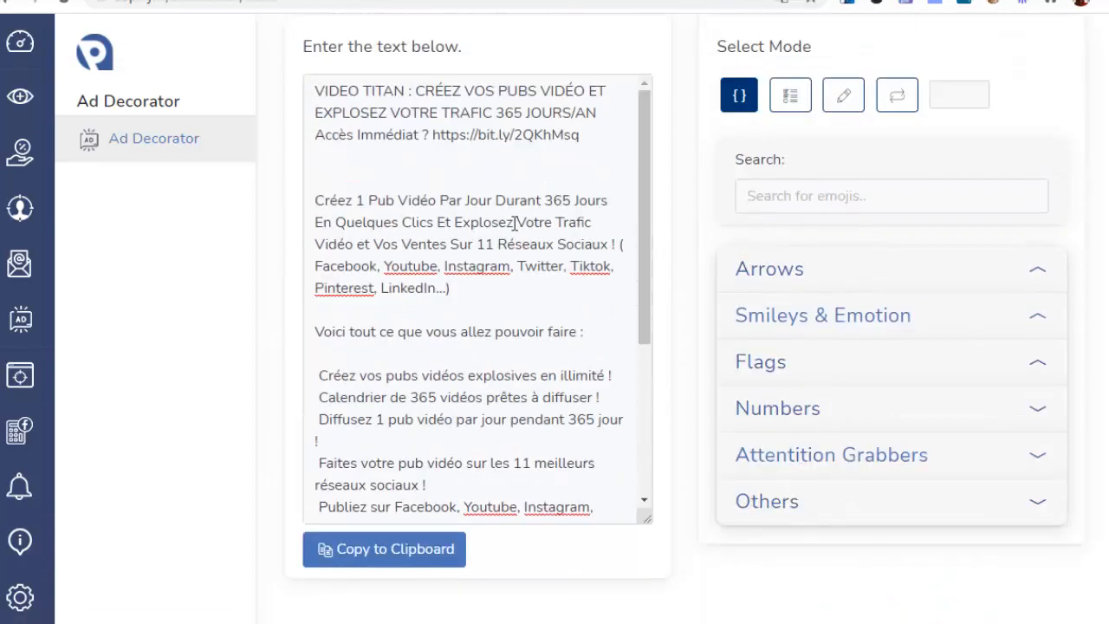
pyautogui.scroll(1, 764, 213)
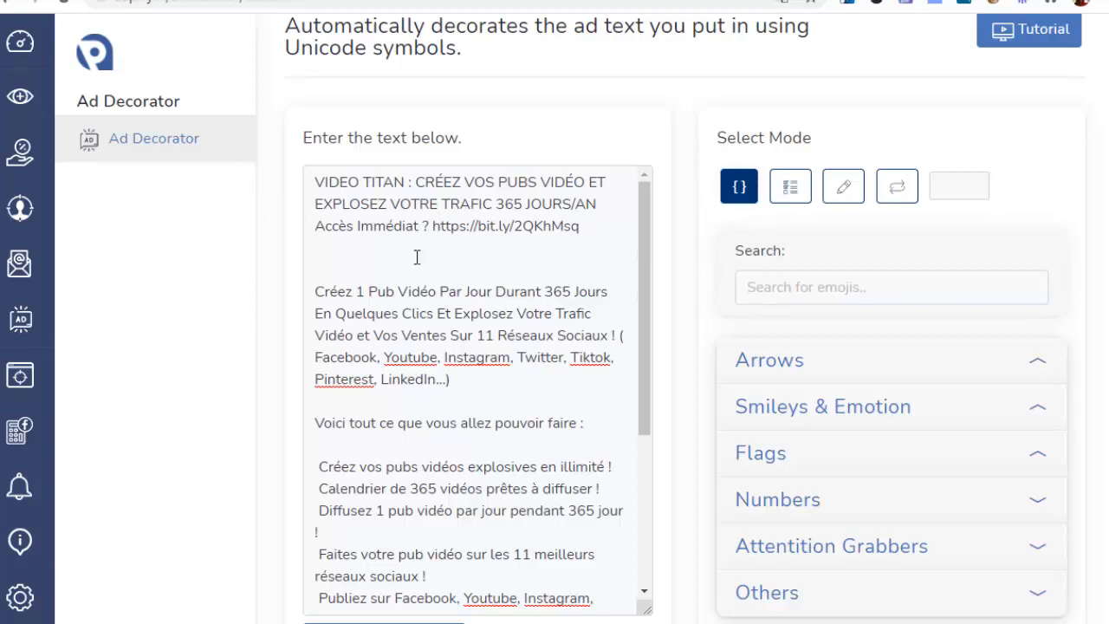
# Step: Search the emojis for "fire" and wrap the words VIDEO TITAN in the ad's headline with the flame emoji
pyautogui.click(766, 288)
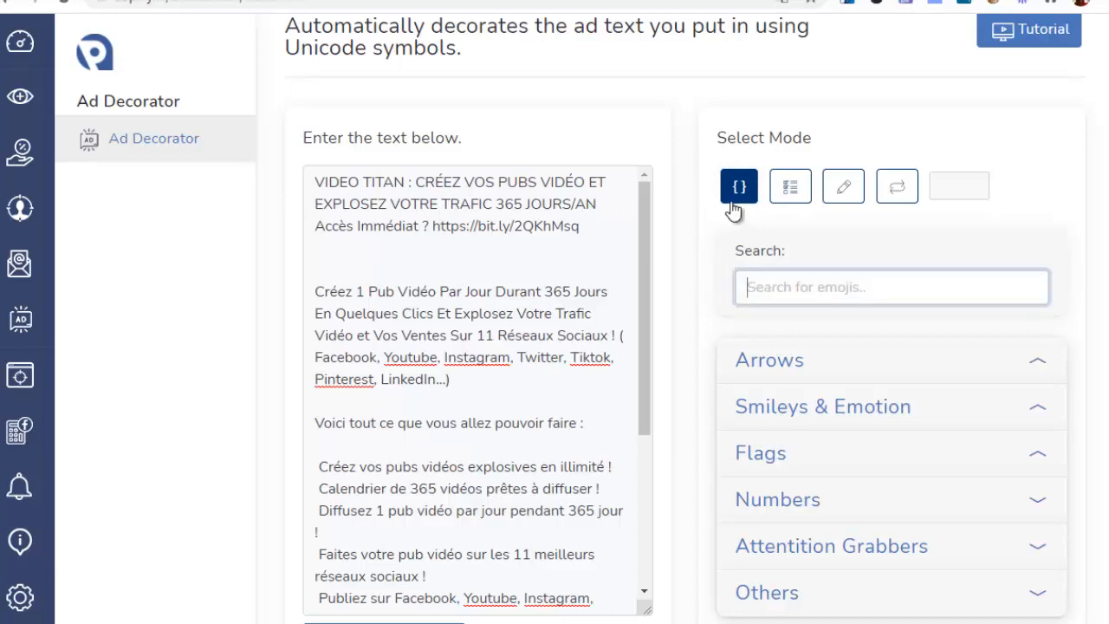
pyautogui.write('fire')
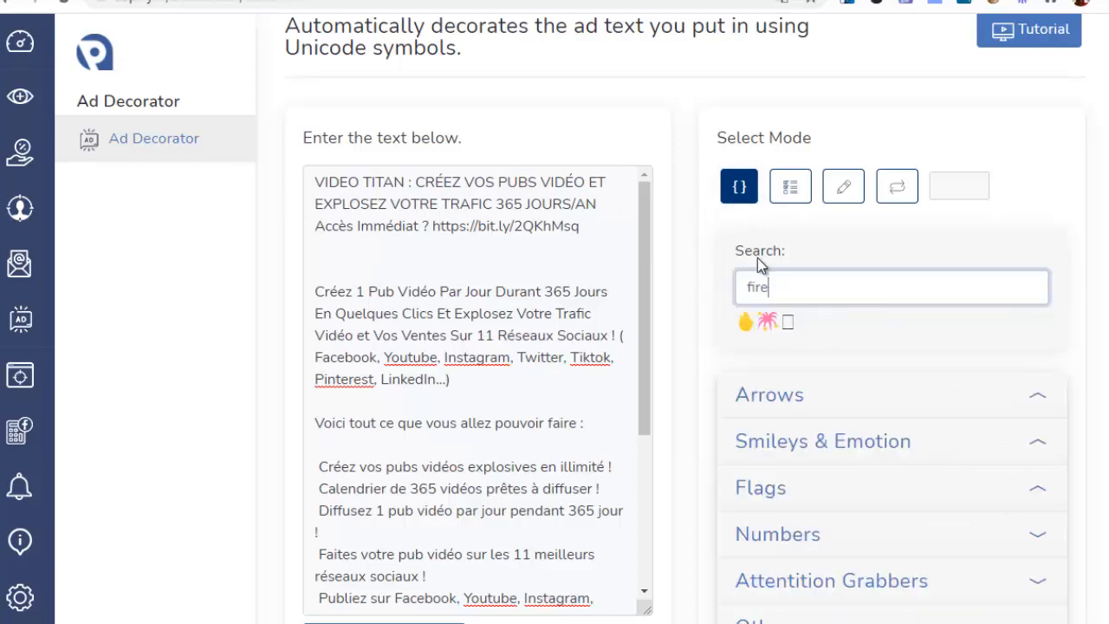
pyautogui.click(744, 328)
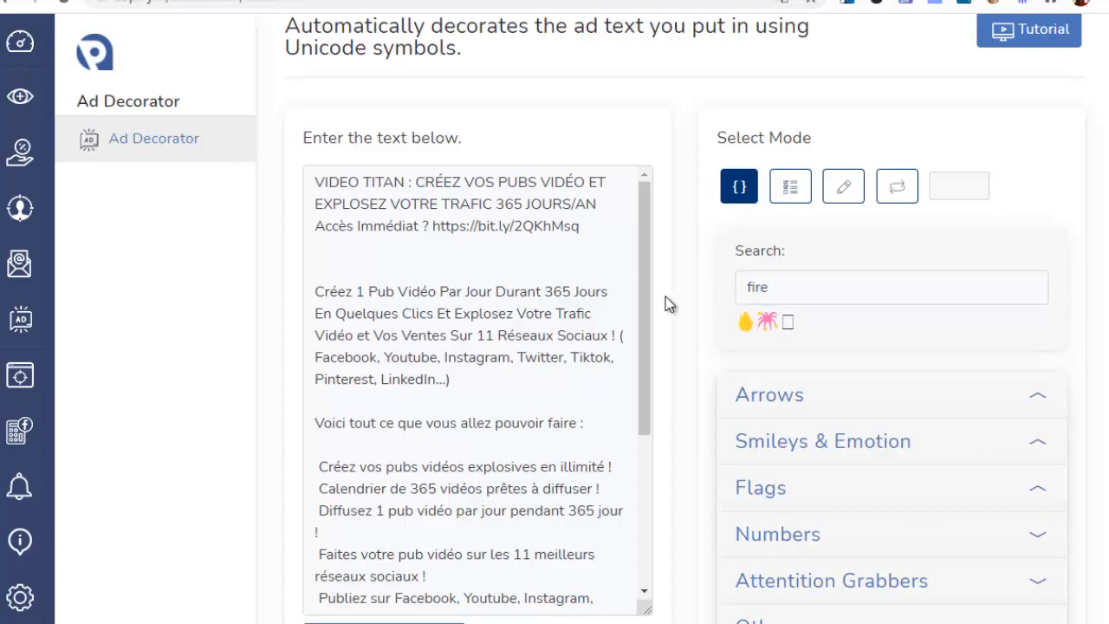
pyautogui.moveTo(406, 184); pyautogui.dragTo(308, 183)
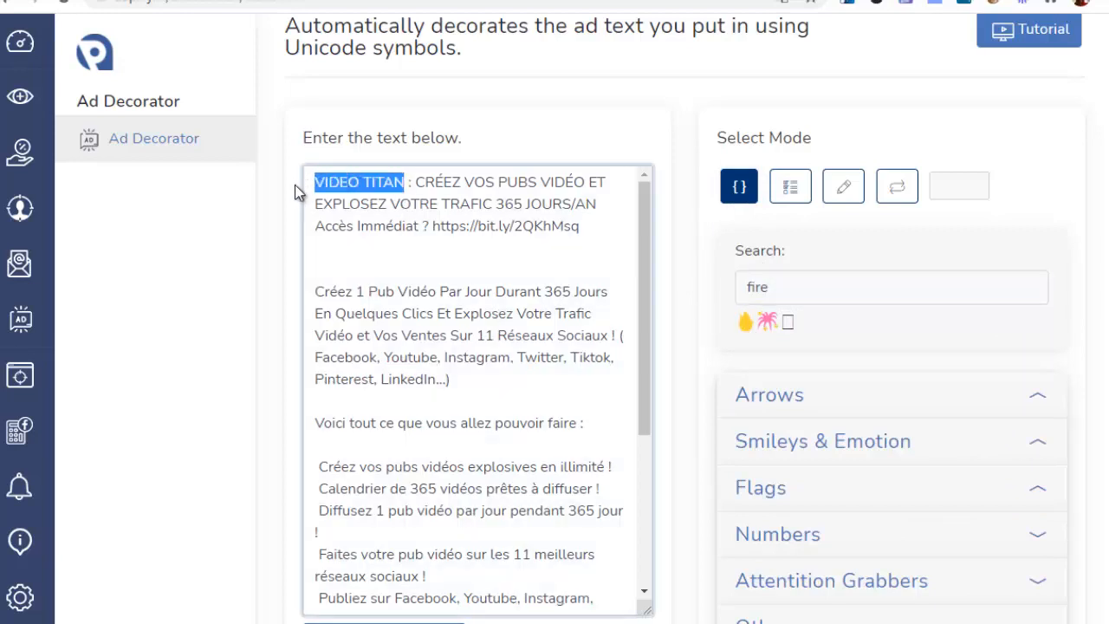
pyautogui.click(747, 325)
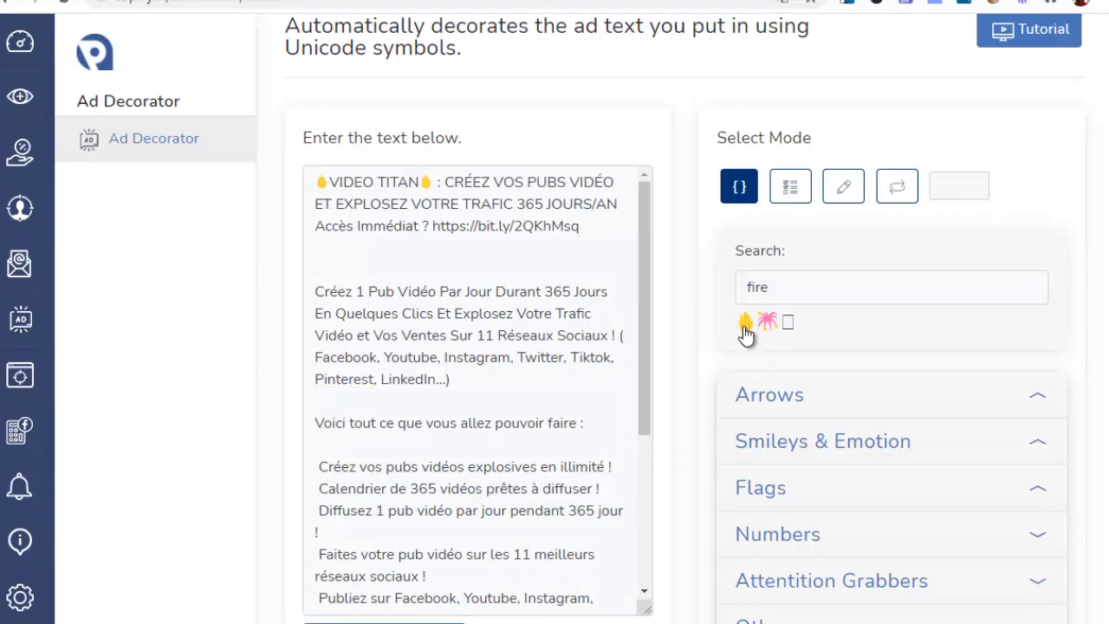
# Step: In list mode, search the emojis for "check" and put a green check mark before every line of the feature list
pyautogui.click(797, 202)
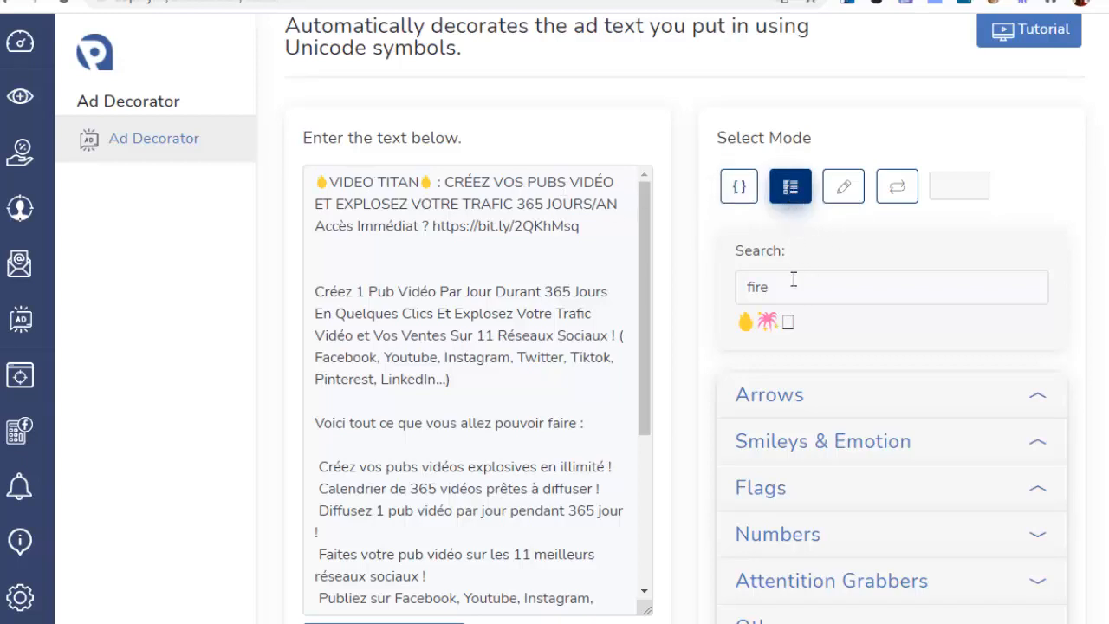
pyautogui.moveTo(796, 286); pyautogui.dragTo(700, 294)
pyautogui.write('check')
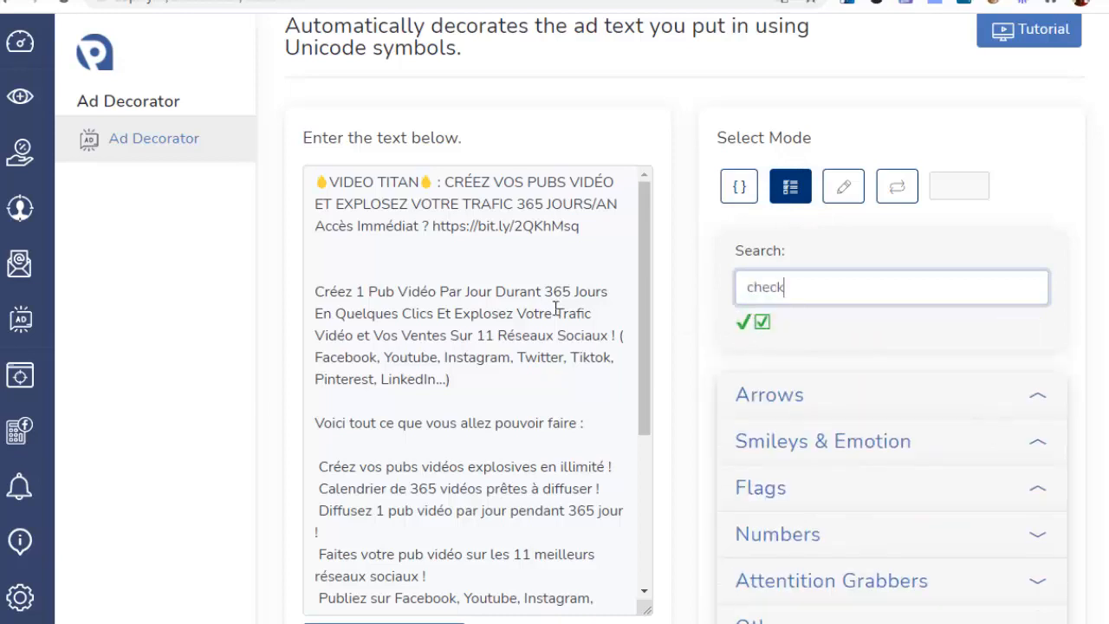
pyautogui.scroll(-2, 556, 309)
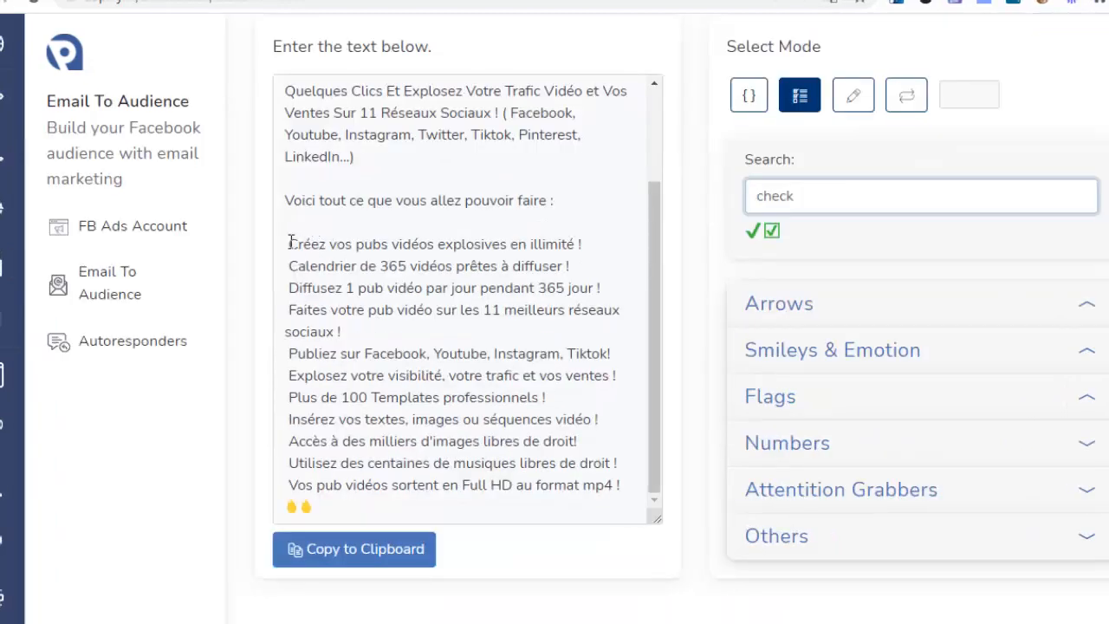
pyautogui.moveTo(319, 335); pyautogui.dragTo(660, 573)
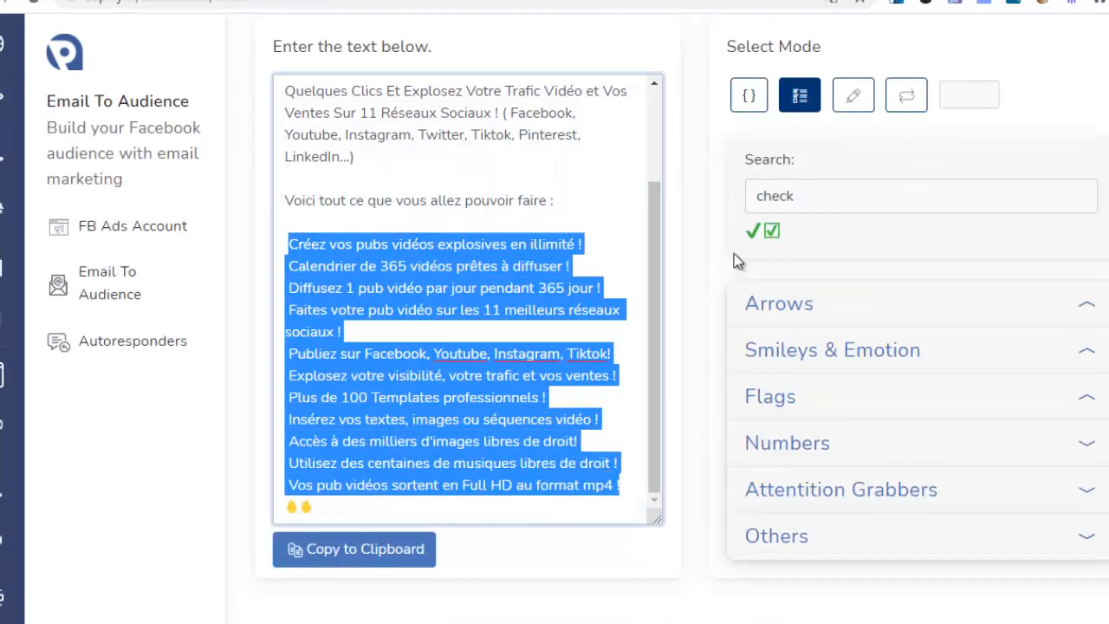
pyautogui.click(752, 231)
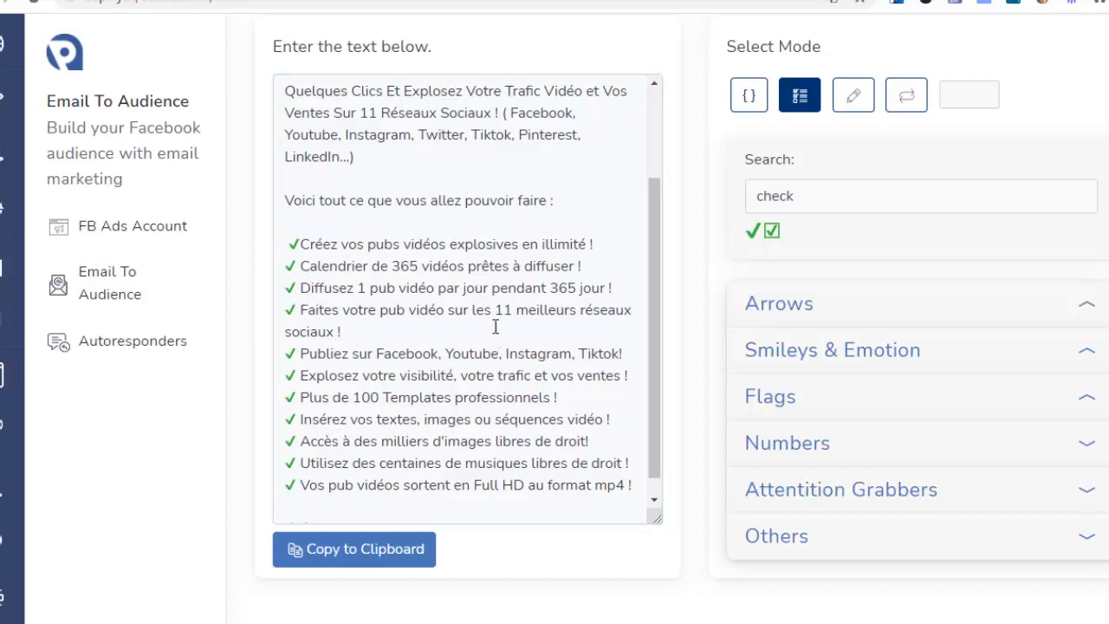
# Step: Search the emojis for "star" and insert a row of 15 yellow stars above "Voici tout ce que vous allez pouvoir faire :" in repeat mode
pyautogui.doubleClick(769, 196)
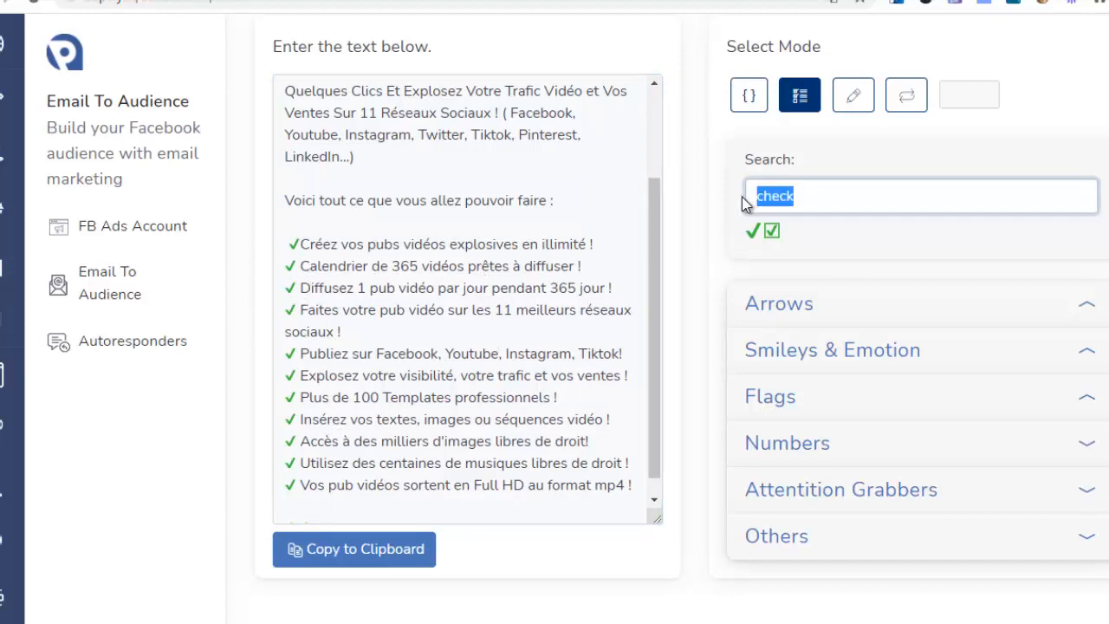
pyautogui.write('star')
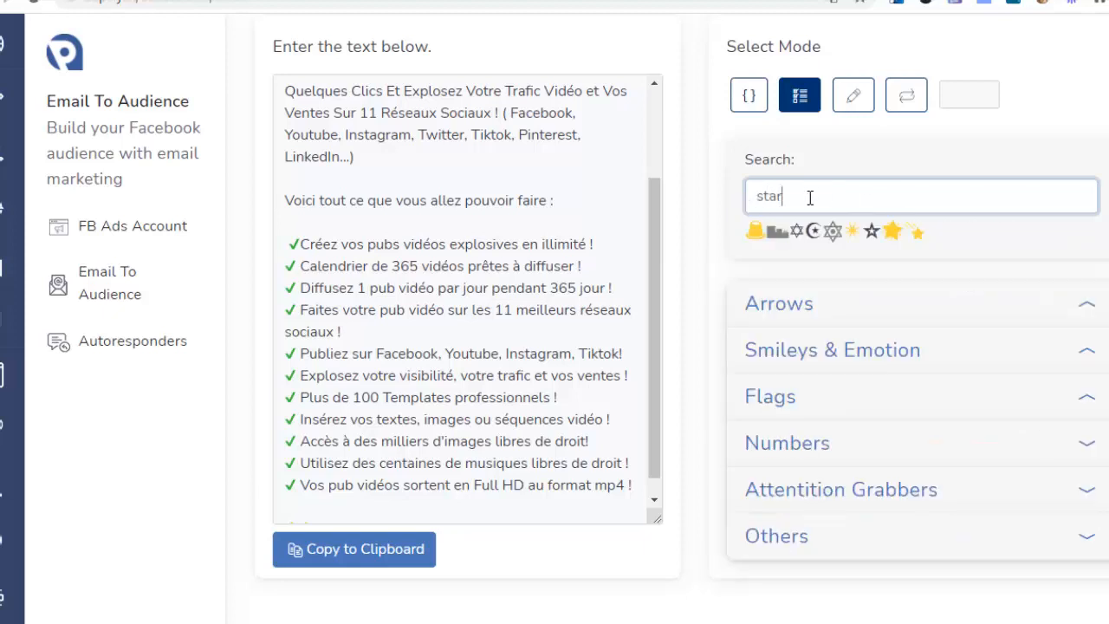
pyautogui.click(903, 96)
pyautogui.click(956, 95)
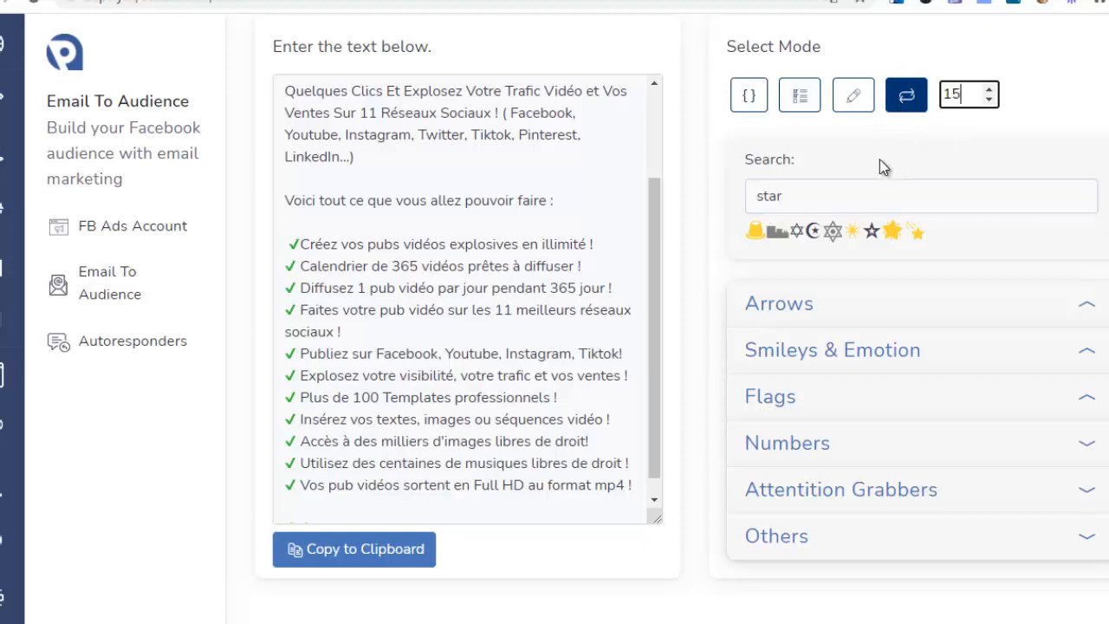
pyautogui.click(329, 178)
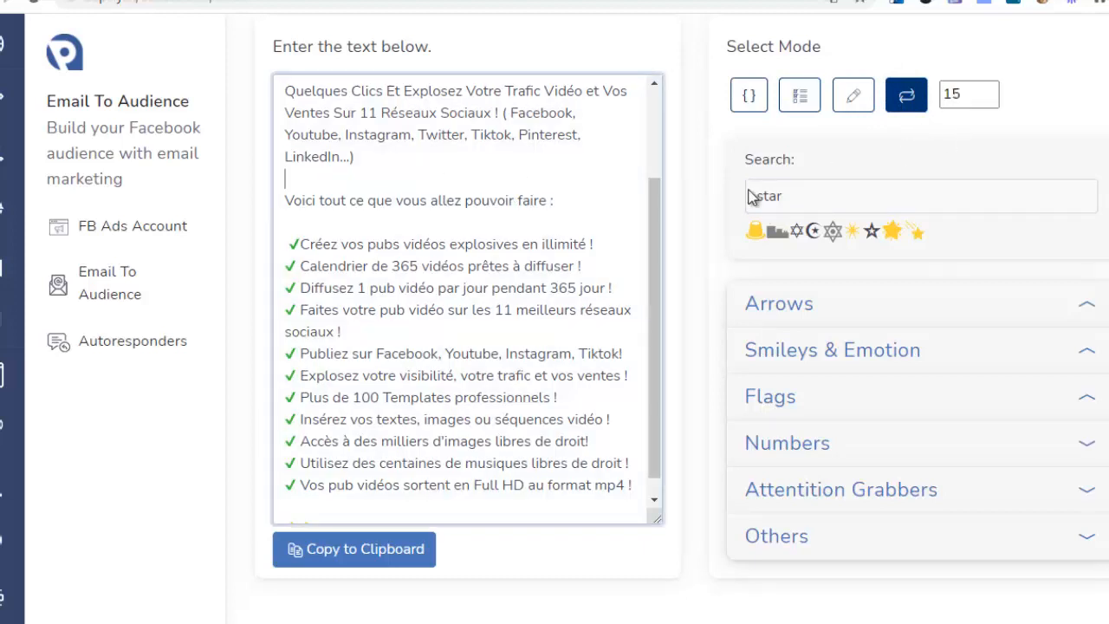
pyautogui.click(891, 232)
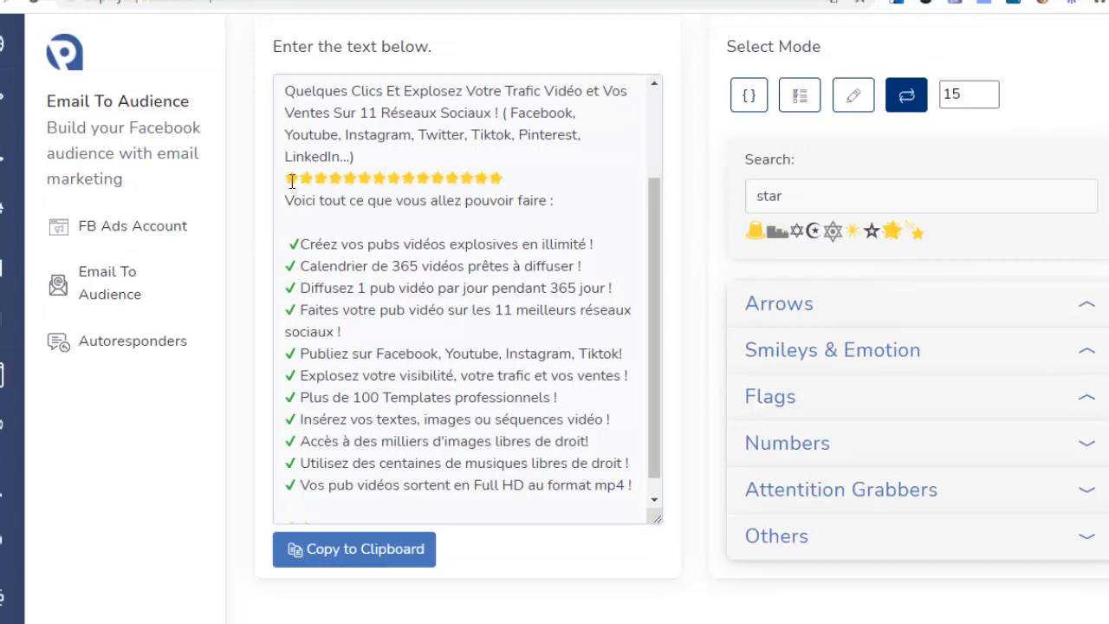
# Step: Insert a second row of 15 yellow stars below "Voici tout ce que vous allez pouvoir faire :" and add a blank line after it
pyautogui.click(418, 223)
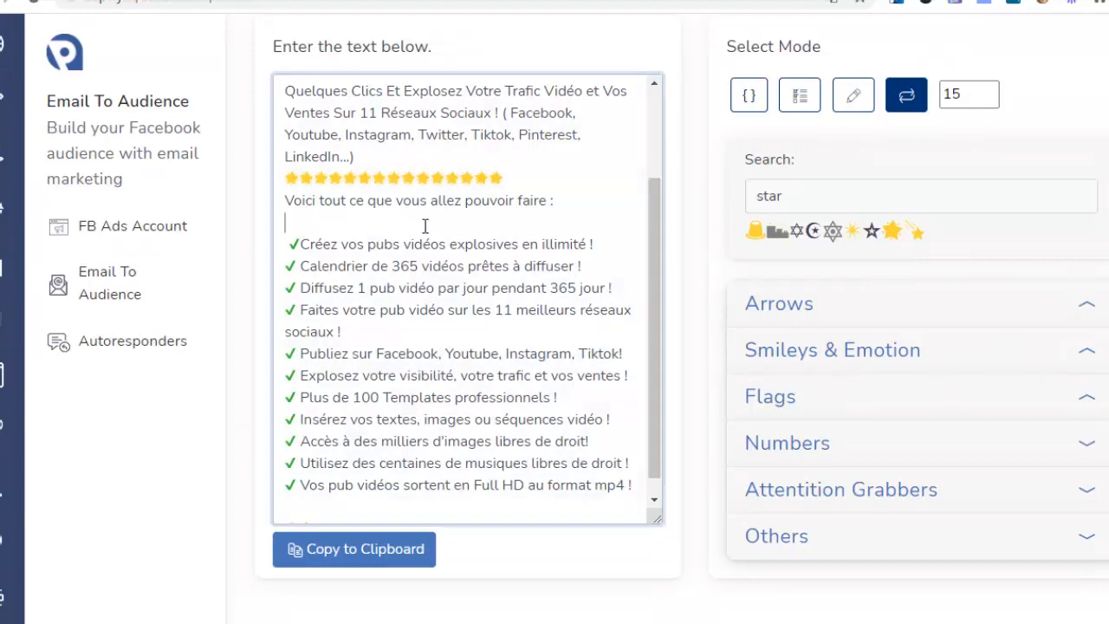
pyautogui.click(891, 232)
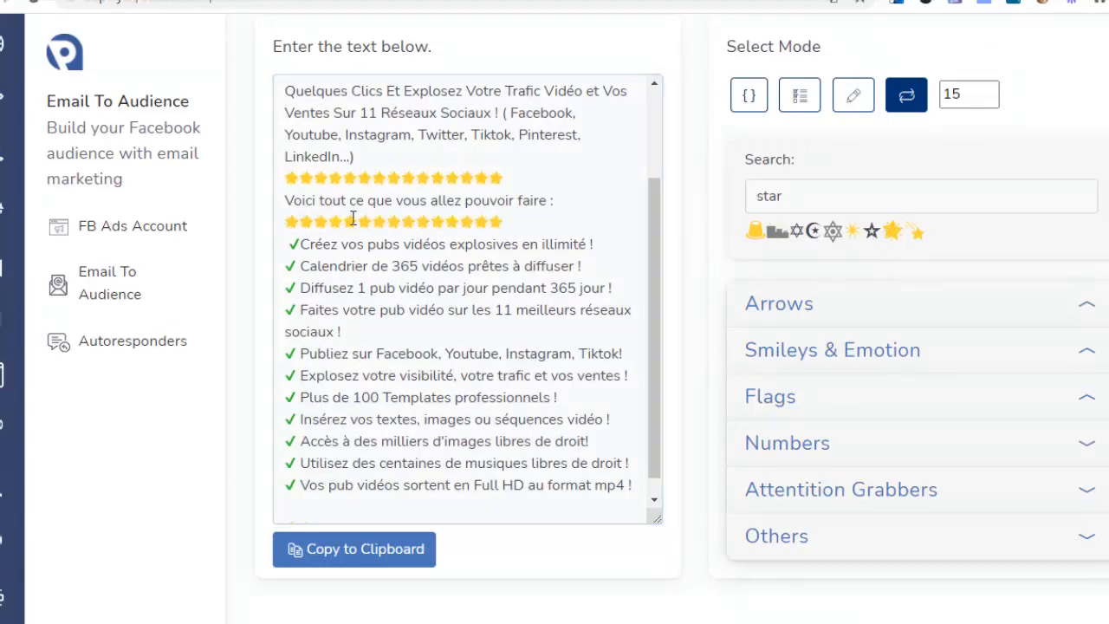
pyautogui.click(537, 222)
pyautogui.press('Return')
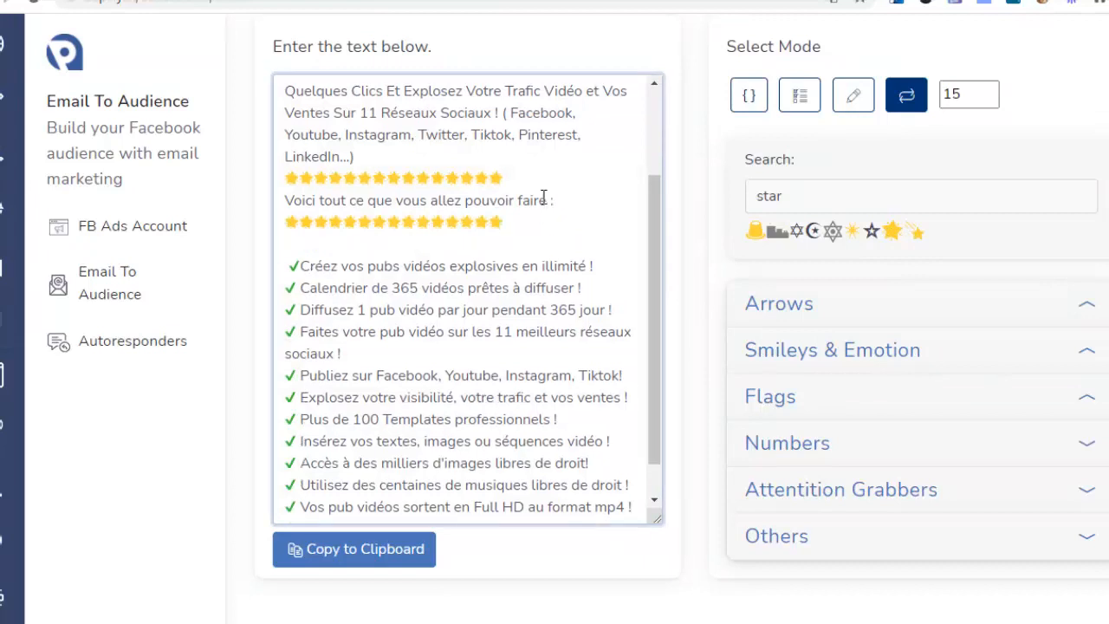
# Step: Insert a blank line between the "LinkedIn...)" paragraph and the upper row of stars
pyautogui.click(434, 160)
pyautogui.press('Return')
pyautogui.scroll(3, 462, 201)
pyautogui.scroll(-1, 552, 287)
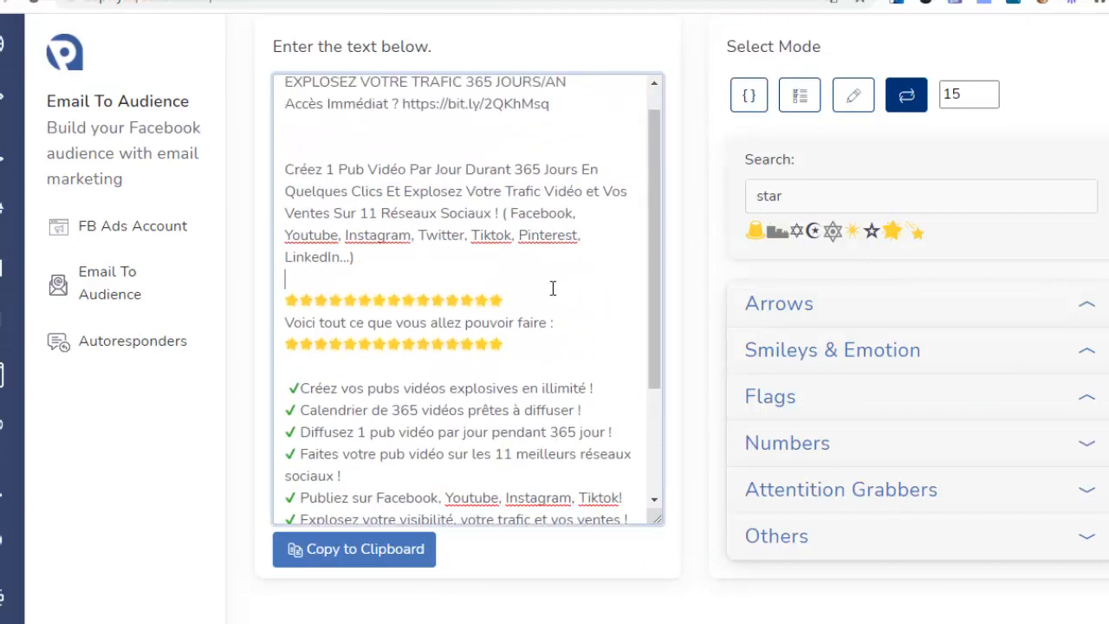
pyautogui.scroll(1, 439, 232)
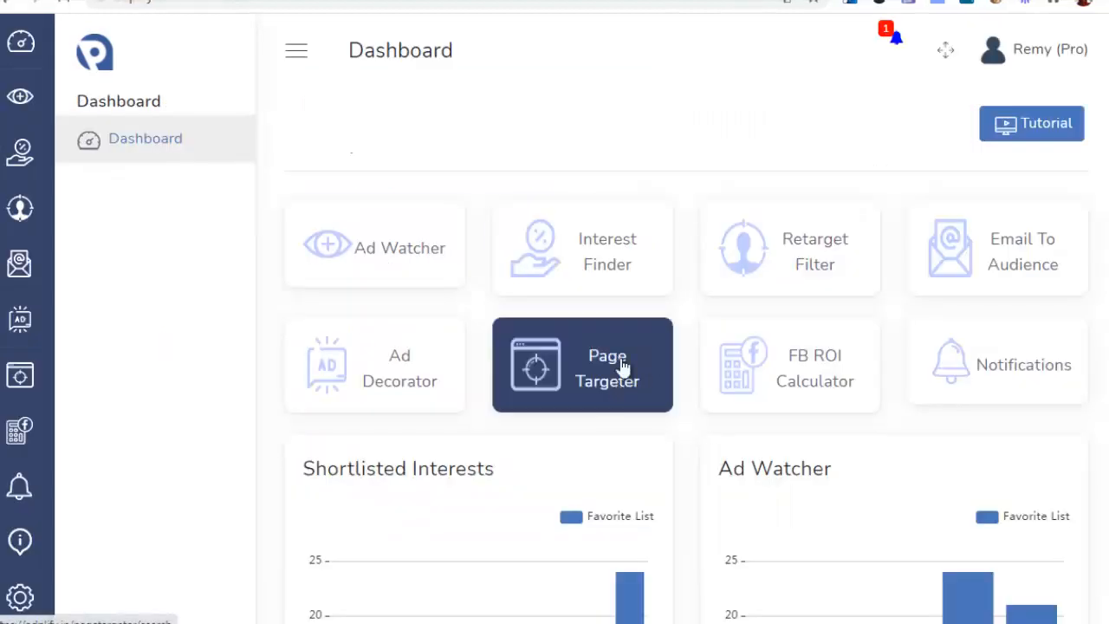
# Step: Open the Page Targeter and search Facebook pages for "montage video" with a limit of 100
pyautogui.click(619, 372)
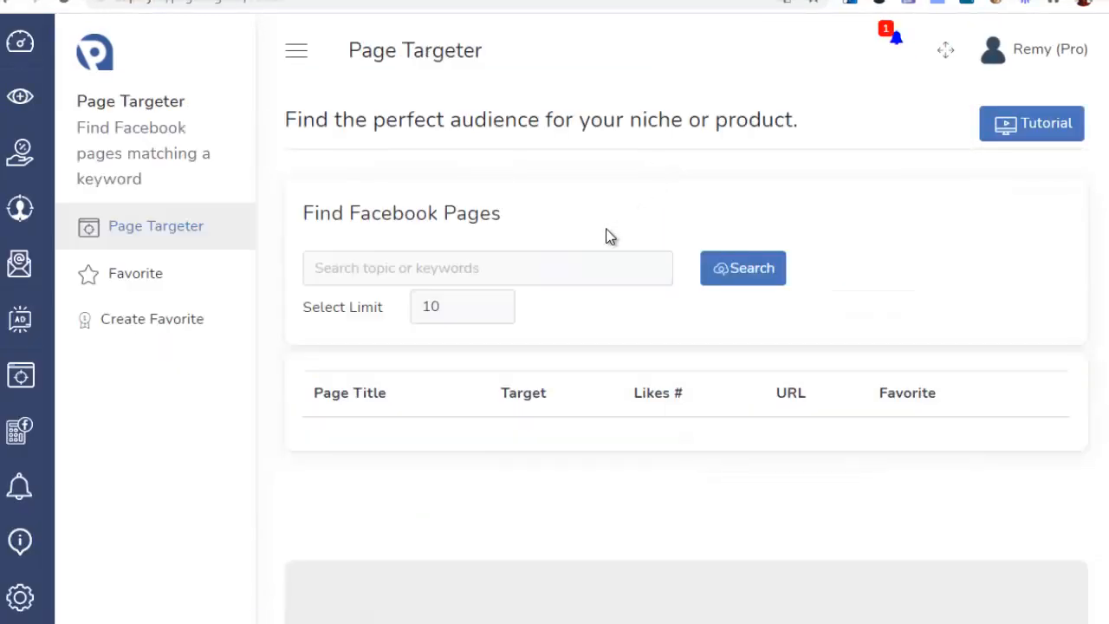
pyautogui.click(396, 275)
pyautogui.write('montage video')
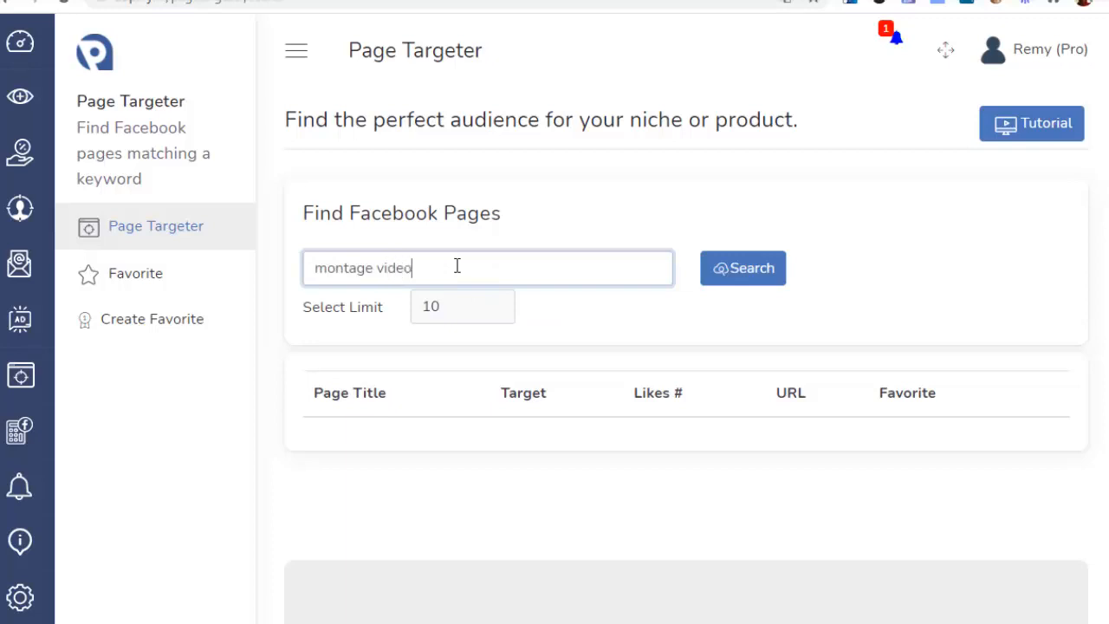
pyautogui.click(455, 310)
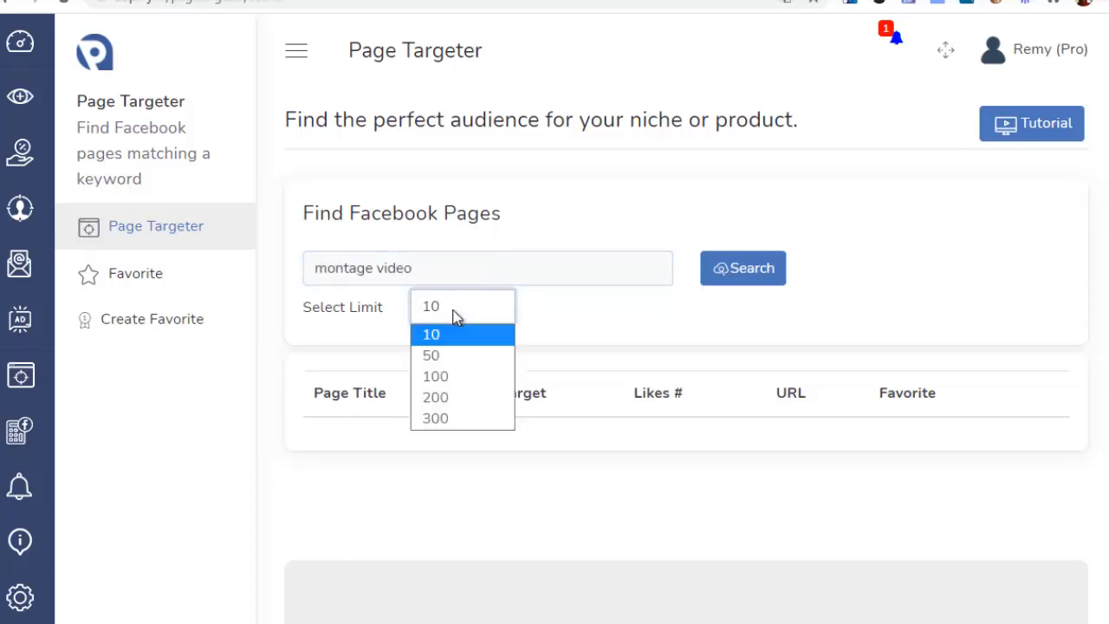
pyautogui.click(448, 377)
pyautogui.click(742, 275)
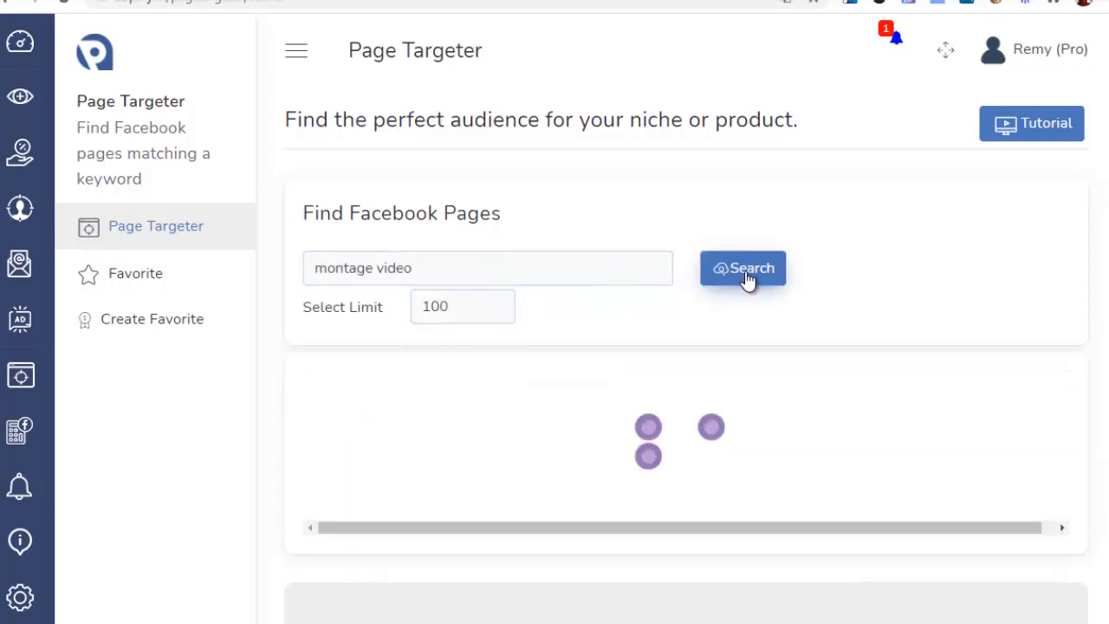
pyautogui.scroll(-9, 414, 299)
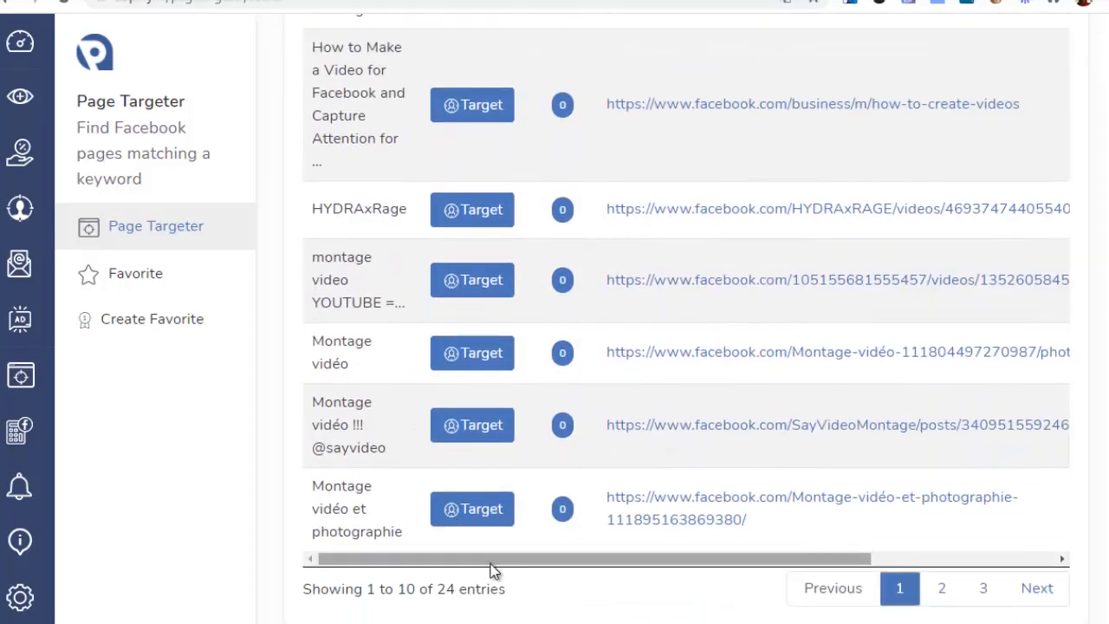
# Step: Examine the favorite lists offered for the "montage video YOUTUBE" result and look back over the found pages
pyautogui.moveTo(490, 562); pyautogui.dragTo(875, 577)
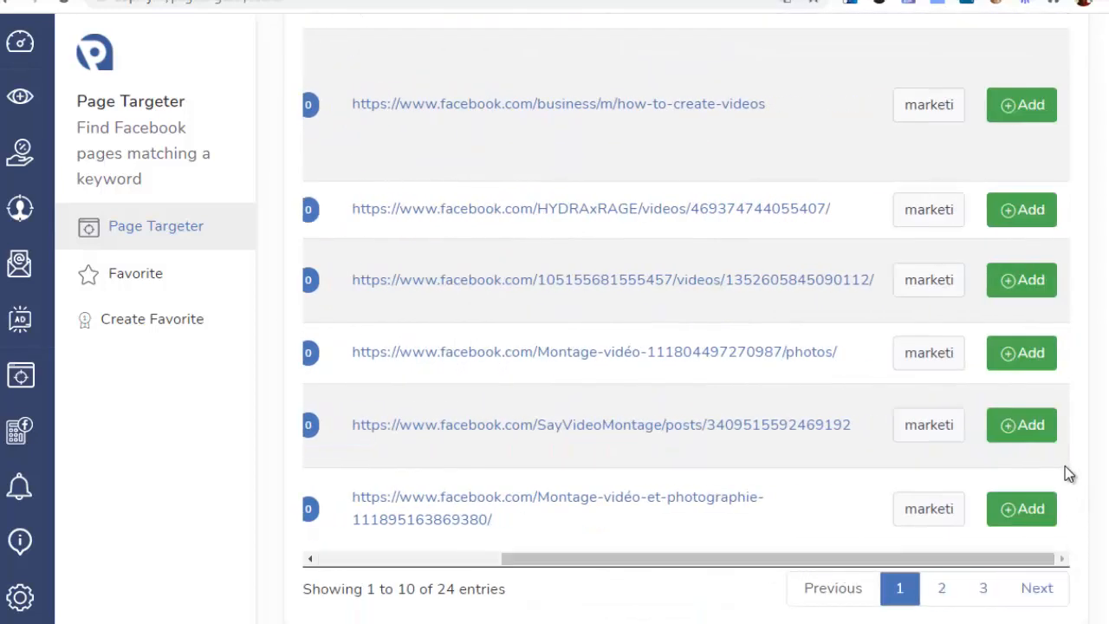
pyautogui.click(929, 280)
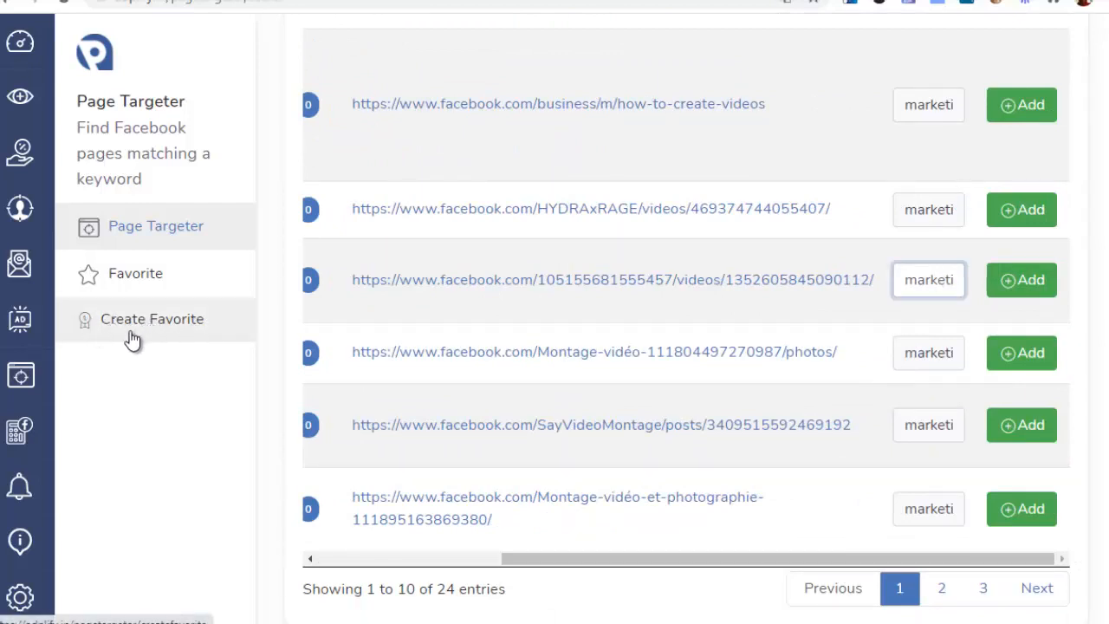
pyautogui.click(928, 286)
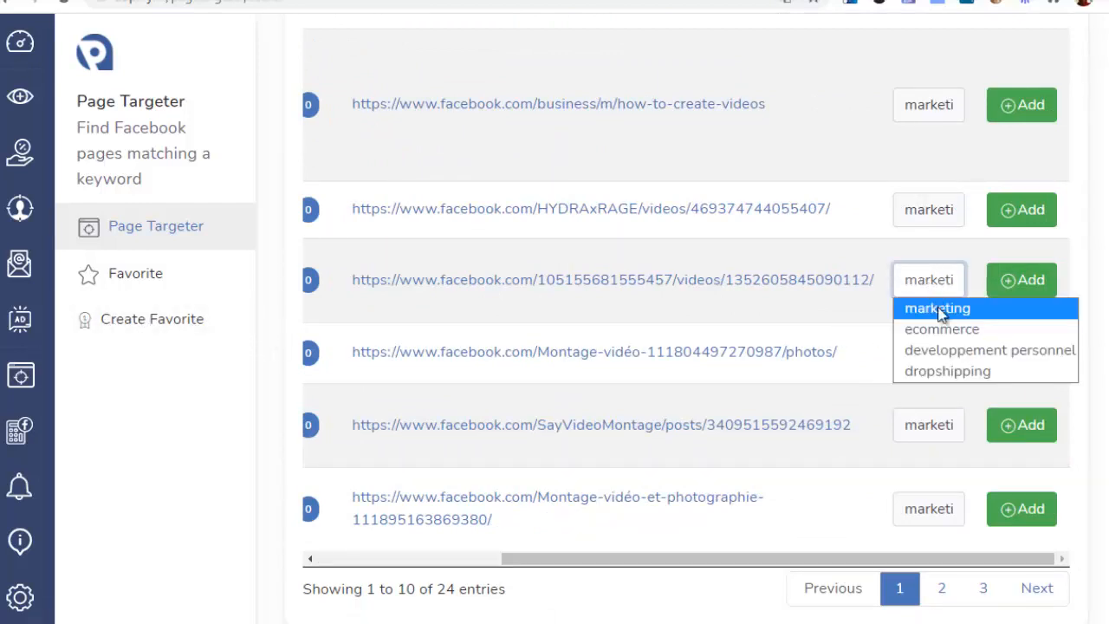
pyautogui.click(948, 272)
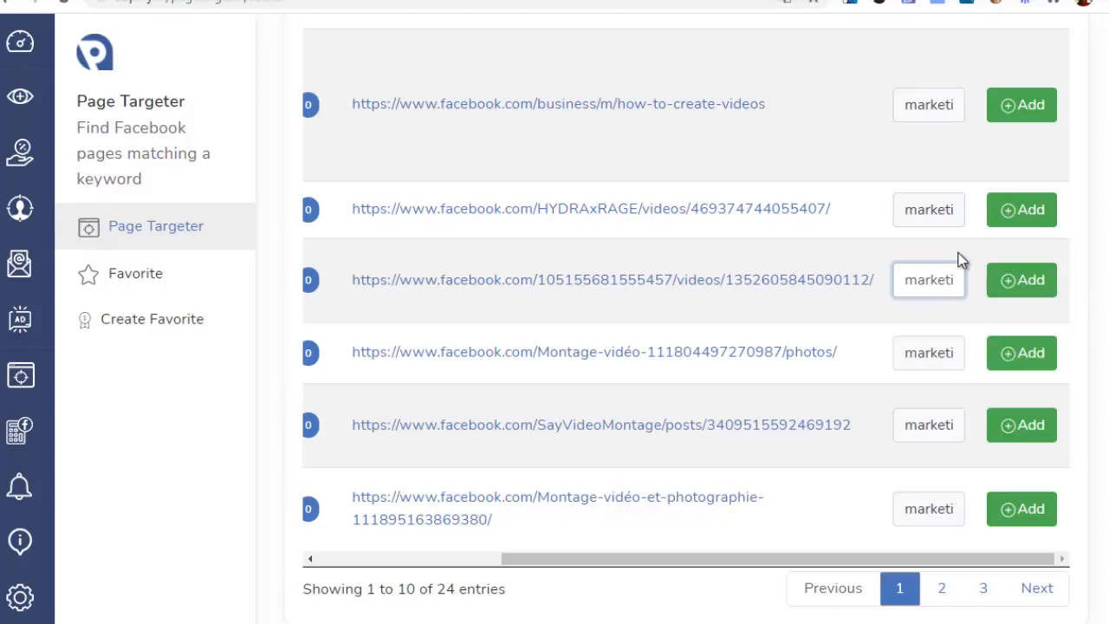
pyautogui.click(963, 254)
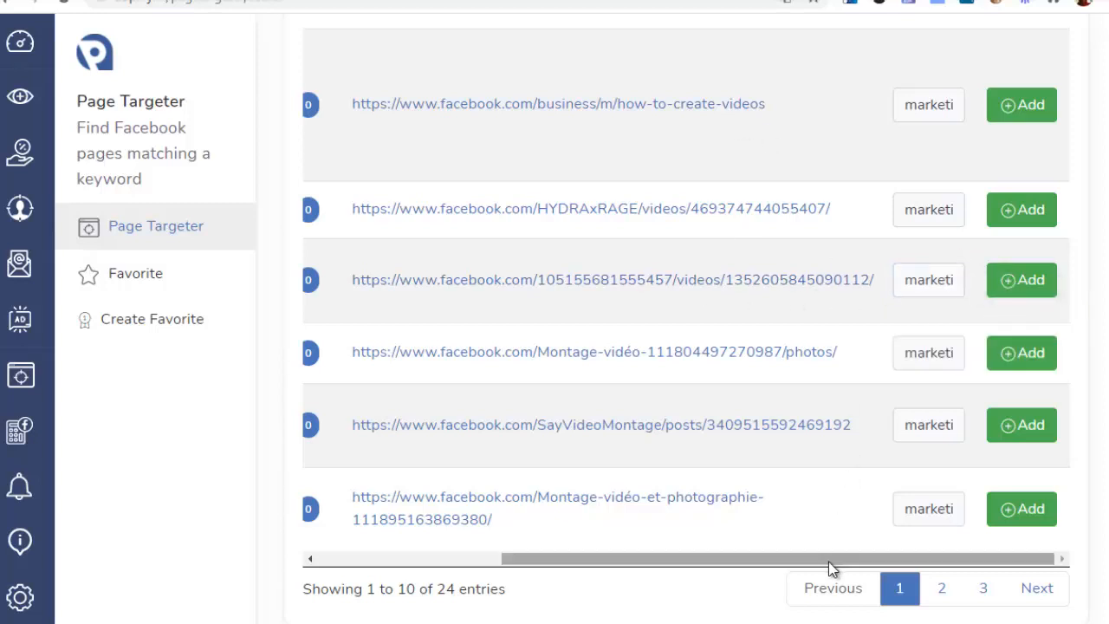
pyautogui.moveTo(830, 561); pyautogui.dragTo(633, 561)
pyautogui.scroll(3, 688, 377)
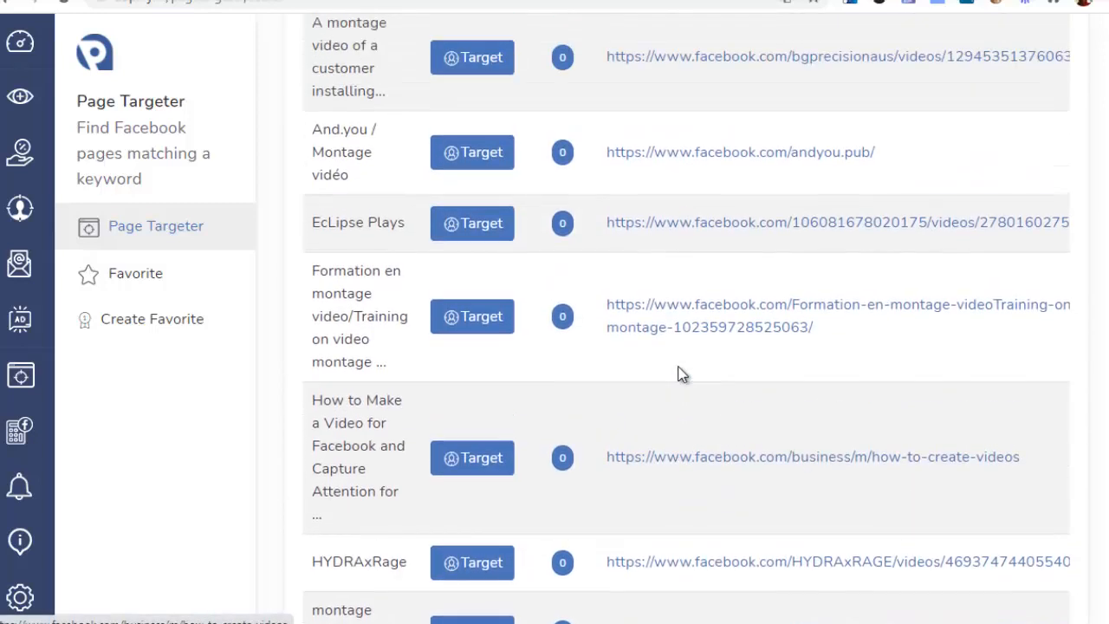
pyautogui.scroll(1, 680, 374)
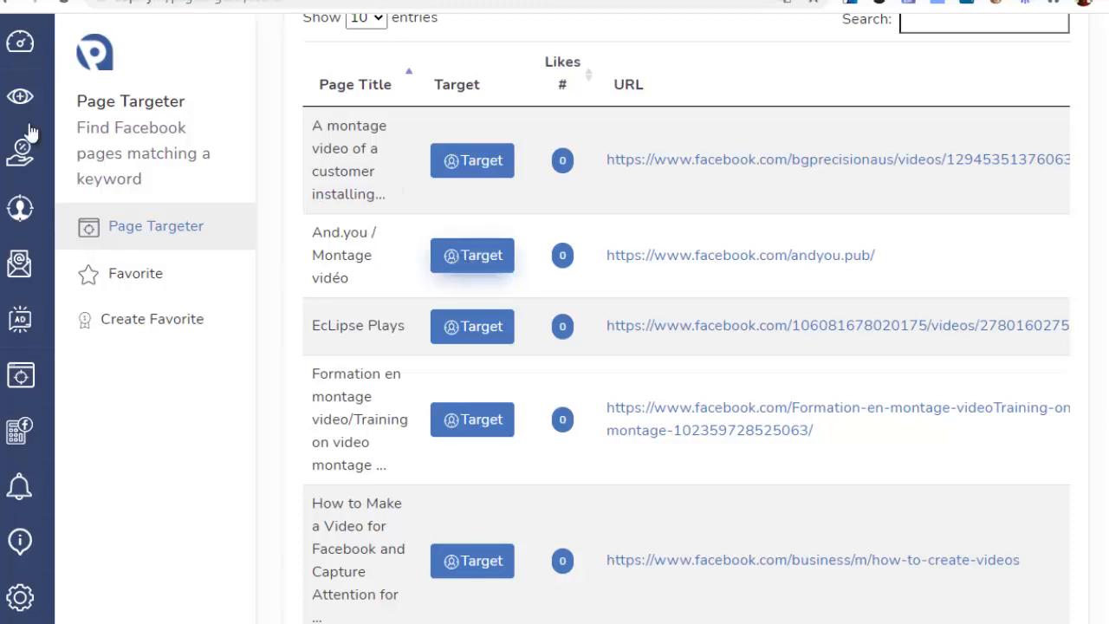
# Step: Search Facebook pages for "mode" with a limit of 50 and browse to the second page of results
pyautogui.moveTo(11, 114)
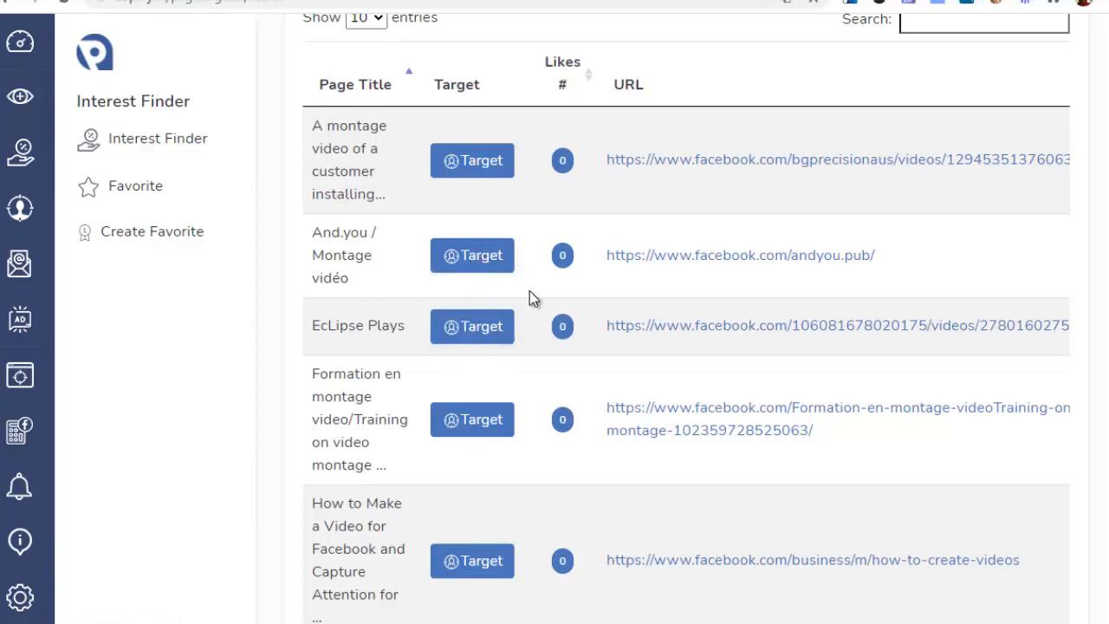
pyautogui.scroll(2, 458, 284)
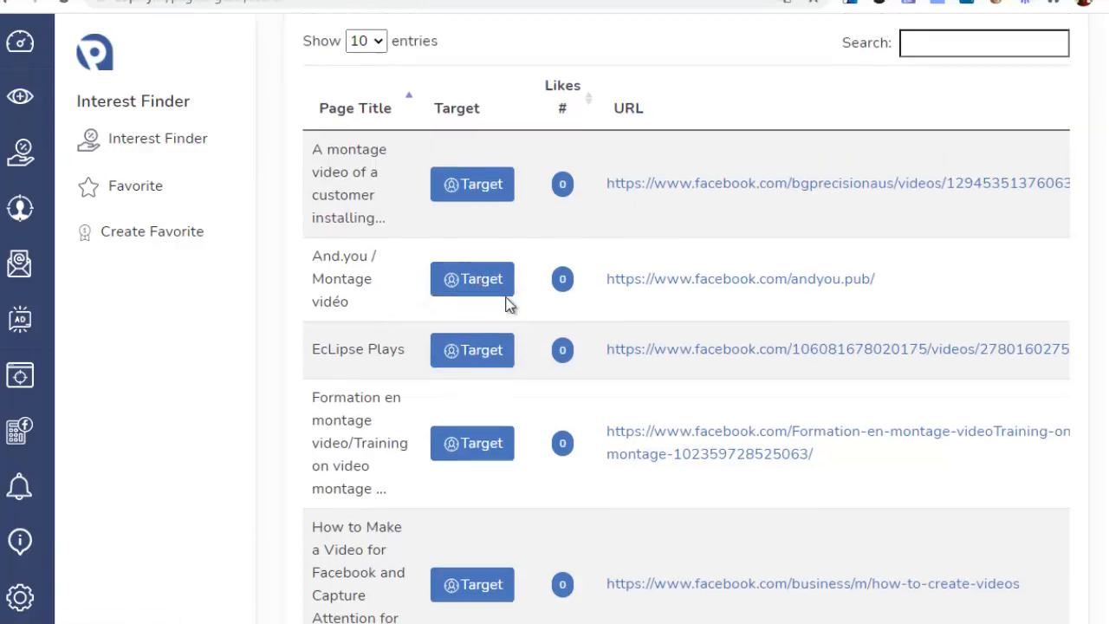
pyautogui.moveTo(440, 88); pyautogui.dragTo(312, 90)
pyautogui.write('mode')
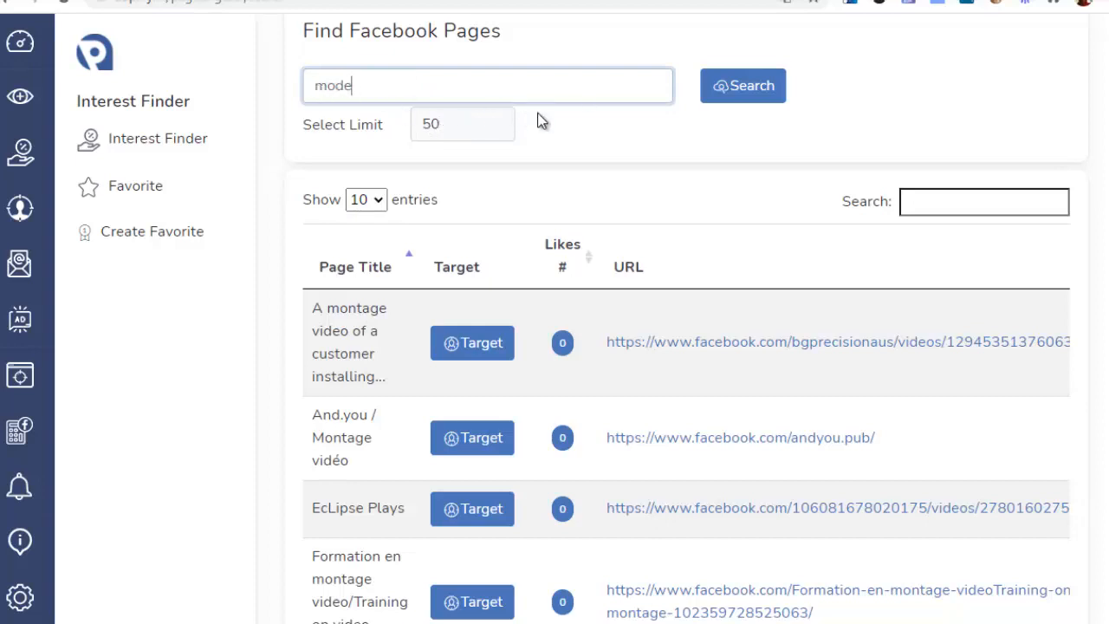
pyautogui.click(744, 88)
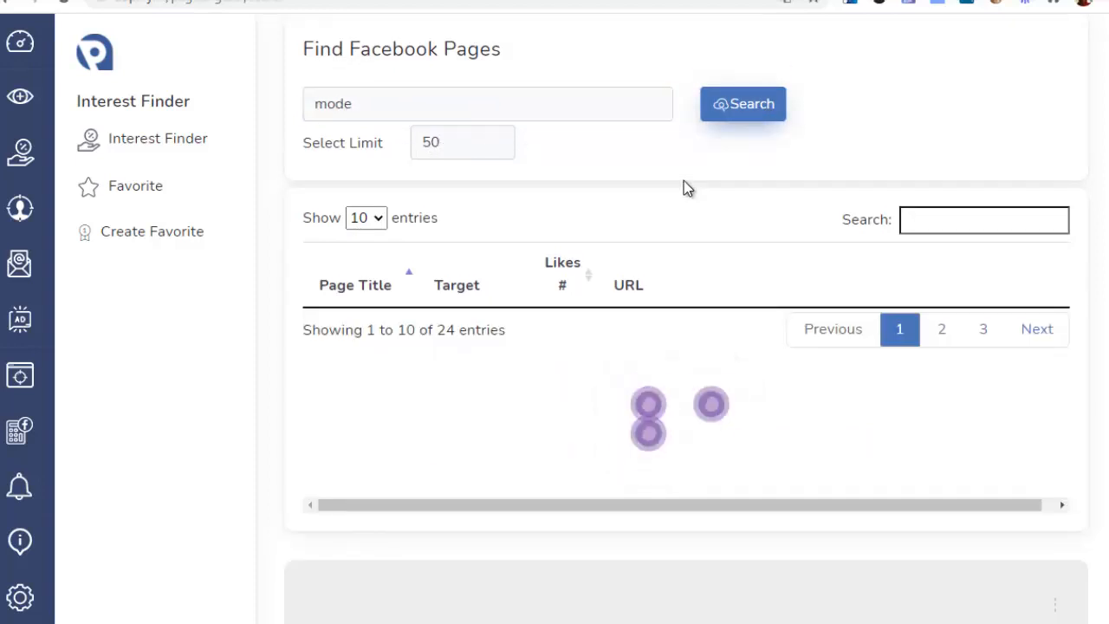
pyautogui.scroll(-4, 468, 234)
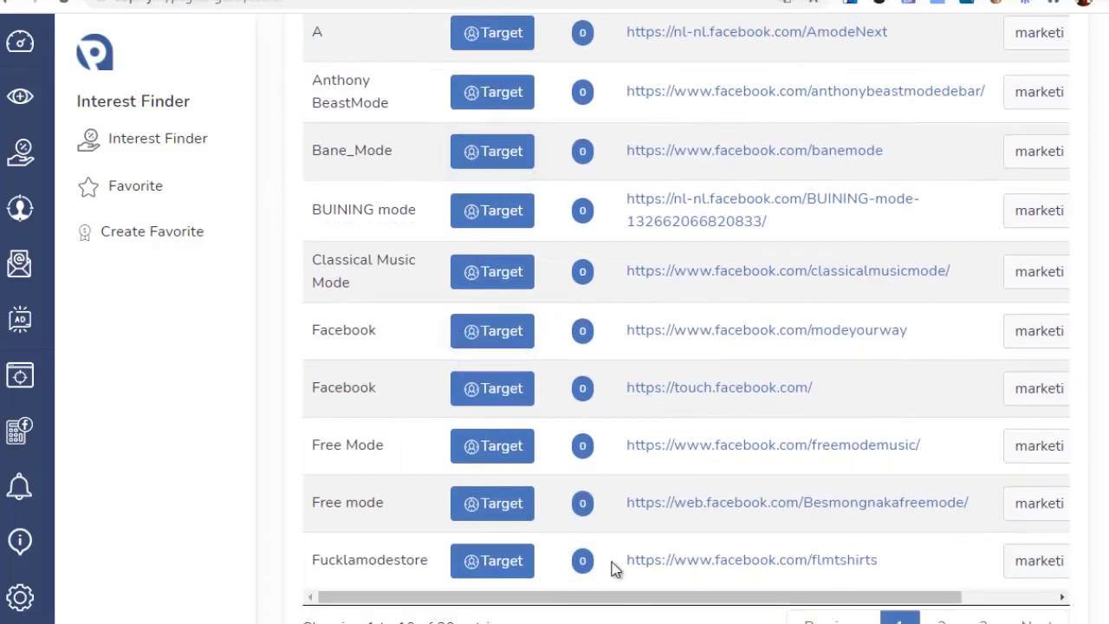
pyautogui.moveTo(701, 598); pyautogui.dragTo(803, 598)
pyautogui.click(959, 617)
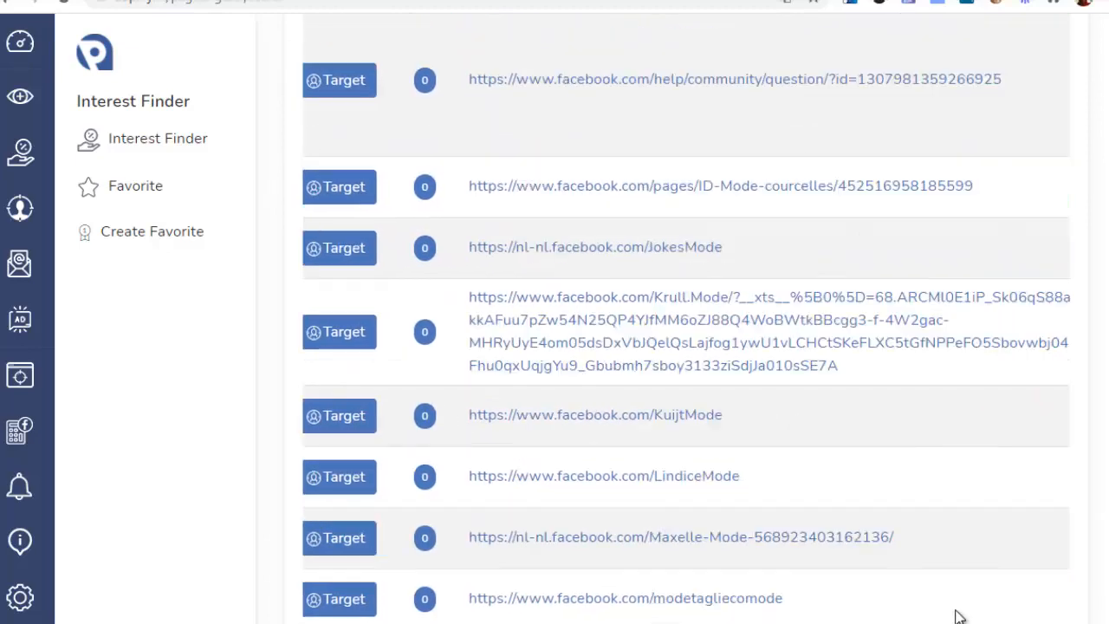
pyautogui.scroll(3, 792, 495)
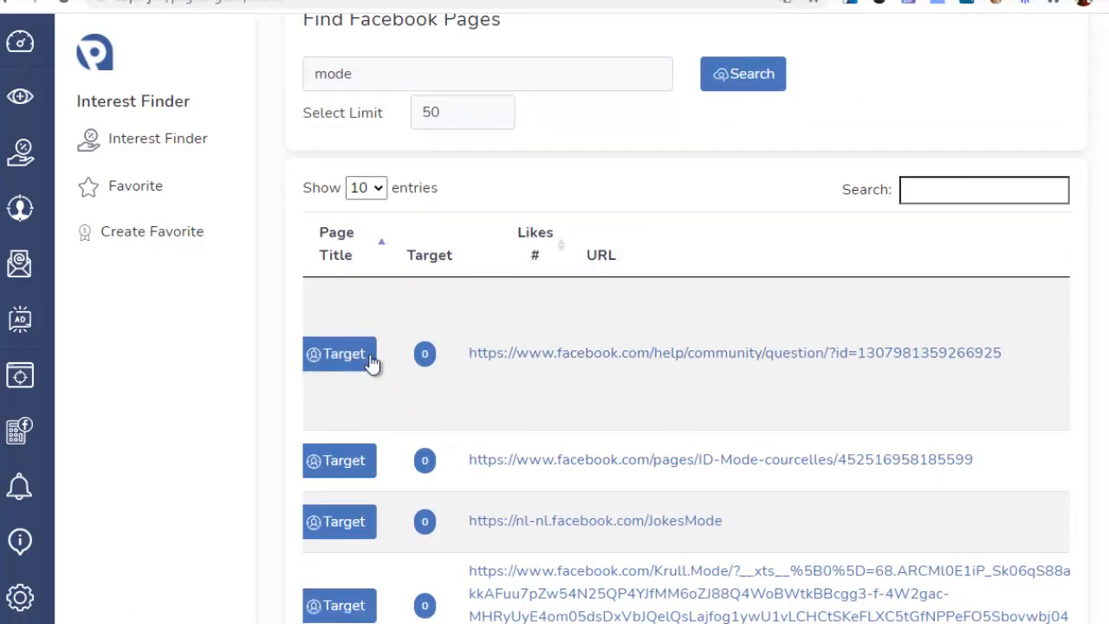
pyautogui.scroll(1, 503, 270)
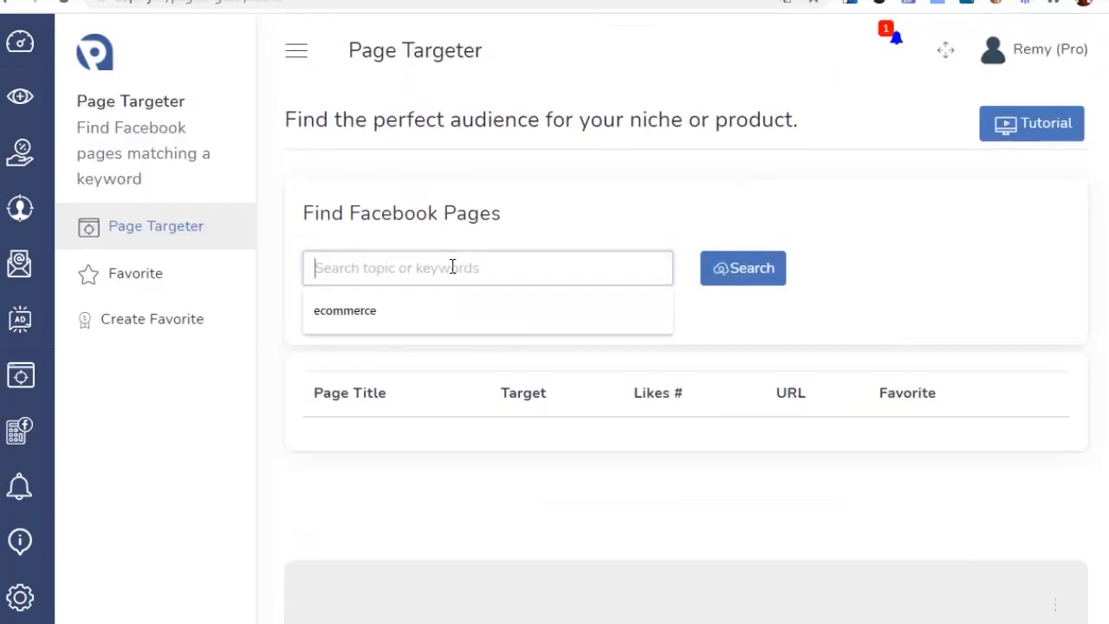
# Step: Search Facebook pages for "dropshipping" with a limit of 300
pyautogui.write('dropshipping')
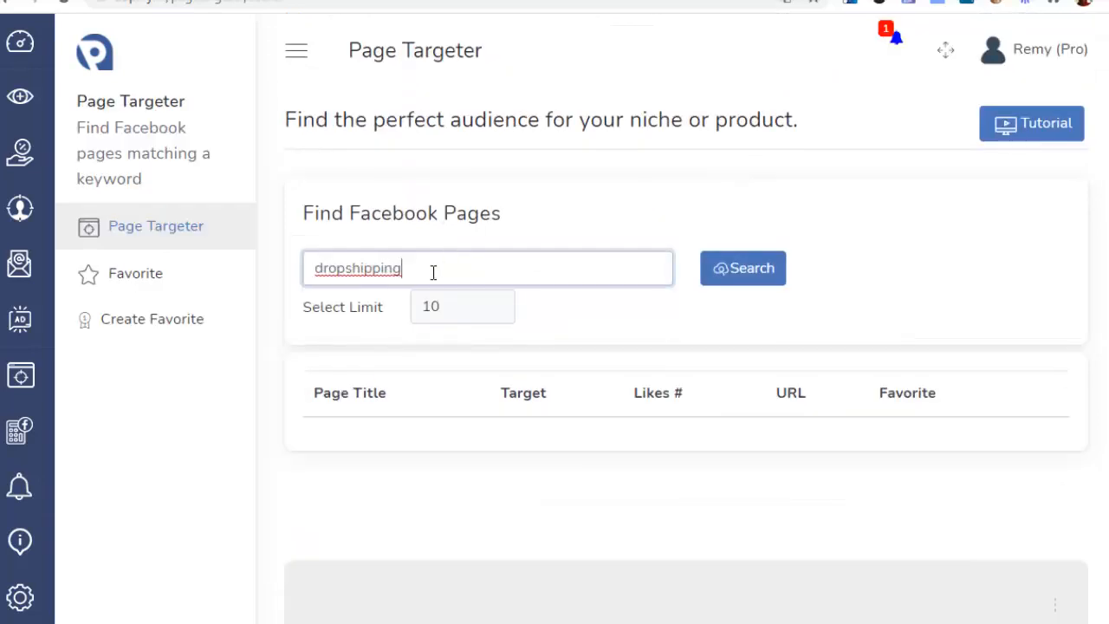
pyautogui.click(463, 308)
pyautogui.click(445, 420)
pyautogui.click(737, 270)
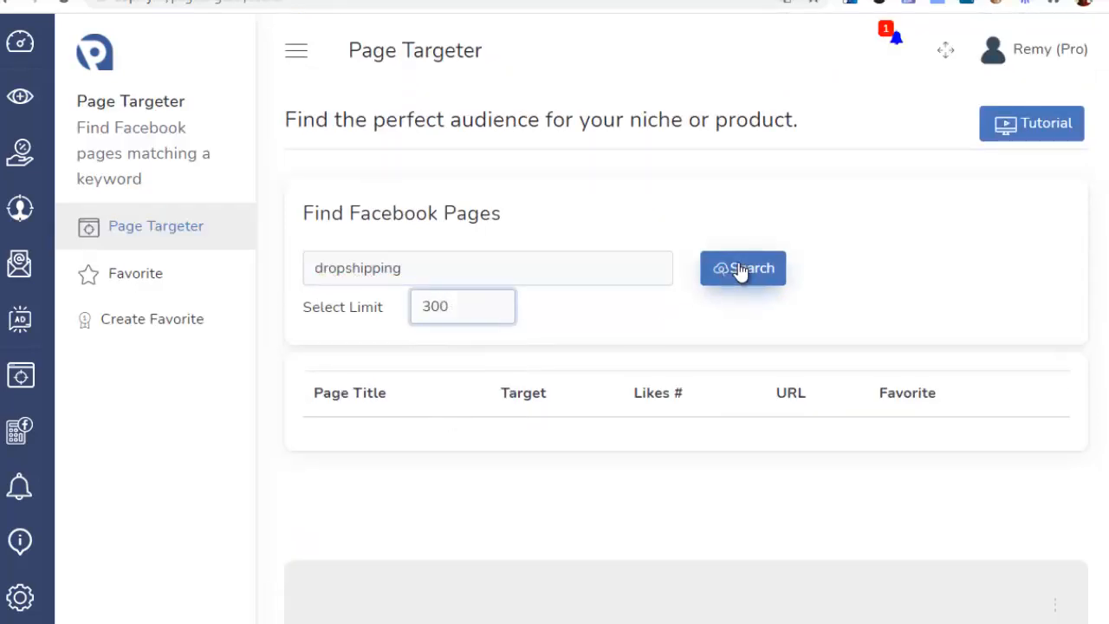
# Step: Add the first two dropshipping results to the dropshipping favorite list
pyautogui.scroll(-7, 641, 338)
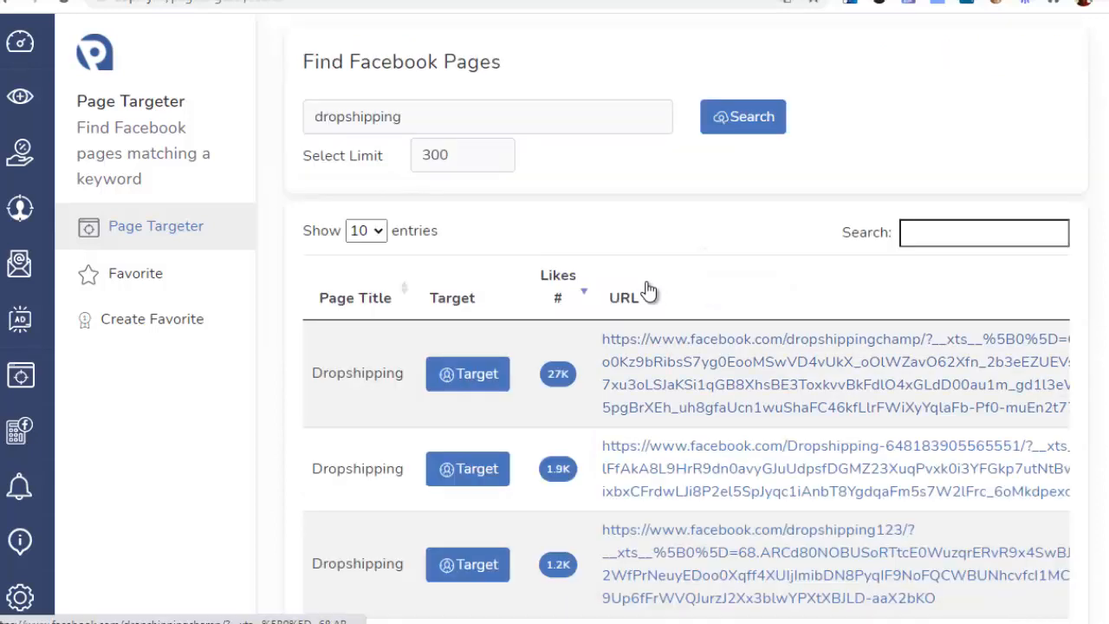
pyautogui.scroll(-2, 550, 460)
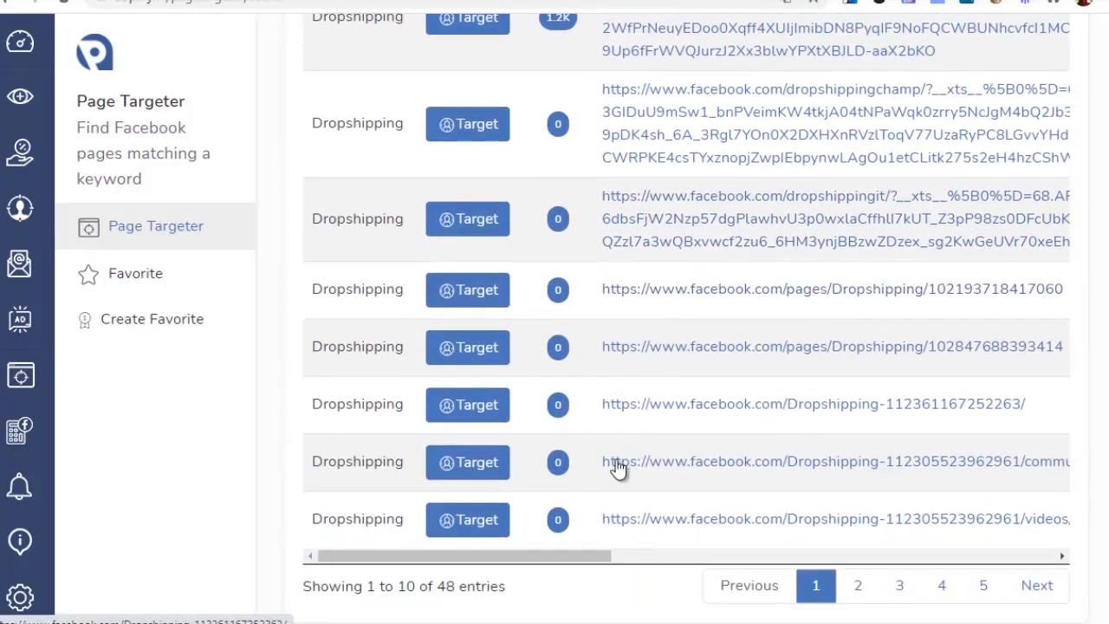
pyautogui.scroll(-5, 554, 514)
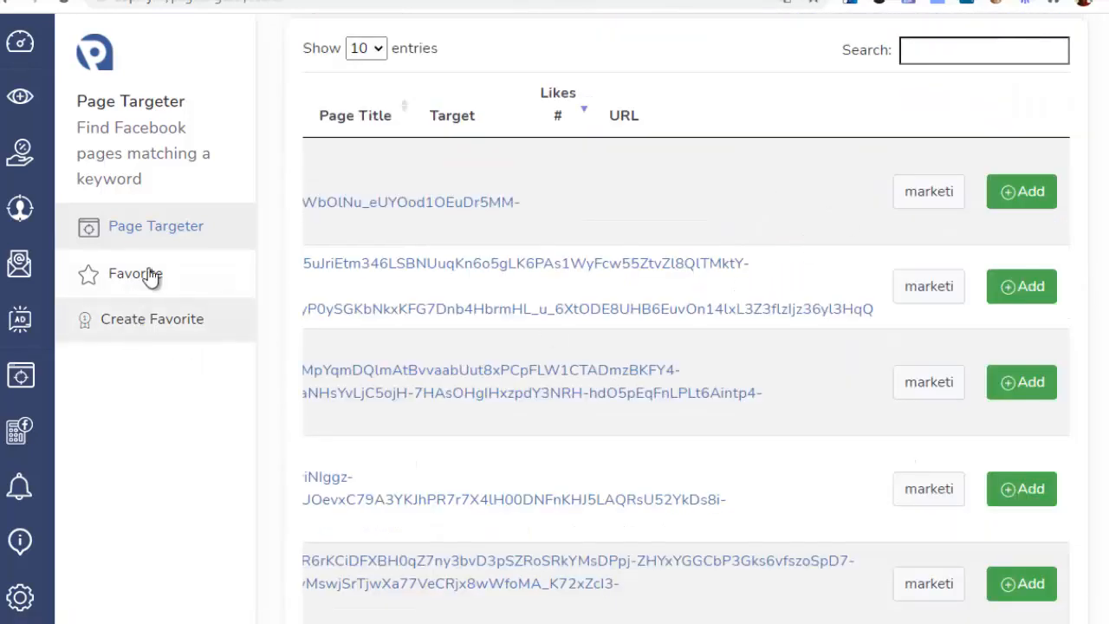
pyautogui.click(933, 185)
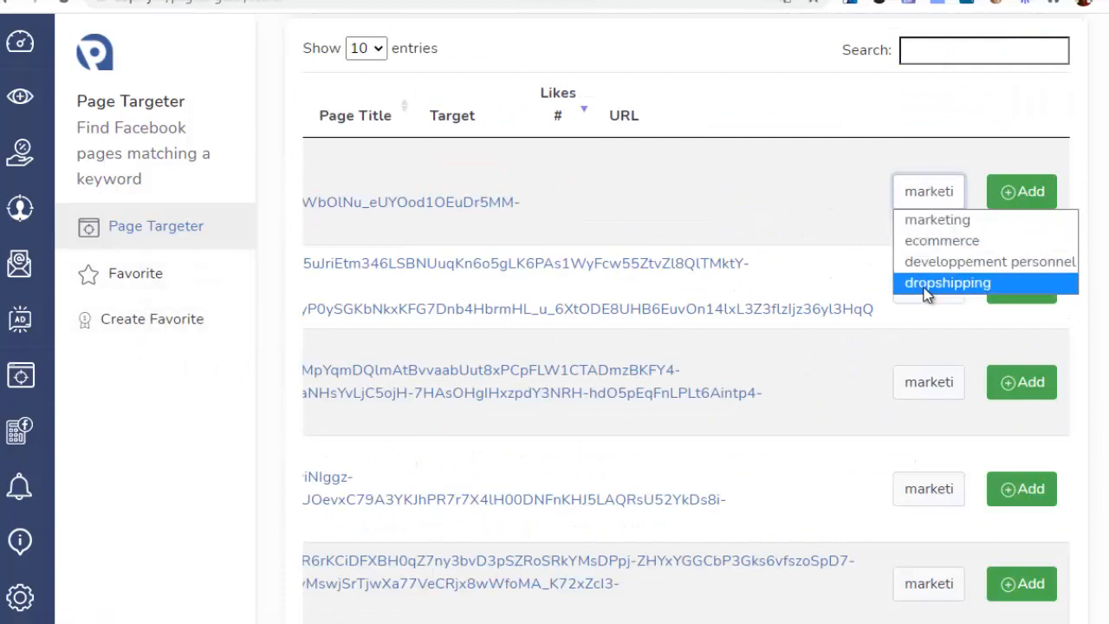
pyautogui.click(926, 285)
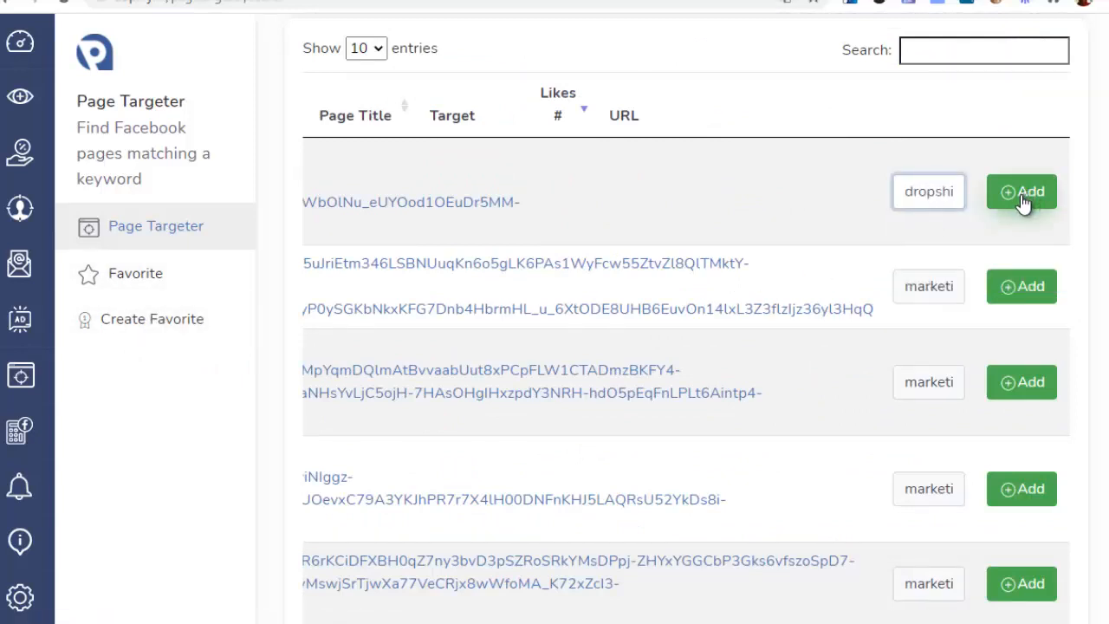
pyautogui.click(944, 291)
pyautogui.click(934, 380)
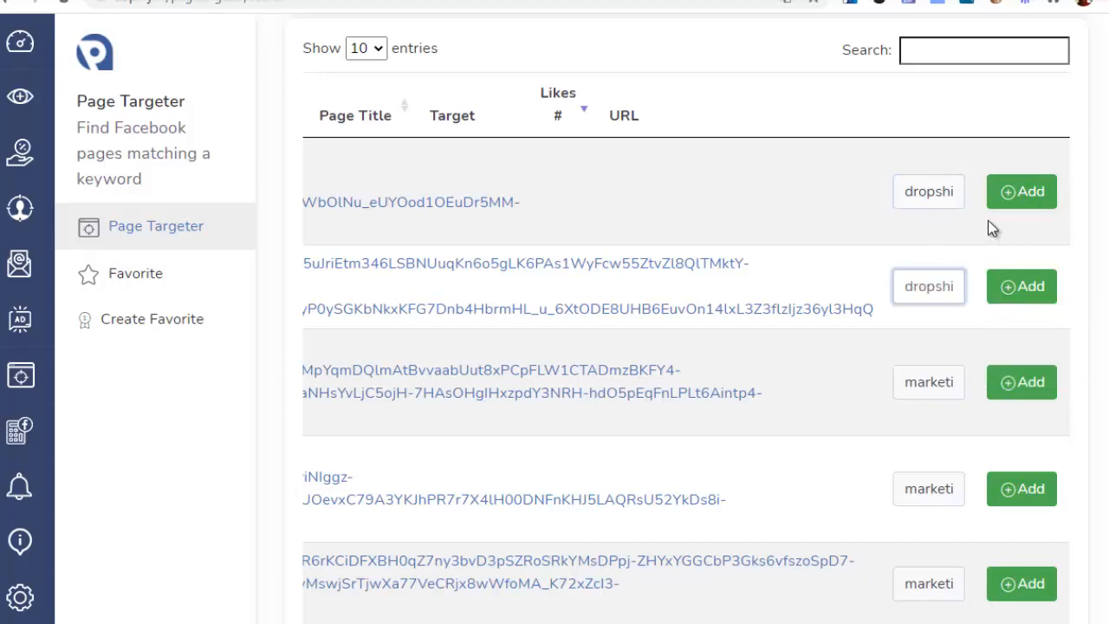
pyautogui.click(1011, 195)
pyautogui.click(1016, 294)
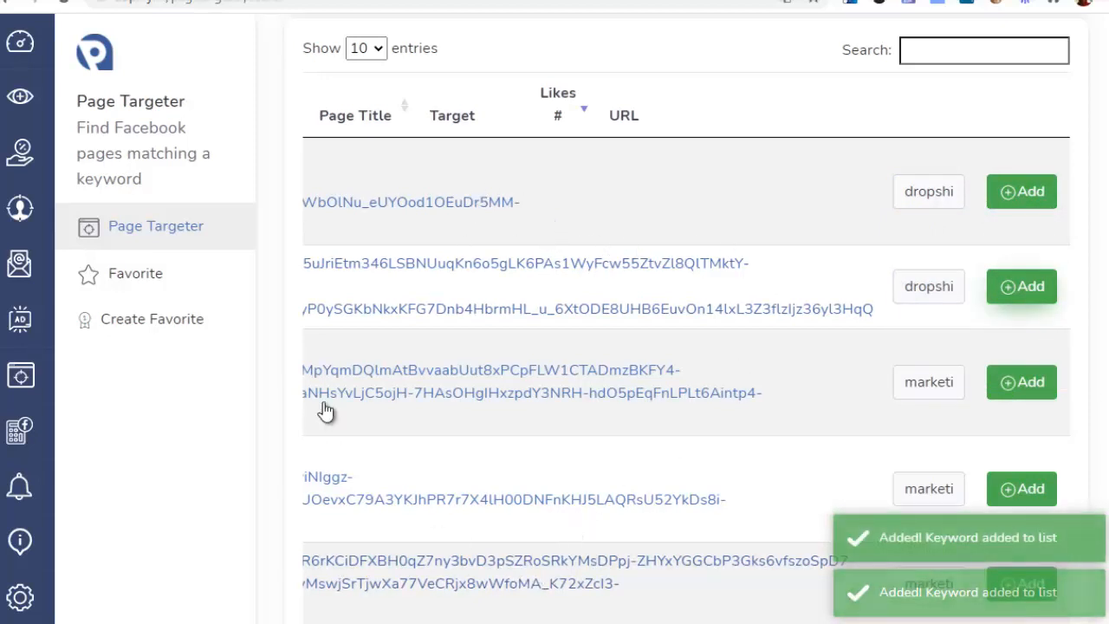
# Step: Open the dropshipping favorite list and review its shortlisted pages
pyautogui.click(125, 289)
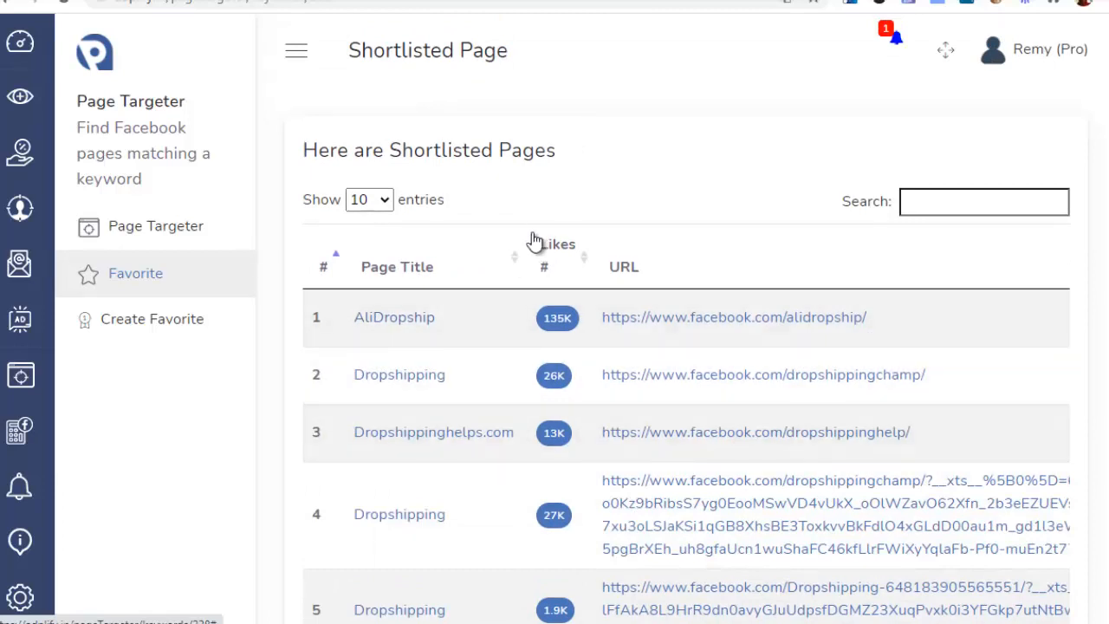
pyautogui.scroll(-1, 609, 501)
pyautogui.scroll(1, 609, 501)
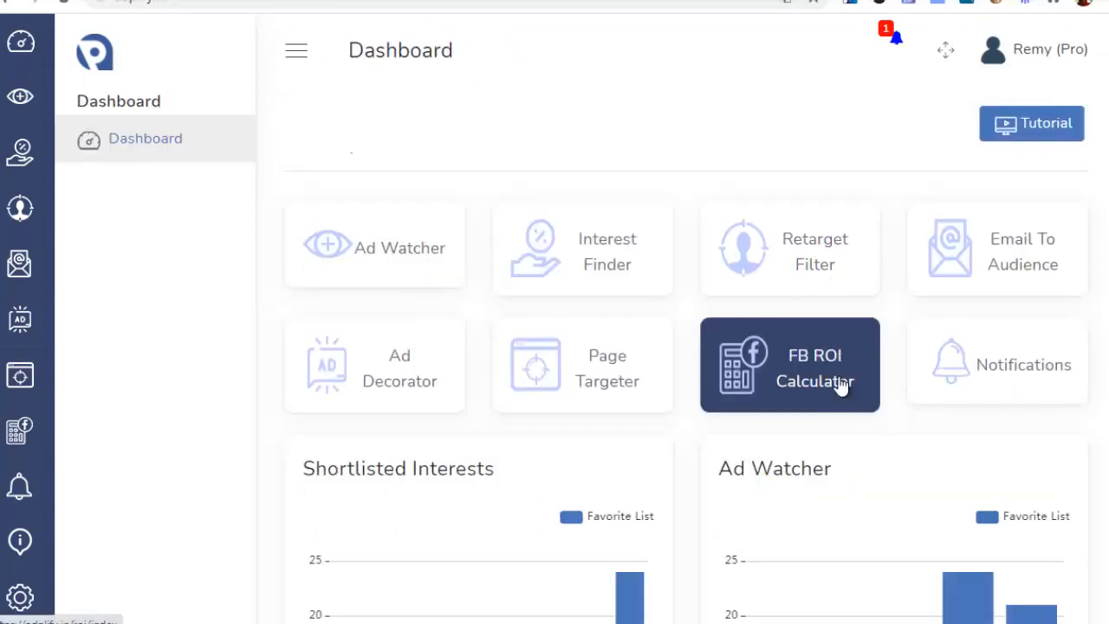
# Step: Open the FB ROI Calculator and set the monthly ad spend to $225
pyautogui.click(812, 374)
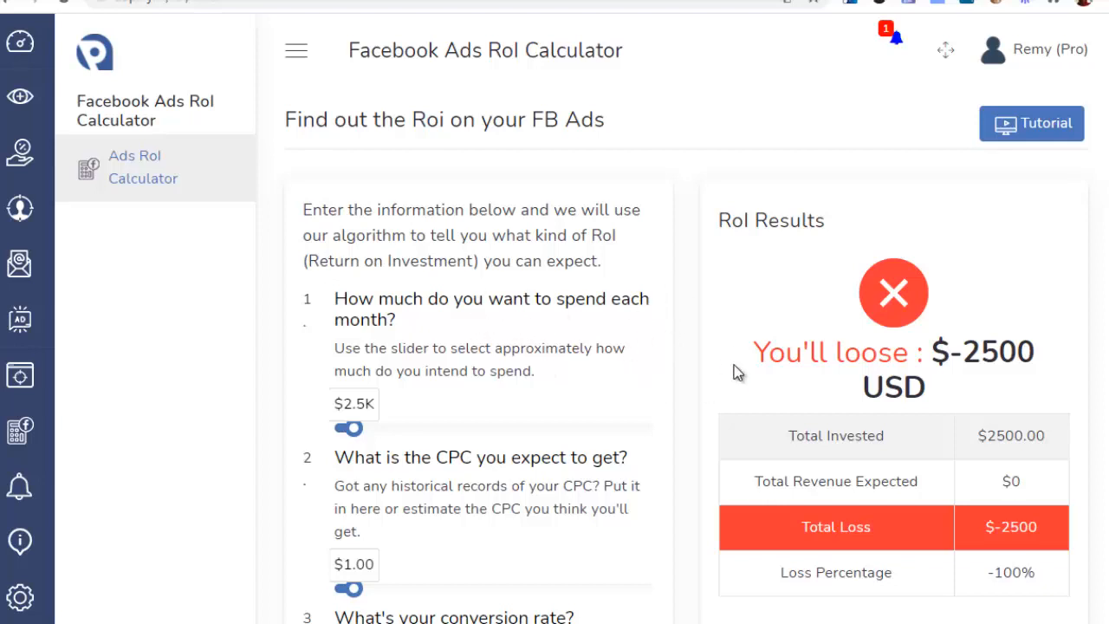
pyautogui.scroll(-1, 646, 318)
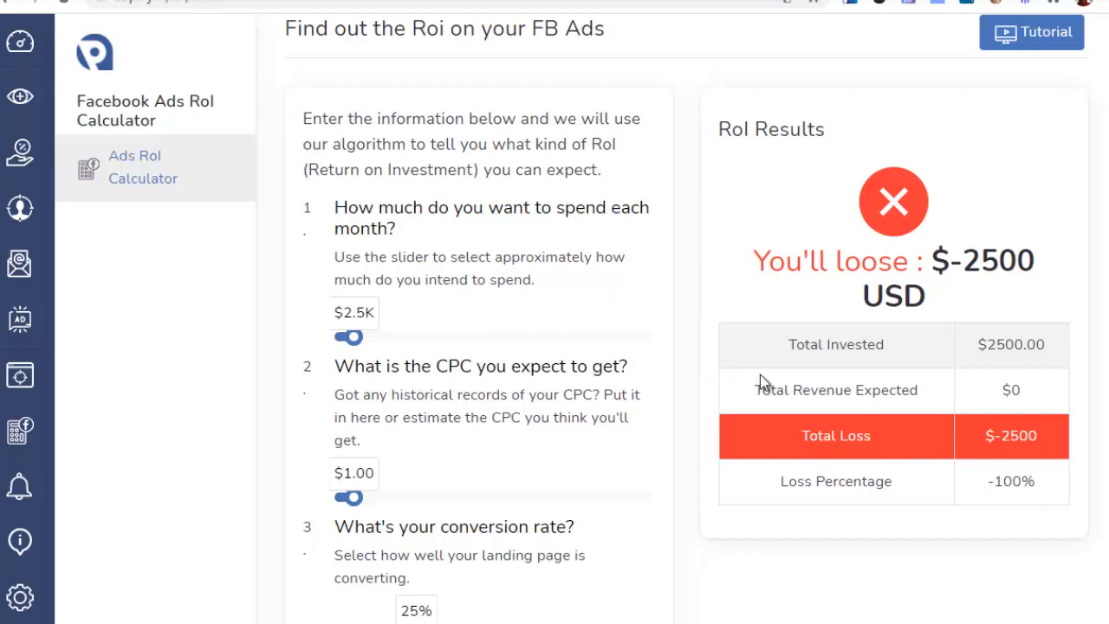
pyautogui.scroll(1, 761, 374)
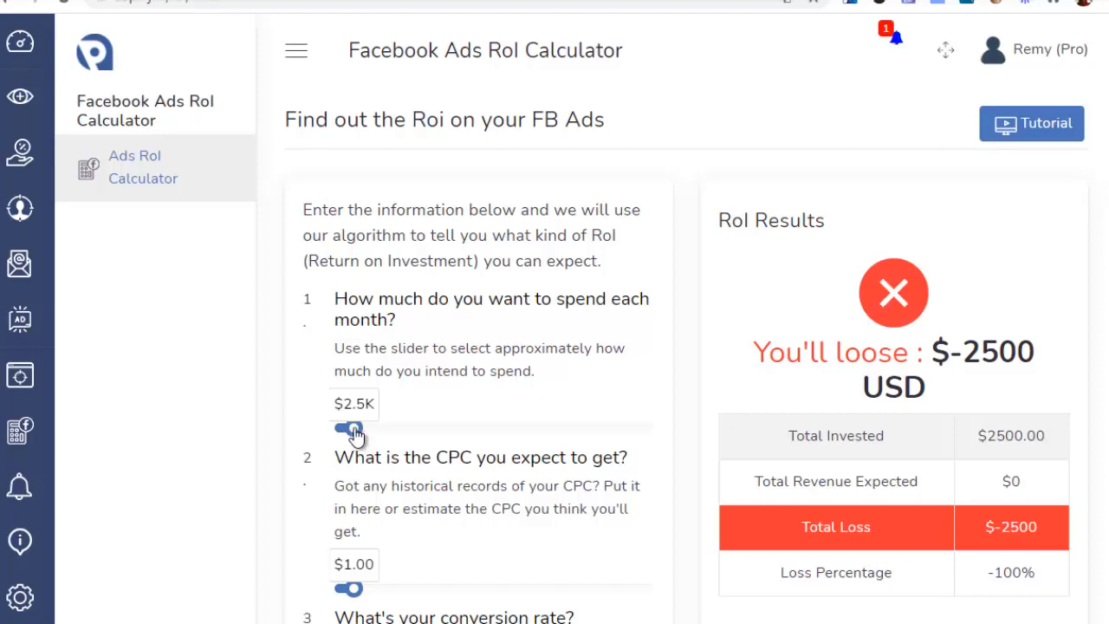
pyautogui.moveTo(353, 430)
pyautogui.mouseDown()
pyautogui.moveTo(477, 434)
pyautogui.moveTo(340, 428)
pyautogui.mouseUp()
# Step: Set the expected CPC to $0.49 and the landing page conversion rate to 28%
pyautogui.scroll(-2, 555, 344)
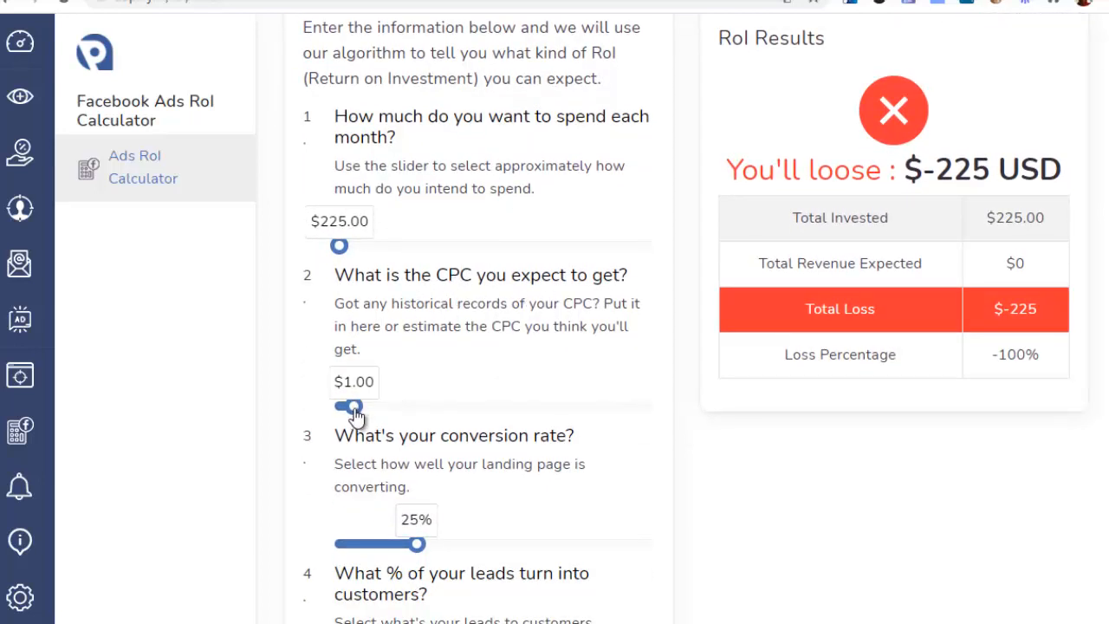
pyautogui.moveTo(356, 416); pyautogui.dragTo(345, 413)
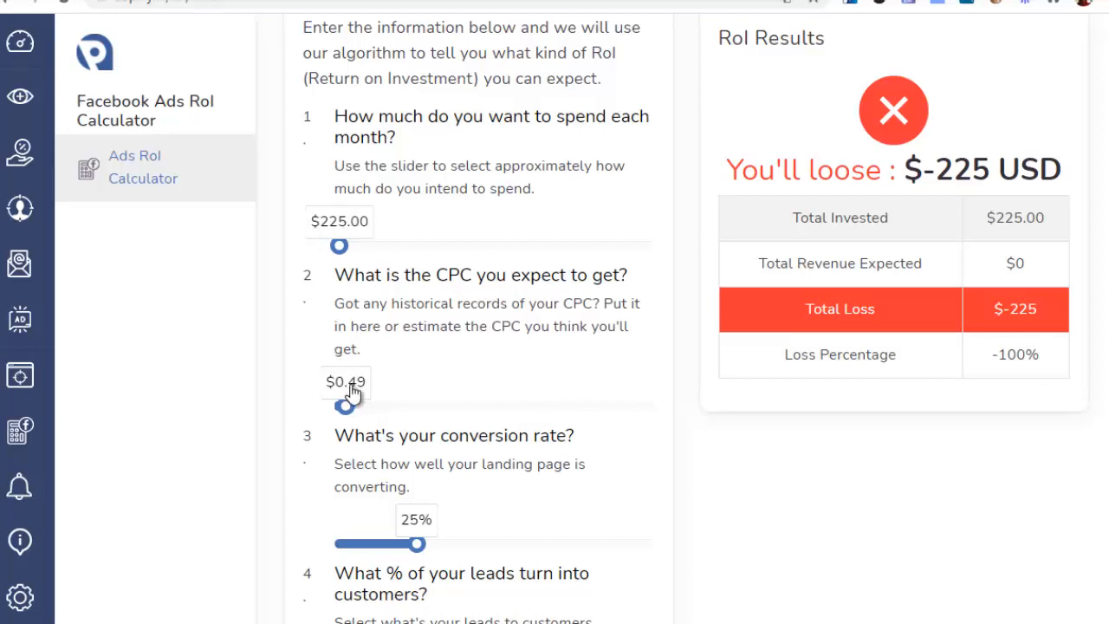
pyautogui.scroll(-1, 433, 412)
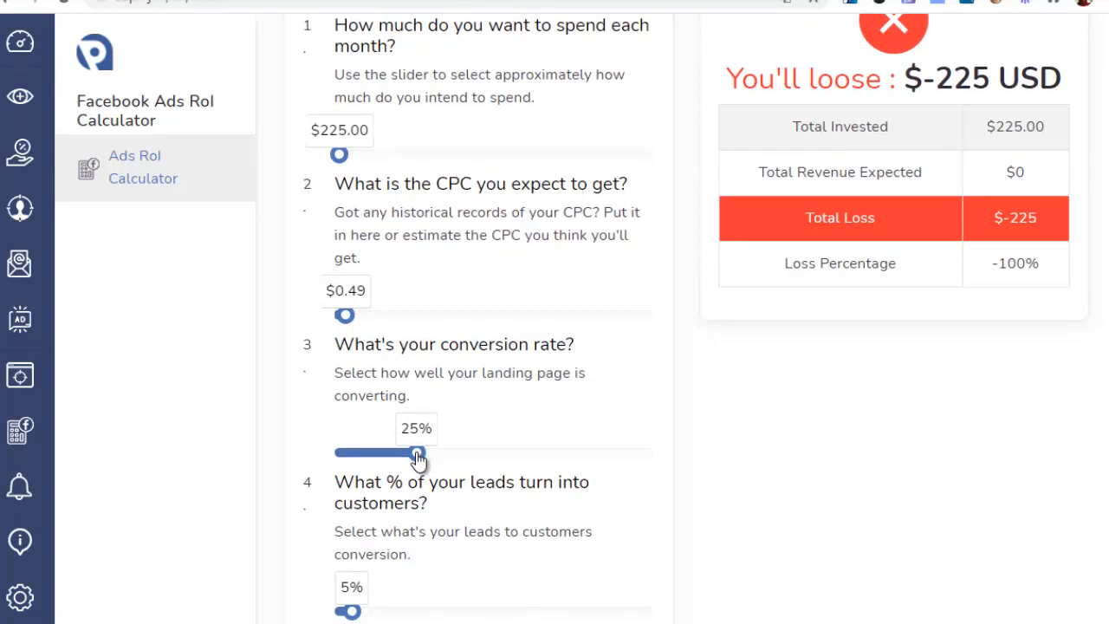
pyautogui.moveTo(418, 458)
pyautogui.mouseDown()
pyautogui.moveTo(384, 456)
pyautogui.moveTo(430, 458)
pyautogui.mouseUp()
# Step: Set the percentage of leads turning into customers to 4% and the average sale amount to $97
pyautogui.scroll(-1, 471, 460)
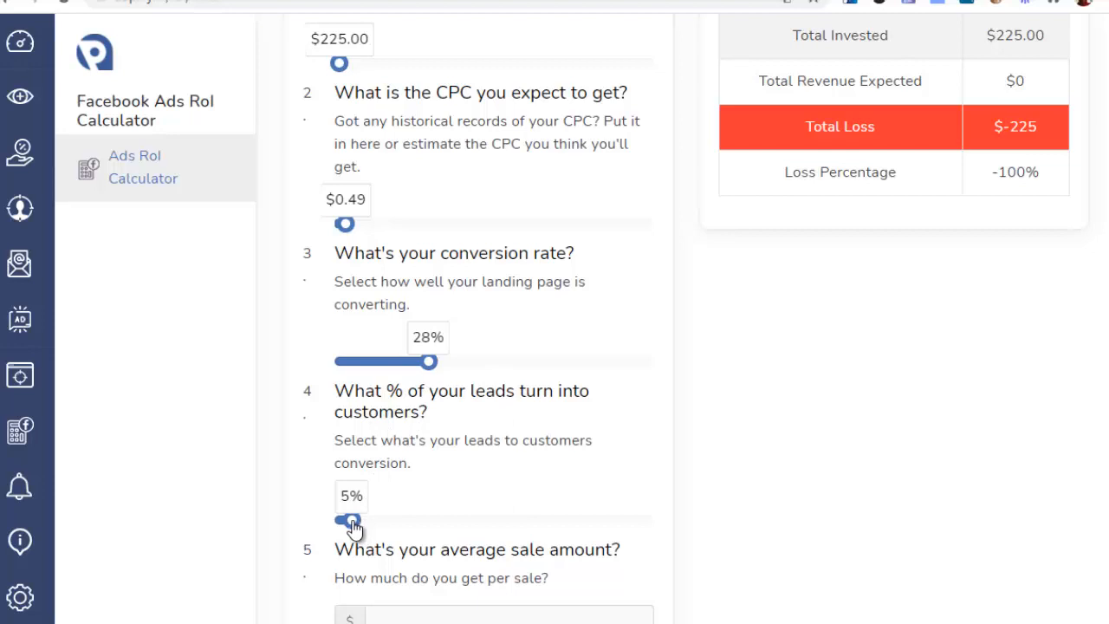
pyautogui.moveTo(354, 527)
pyautogui.mouseDown()
pyautogui.moveTo(367, 527)
pyautogui.moveTo(346, 525)
pyautogui.mouseUp()
pyautogui.scroll(-1, 392, 479)
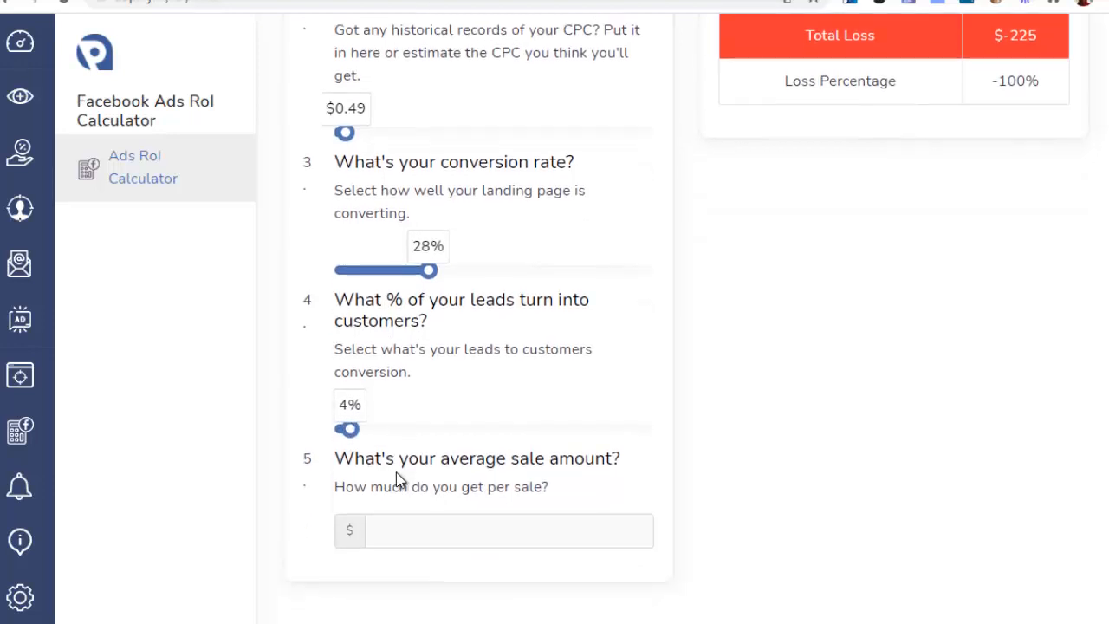
pyautogui.click(379, 530)
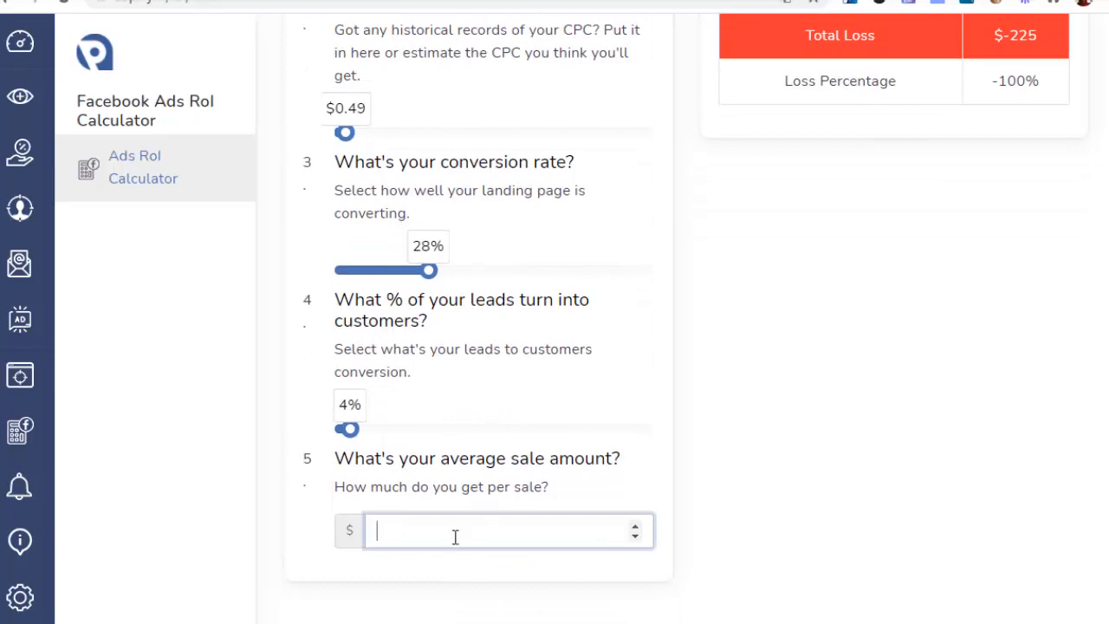
pyautogui.write('97')
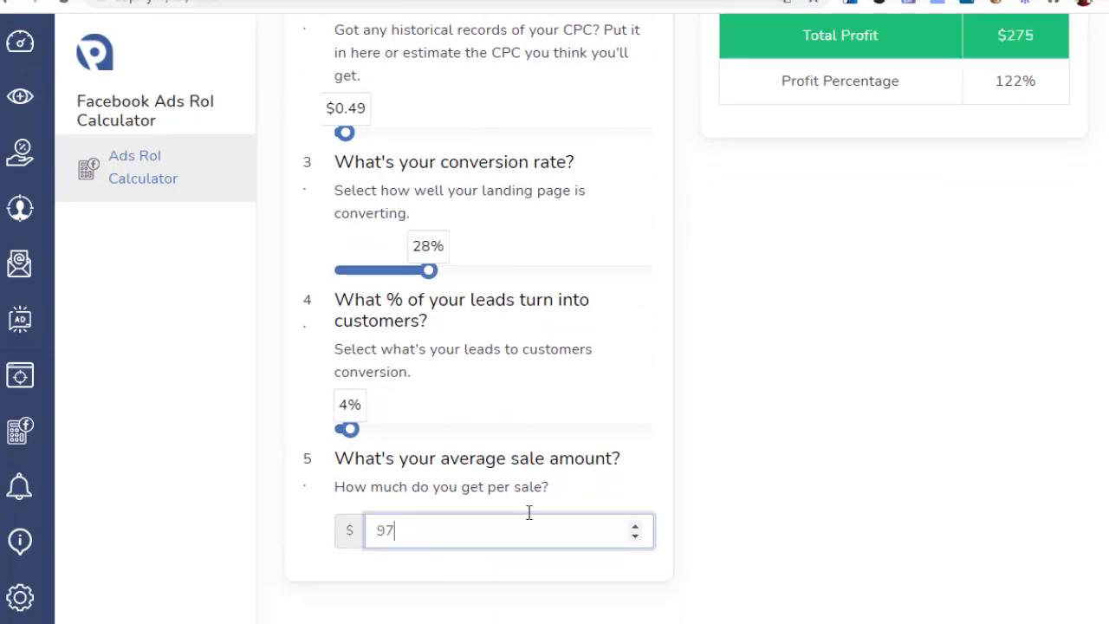
# Step: Try raising the expected CPC to $0.94 and $1.11 to compare the ROI results
pyautogui.scroll(3, 695, 327)
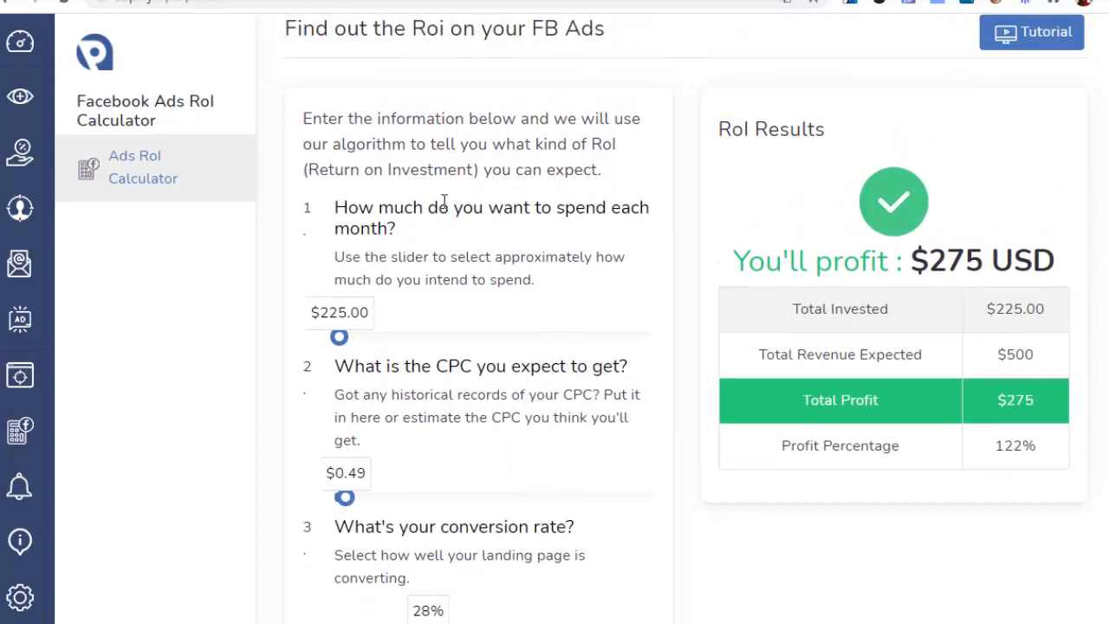
pyautogui.scroll(-1, 631, 358)
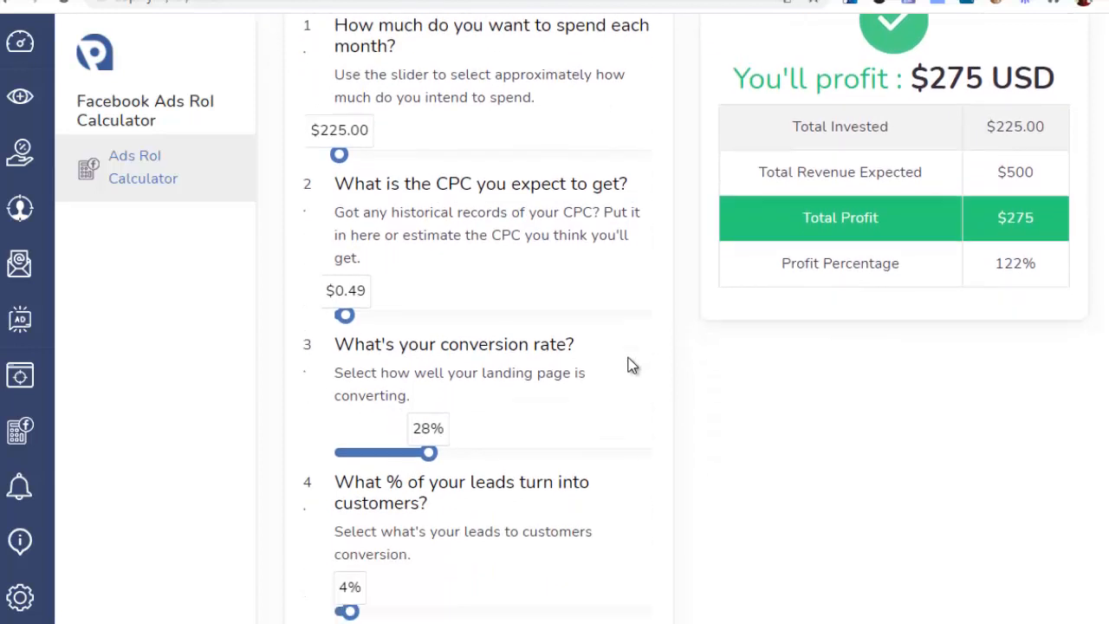
pyautogui.scroll(1, 631, 358)
pyautogui.moveTo(347, 411); pyautogui.dragTo(354, 407)
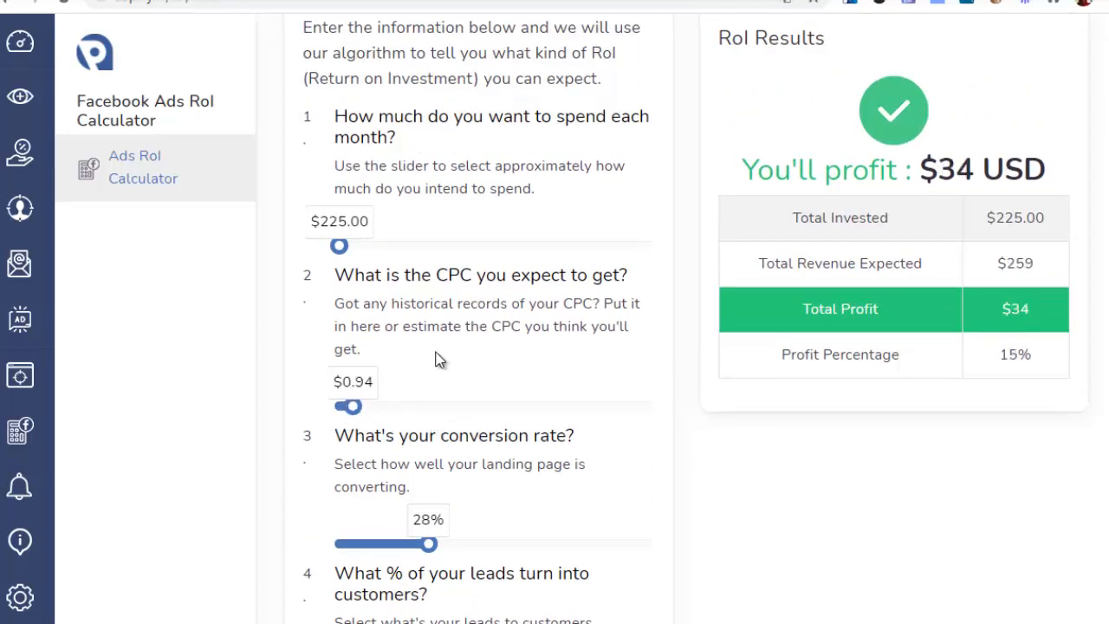
pyautogui.moveTo(362, 412); pyautogui.dragTo(355, 409)
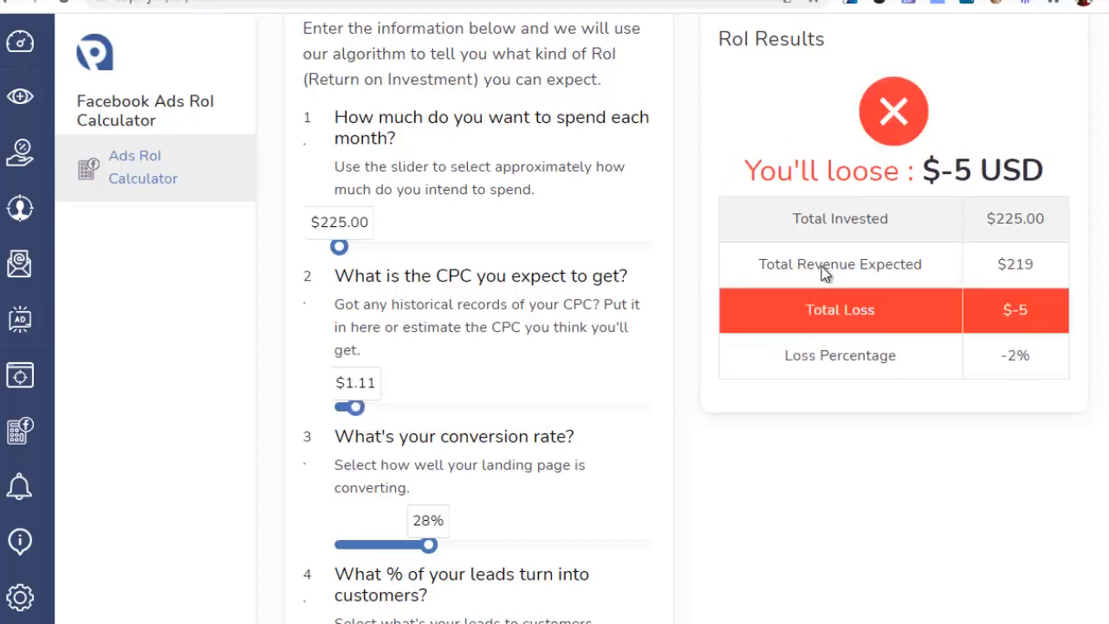
pyautogui.scroll(1, 804, 265)
pyautogui.scroll(-1, 799, 358)
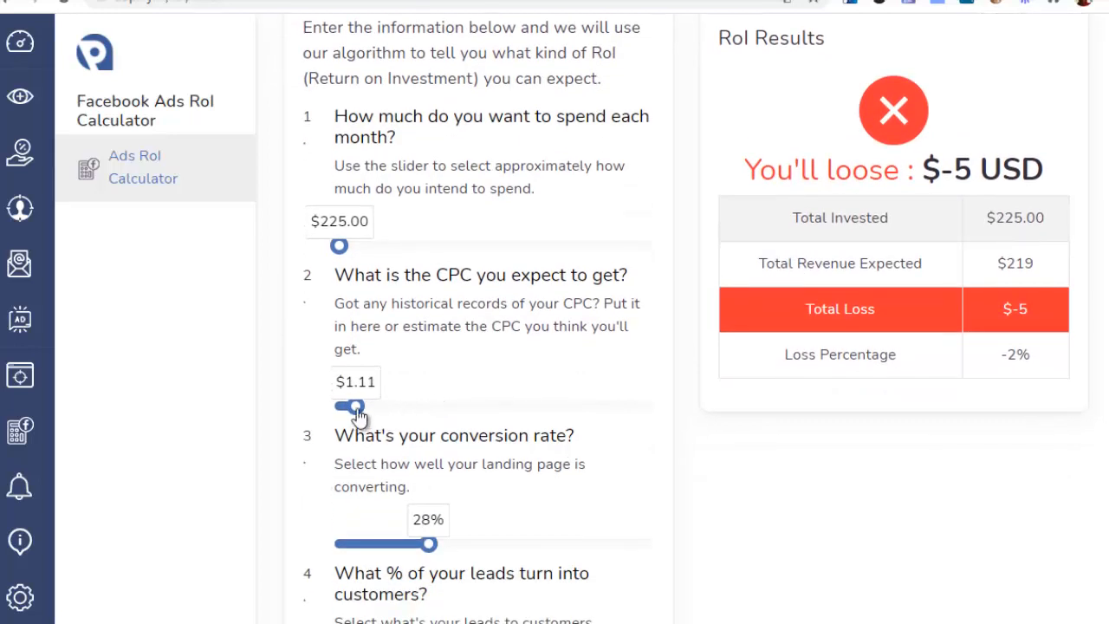
# Step: Lower the expected CPC to $0.43 and raise the conversion rate to 50%
pyautogui.moveTo(355, 406); pyautogui.dragTo(344, 415)
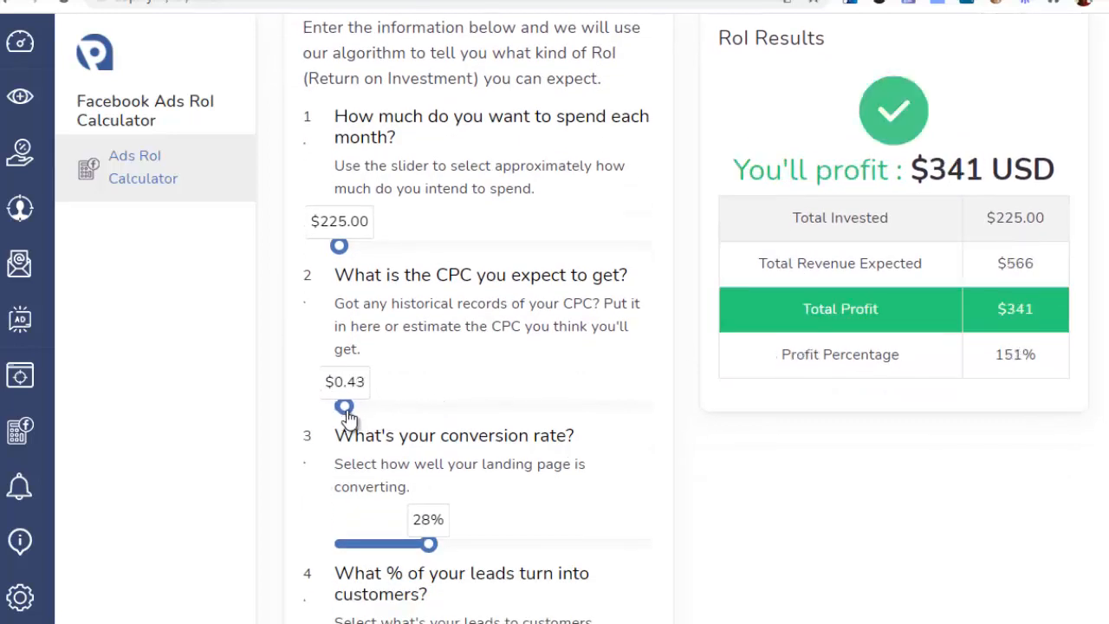
pyautogui.scroll(-1, 436, 431)
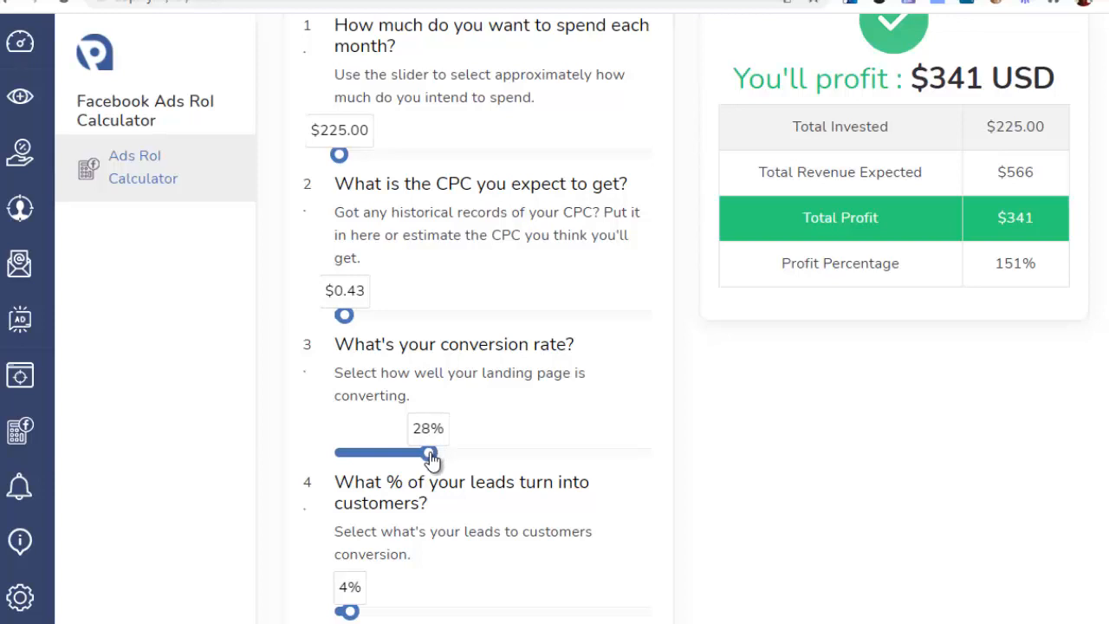
pyautogui.moveTo(433, 460); pyautogui.dragTo(502, 463)
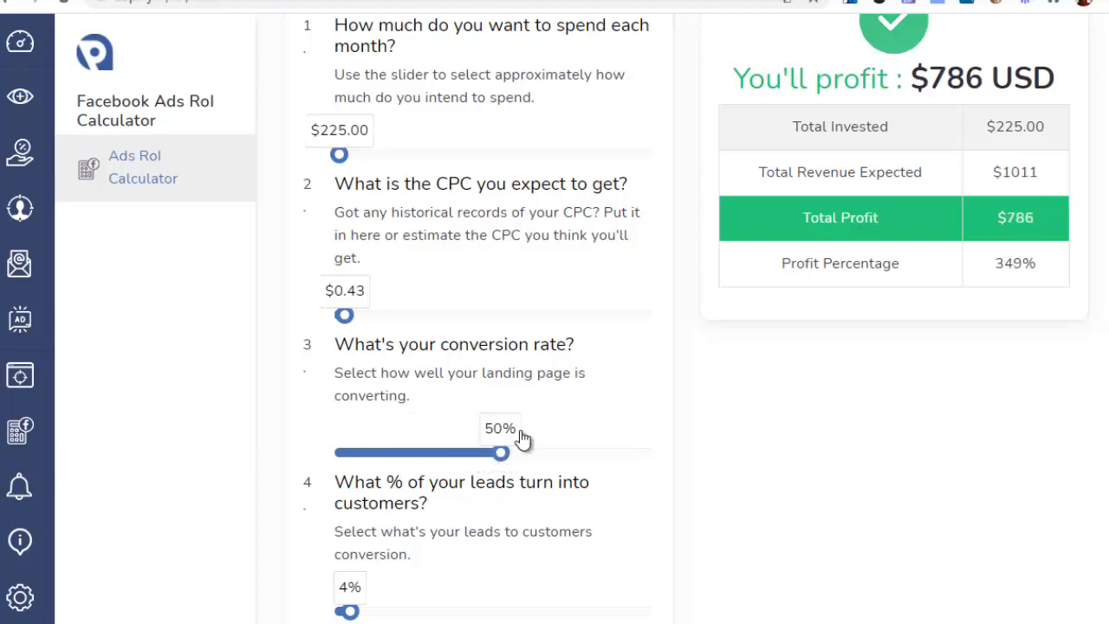
# Step: Raise the percentage of leads turning into customers to 12%
pyautogui.scroll(-1, 535, 396)
pyautogui.scroll(-1, 404, 428)
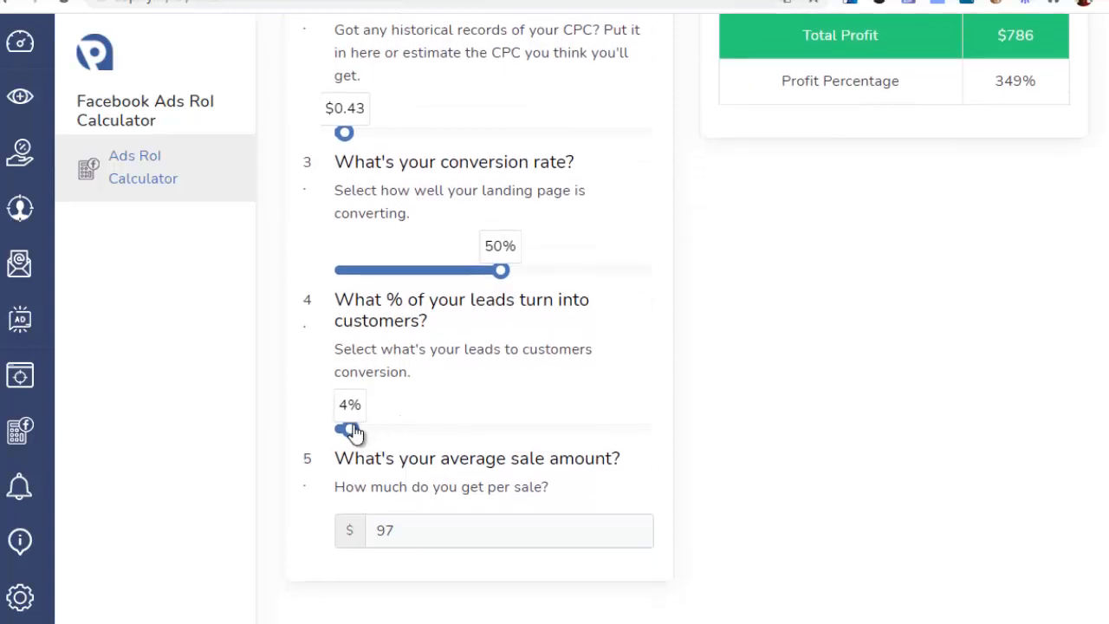
pyautogui.moveTo(352, 433); pyautogui.dragTo(389, 425)
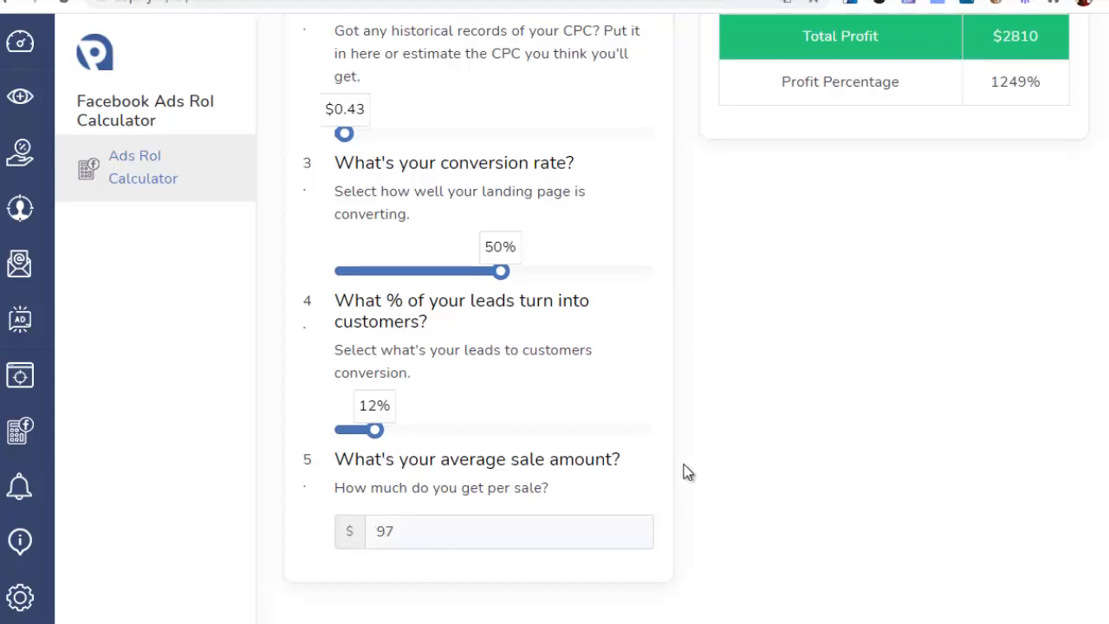
# Step: Review the ROI results against the entered ad figures and return to the Dashboard
pyautogui.scroll(3, 720, 347)
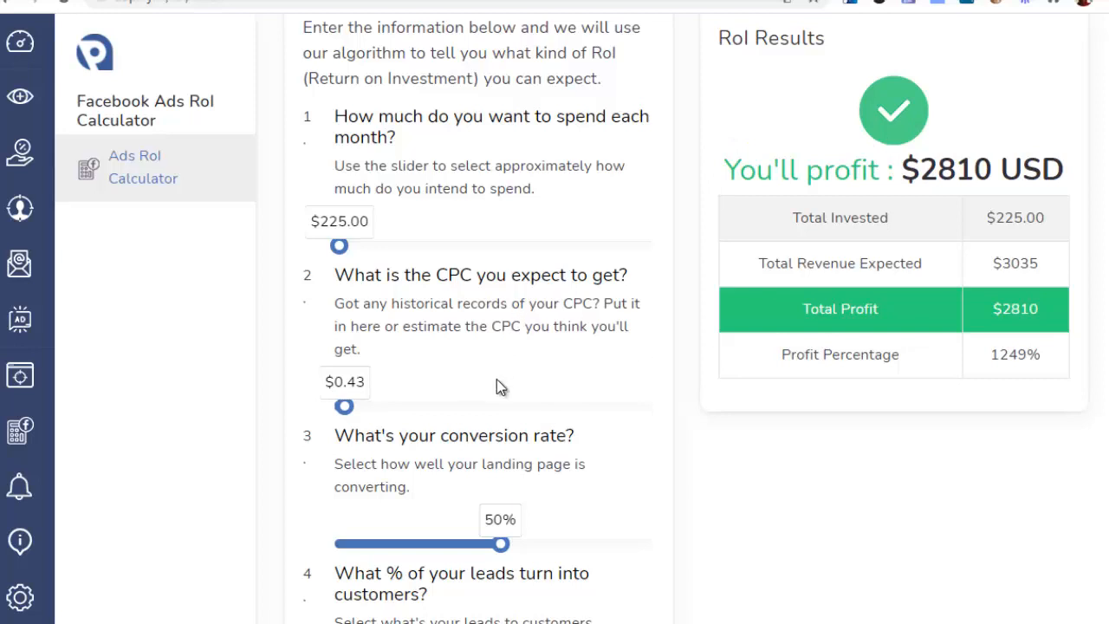
pyautogui.scroll(3, 622, 240)
pyautogui.scroll(-2, 658, 268)
pyautogui.scroll(1, 679, 292)
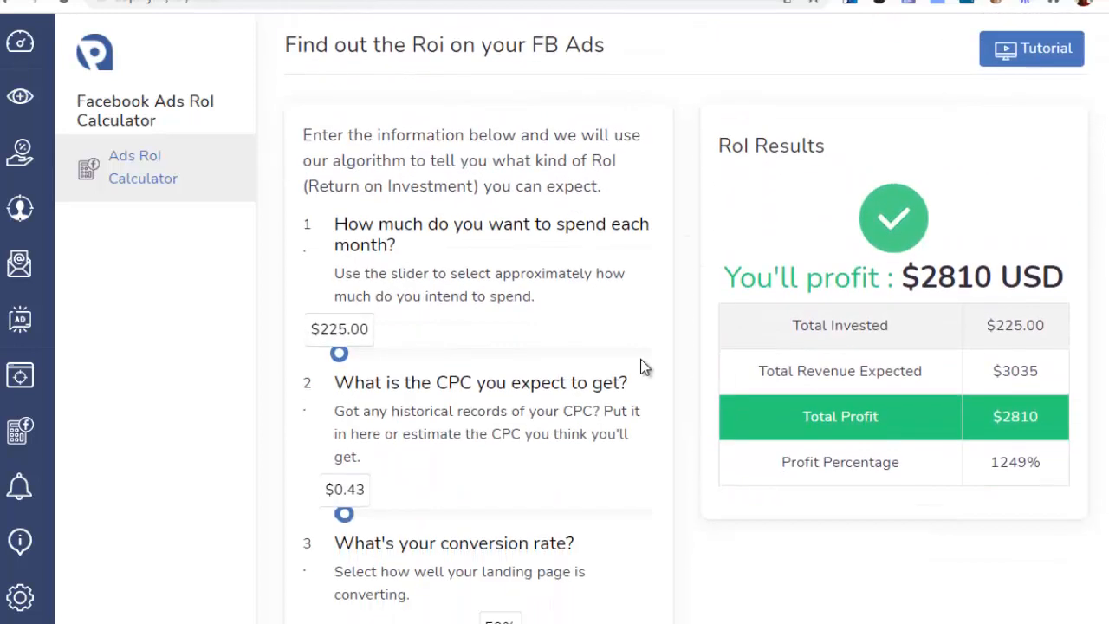
pyautogui.scroll(1, 640, 359)
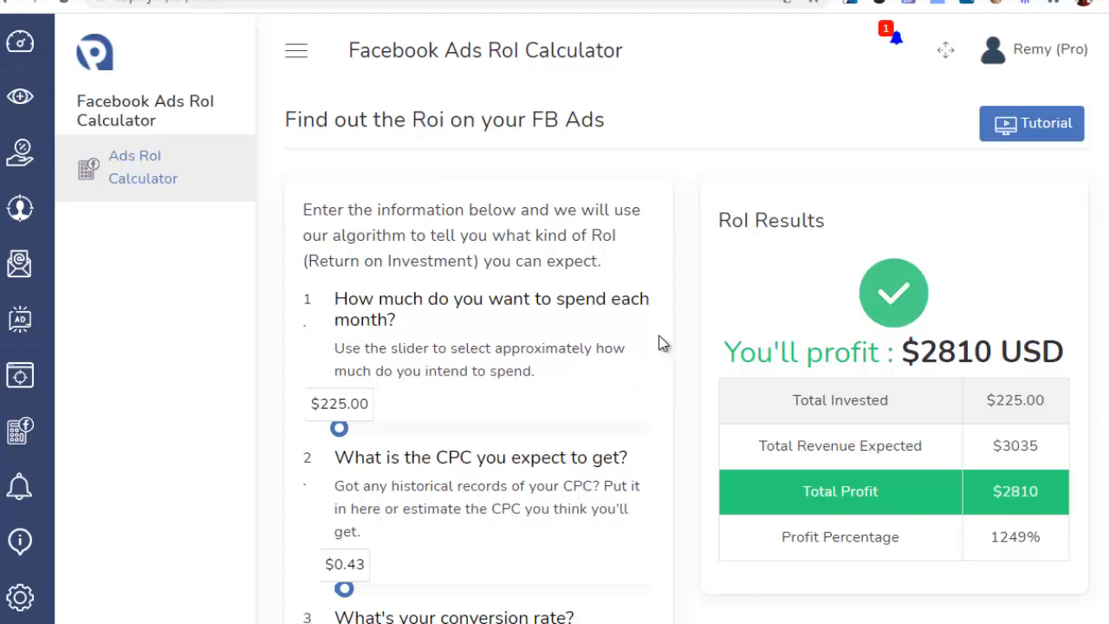
pyautogui.click(17, 44)
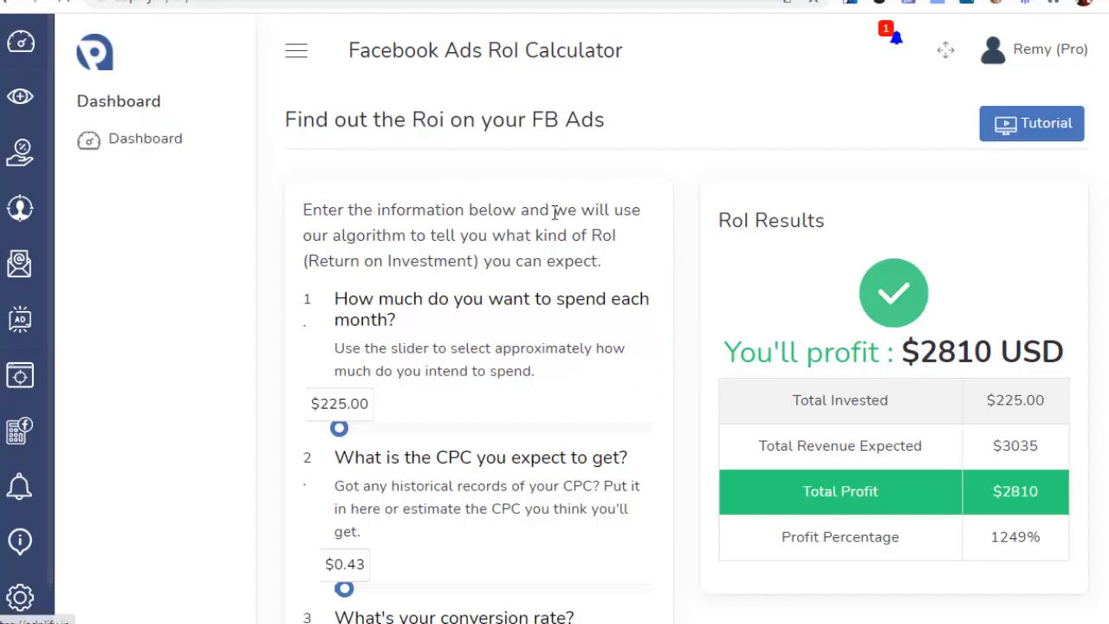